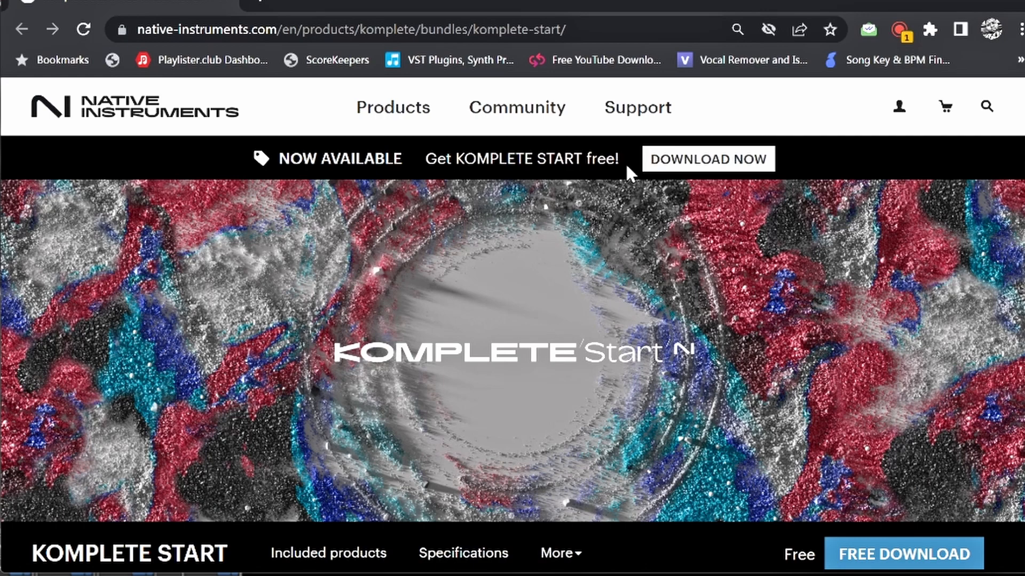
# Look through the instruments and effects included in KOMPLETE START on its product page
pyautogui.scroll(-8, 625, 162)
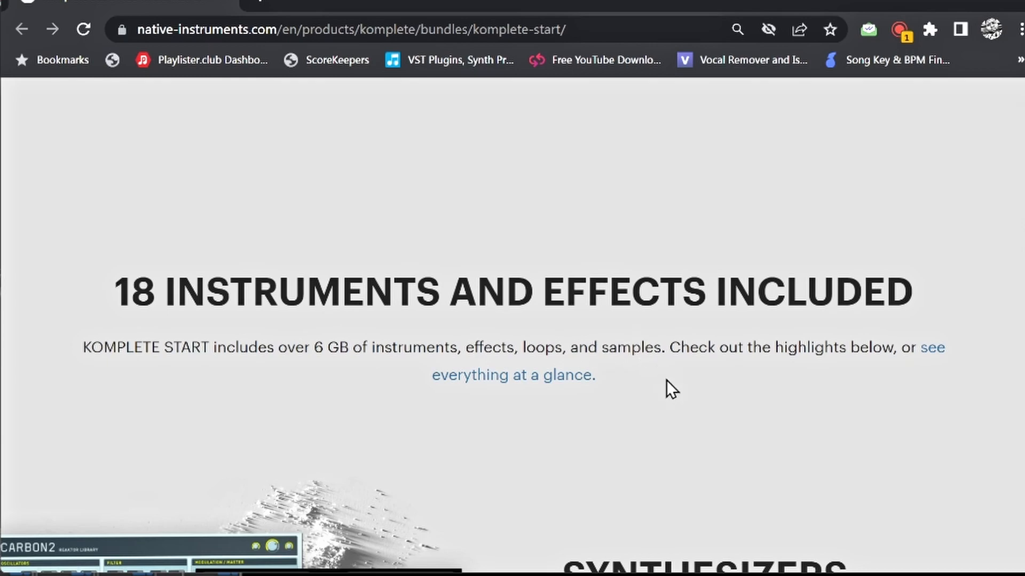
pyautogui.scroll(-3, 518, 424)
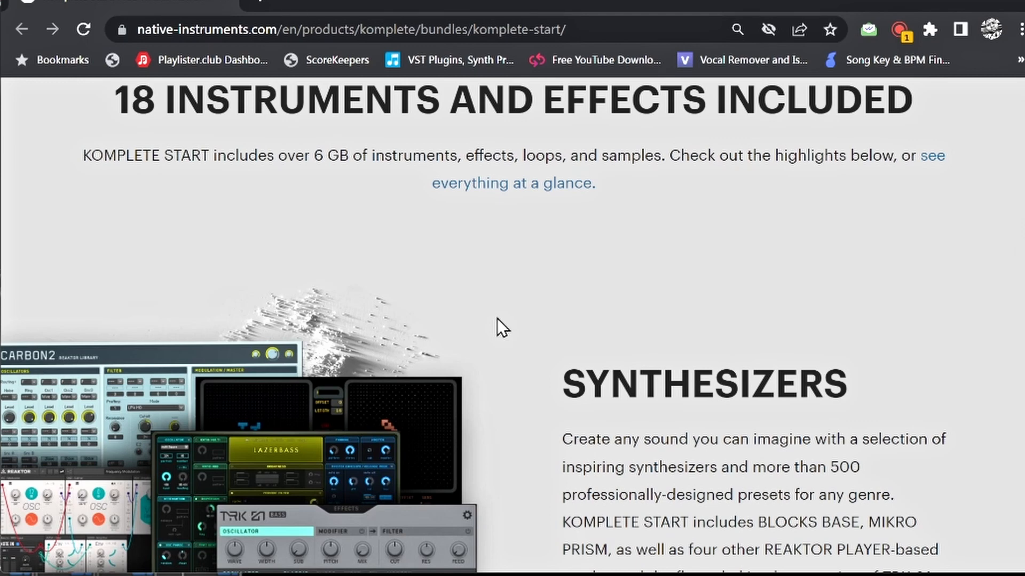
pyautogui.scroll(-1, 516, 317)
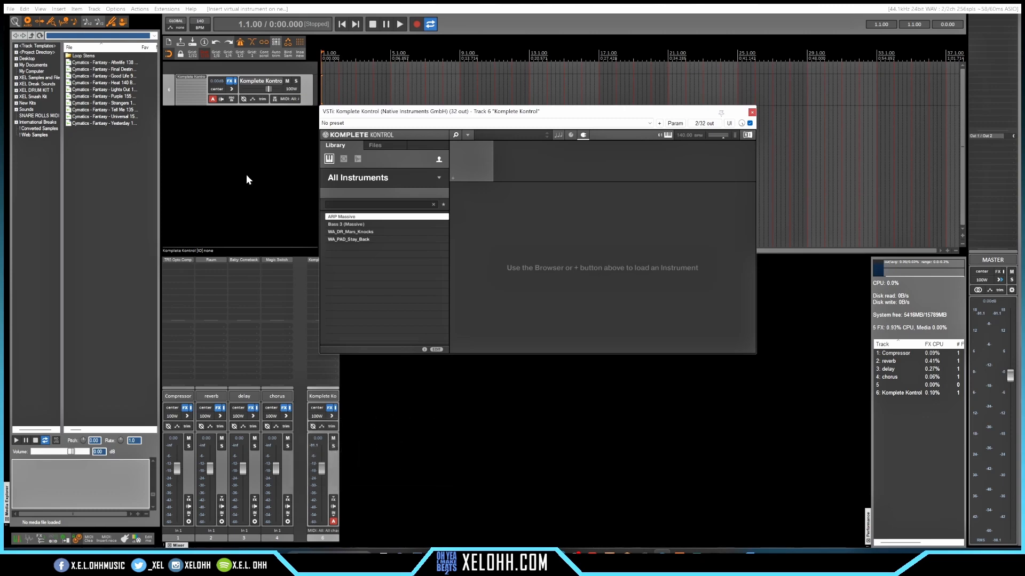
# In REAPER, load the Cymatics - Fantasy - Heat 140 sample into Komplete Kontrol and set the sampler's envelope type to ADSR
pyautogui.click(87, 85)
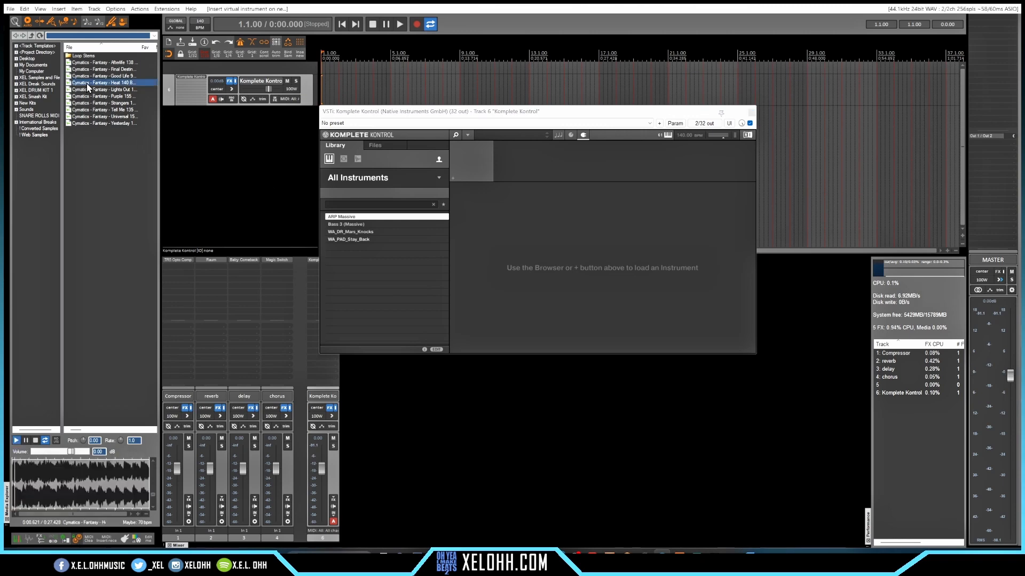
pyautogui.moveTo(87, 84); pyautogui.dragTo(469, 304)
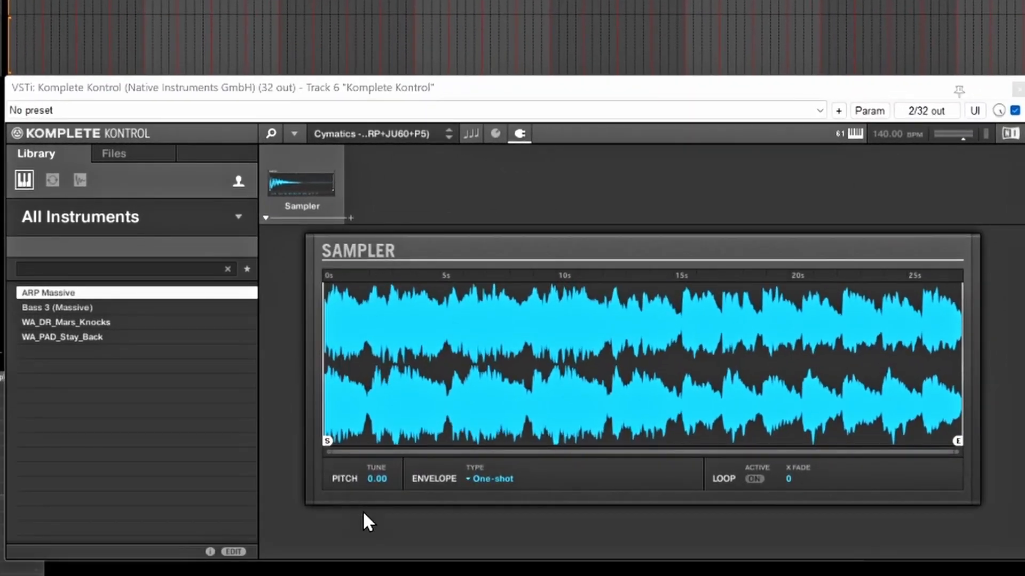
pyautogui.click(466, 479)
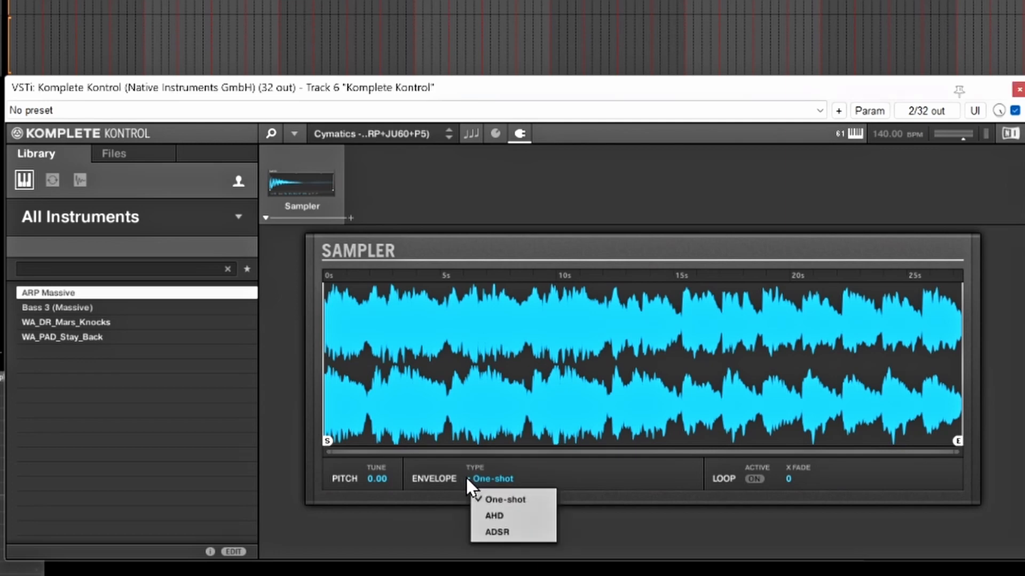
pyautogui.click(501, 516)
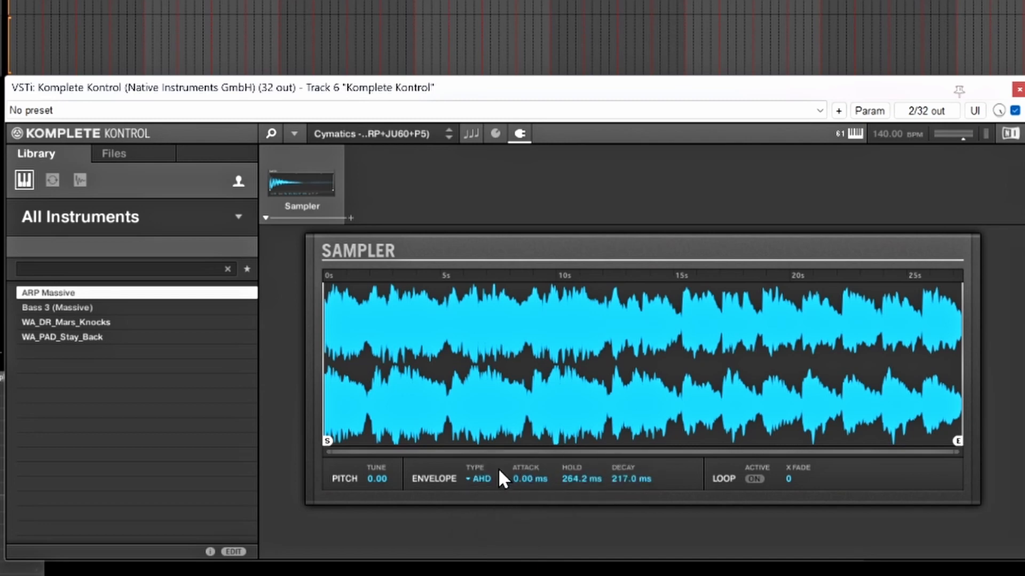
pyautogui.click(468, 479)
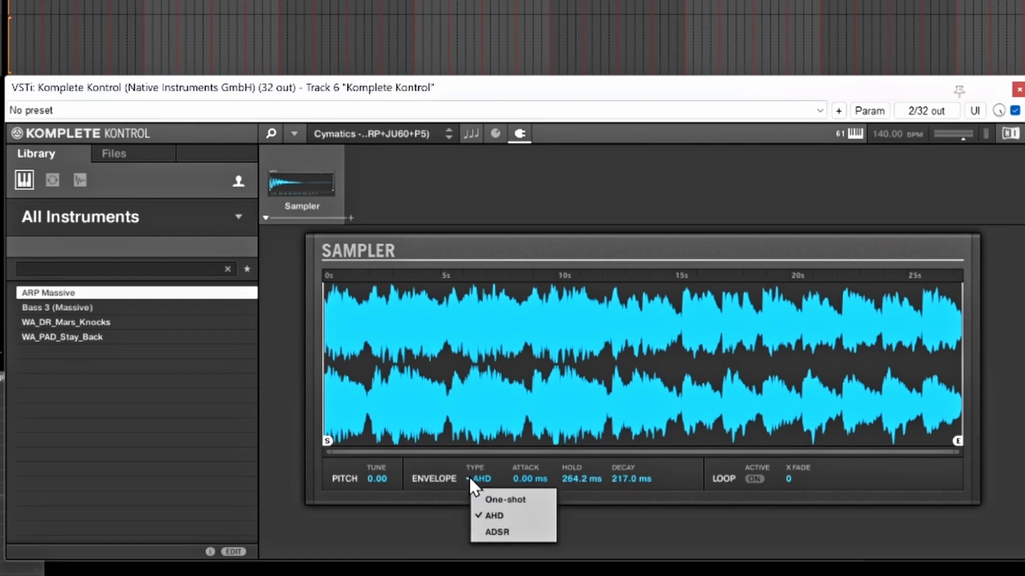
pyautogui.click(495, 533)
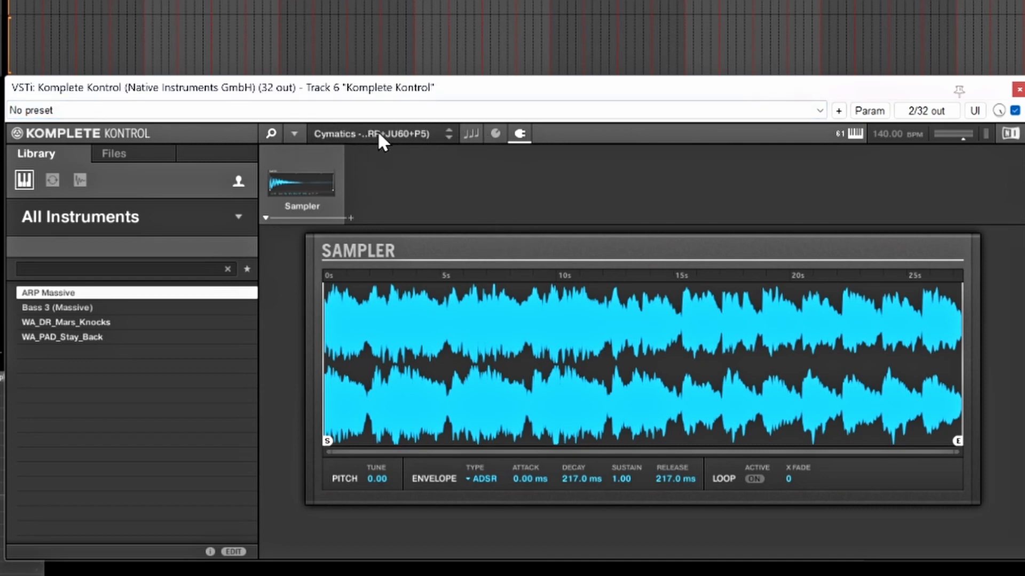
# Examine the arpeggiator's main settings, trying the Note Rpt mode, restoring Arp and viewing the available types
pyautogui.click(471, 133)
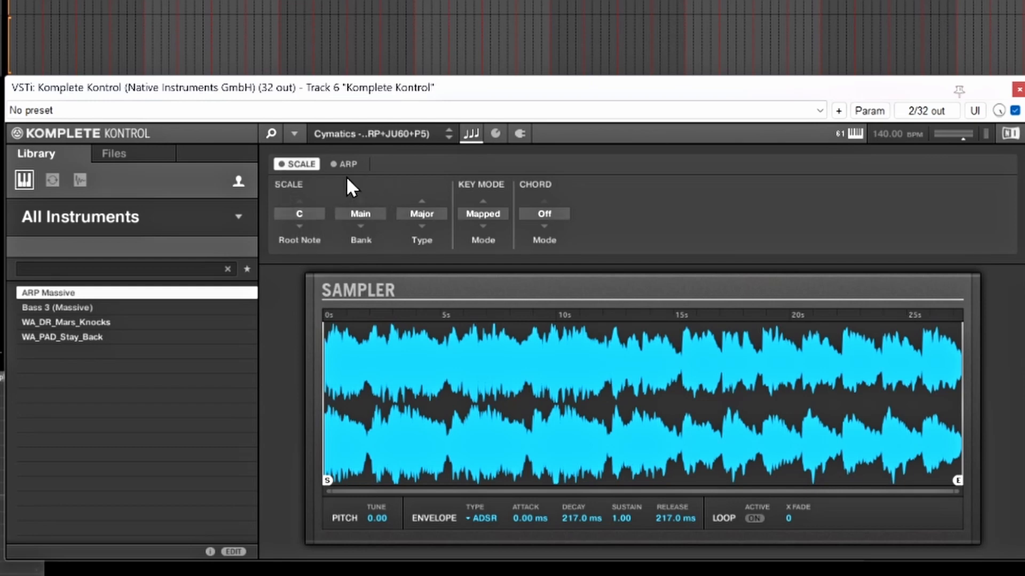
pyautogui.click(334, 164)
pyautogui.click(347, 163)
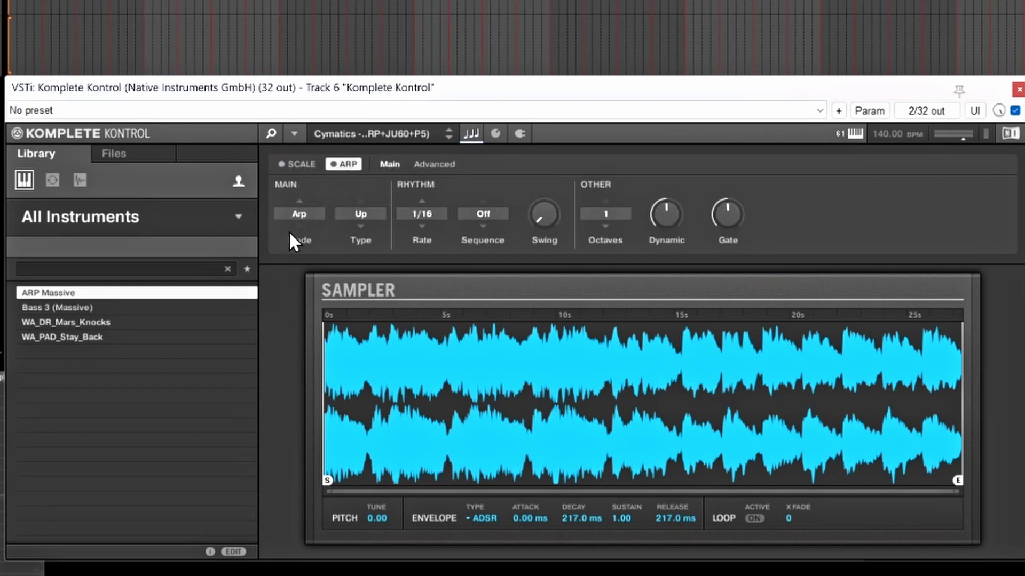
pyautogui.click(299, 199)
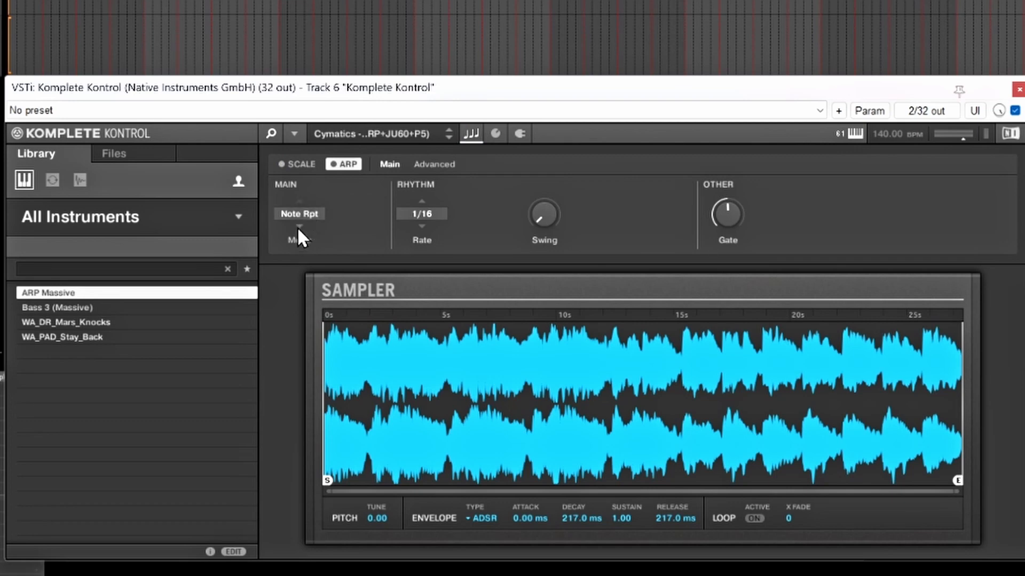
pyautogui.click(298, 226)
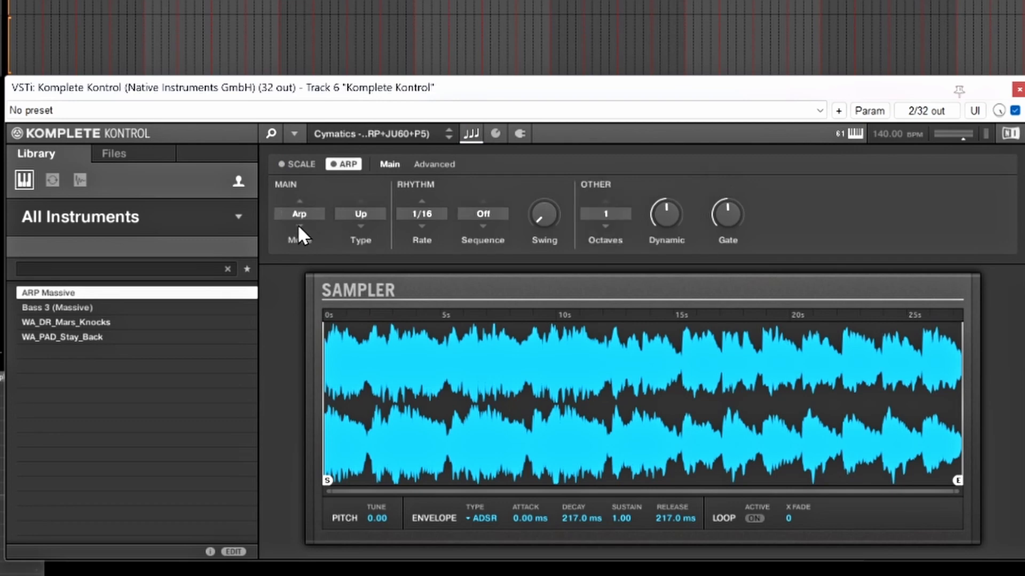
pyautogui.click(359, 221)
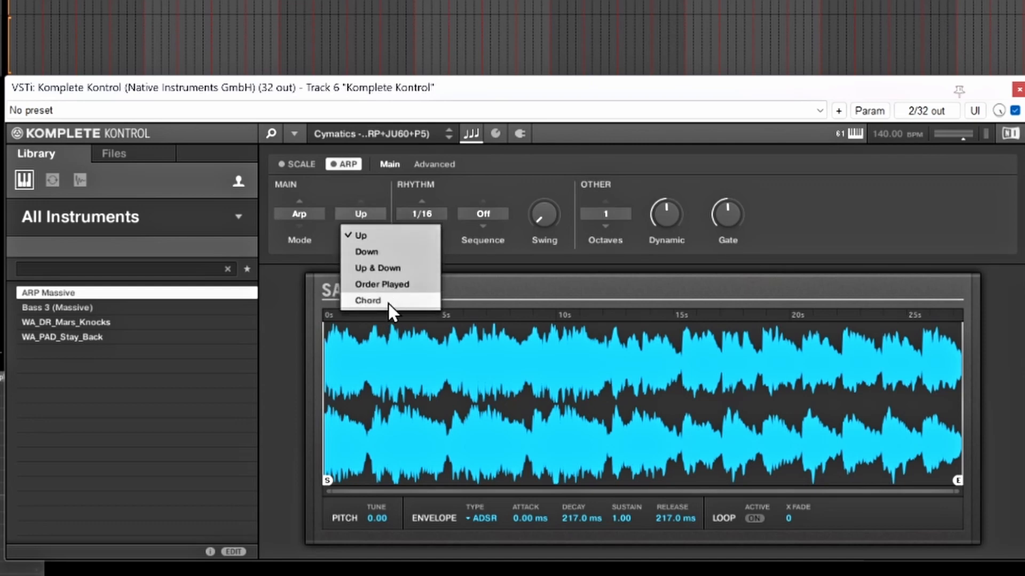
pyautogui.click(495, 264)
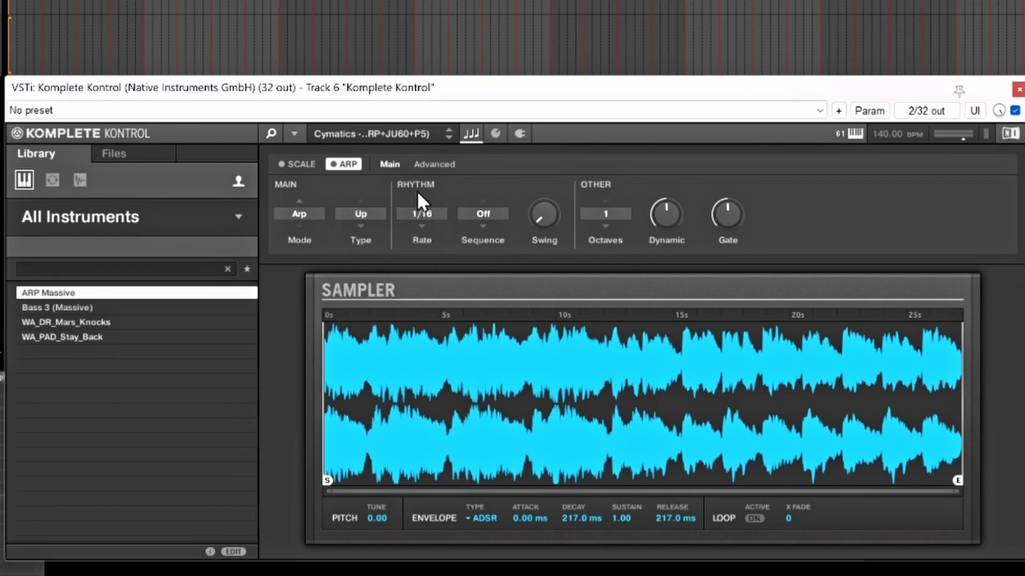
# Examine the arpeggiator's Sequence and Octaves choices and its Swing, Dynamic and Gate controls
pyautogui.click(483, 216)
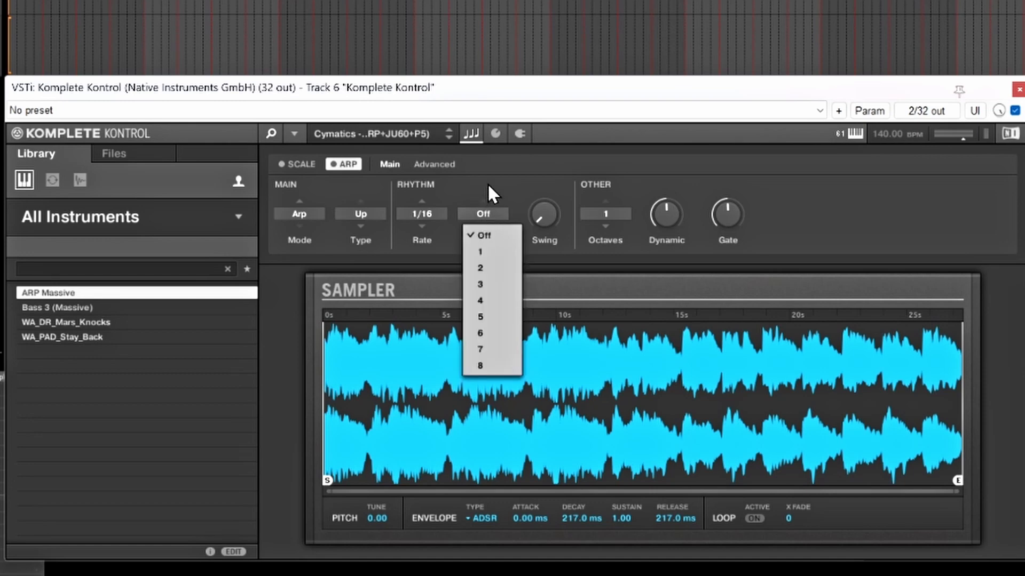
pyautogui.click(491, 194)
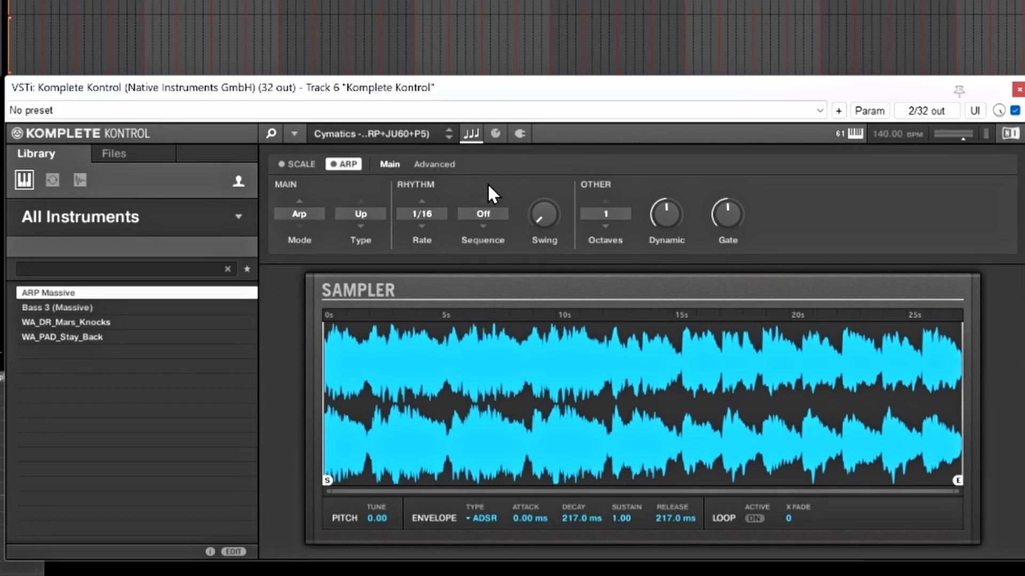
pyautogui.moveTo(542, 224)
pyautogui.click(621, 215)
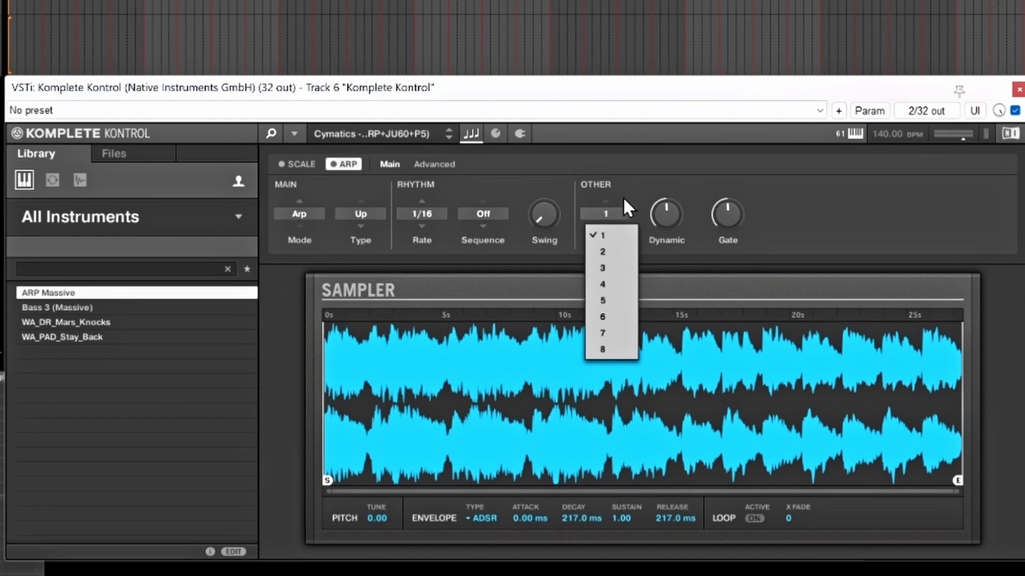
pyautogui.click(638, 181)
pyautogui.moveTo(665, 213)
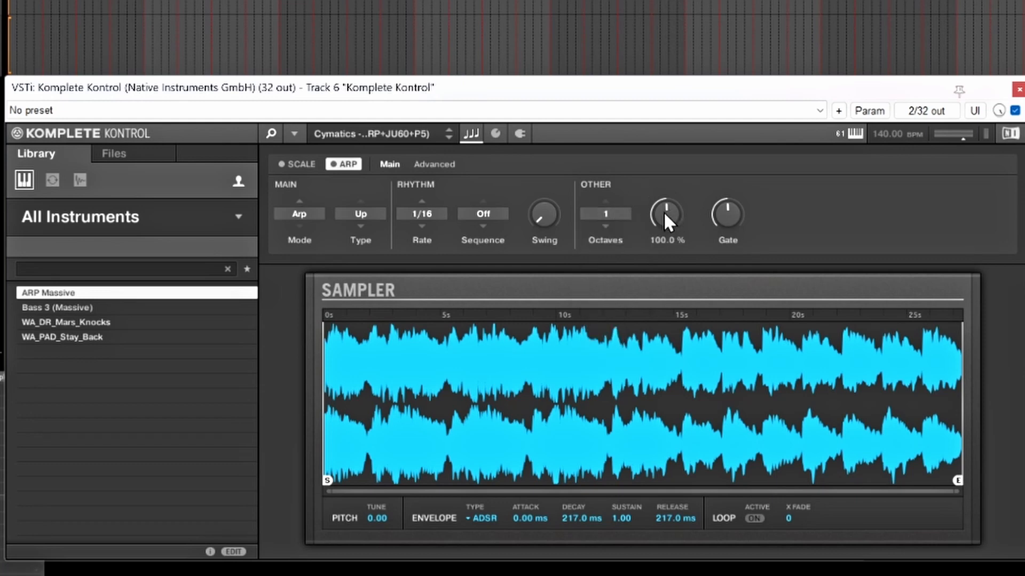
pyautogui.moveTo(727, 211)
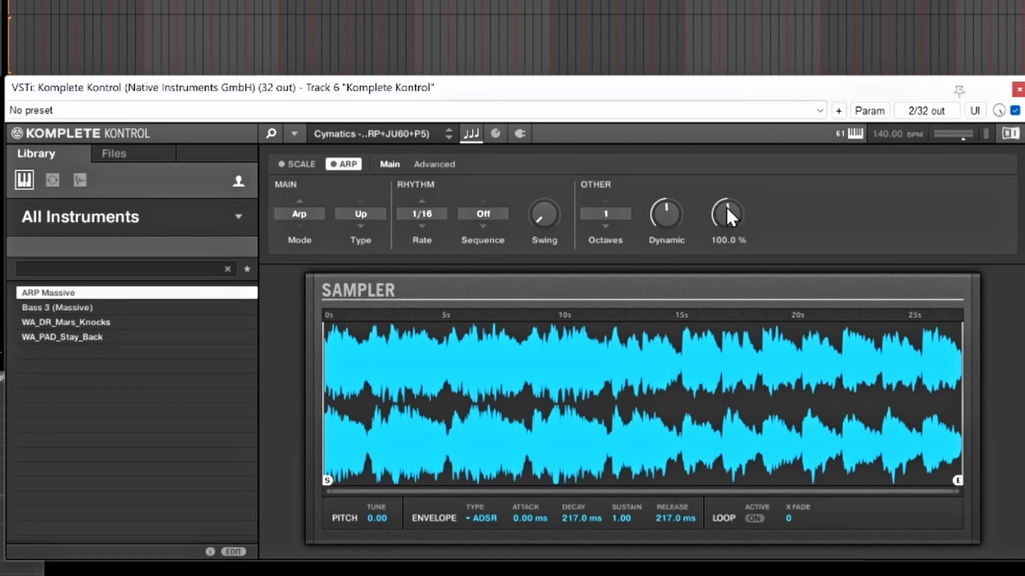
# Examine the arpeggiator's advanced Retrigger, Repeat, Offset and Inversion options, leaving Offset at Off, and return to the scale settings
pyautogui.click(436, 162)
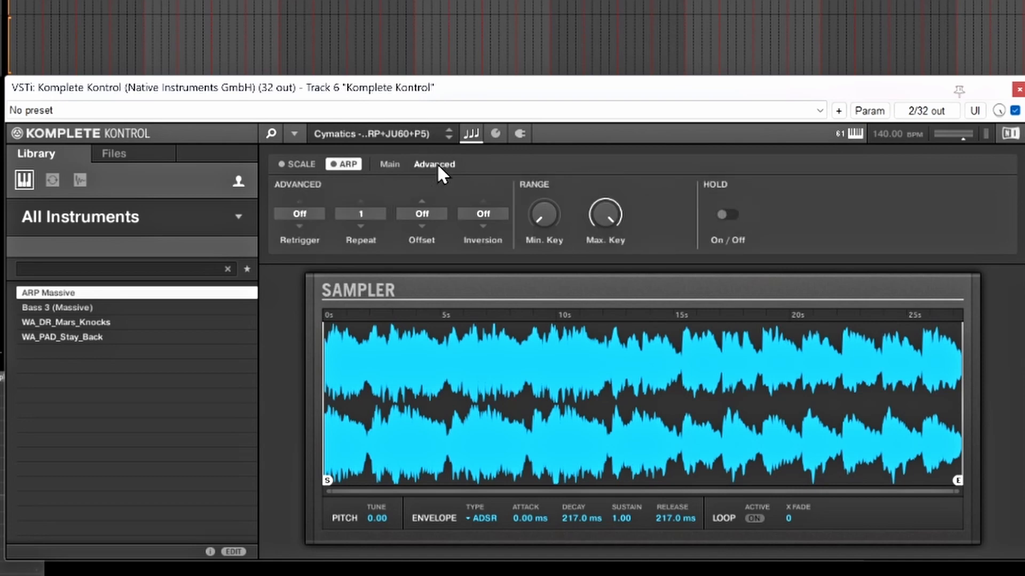
pyautogui.click(309, 215)
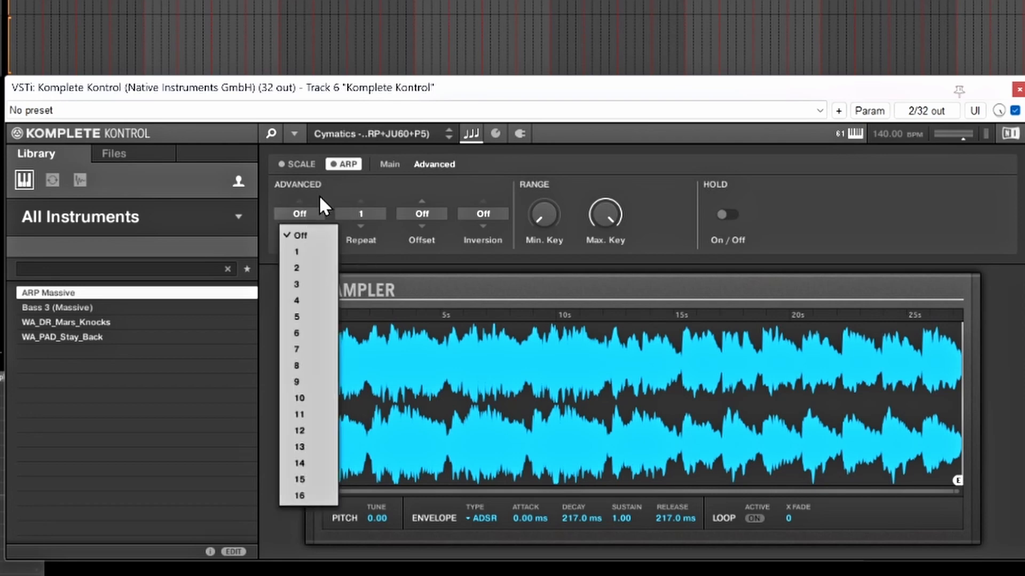
pyautogui.click(319, 195)
pyautogui.click(369, 210)
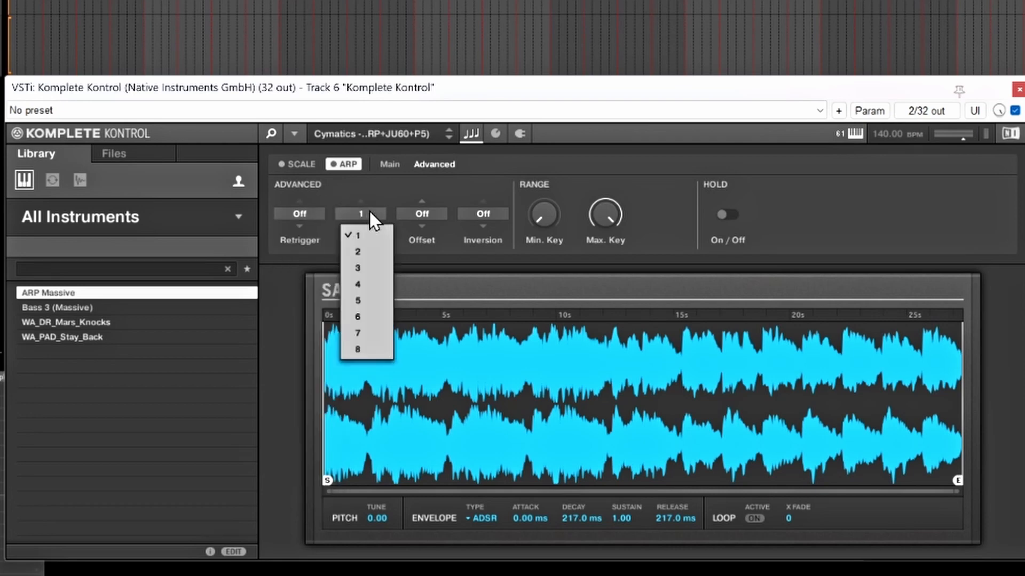
pyautogui.click(379, 187)
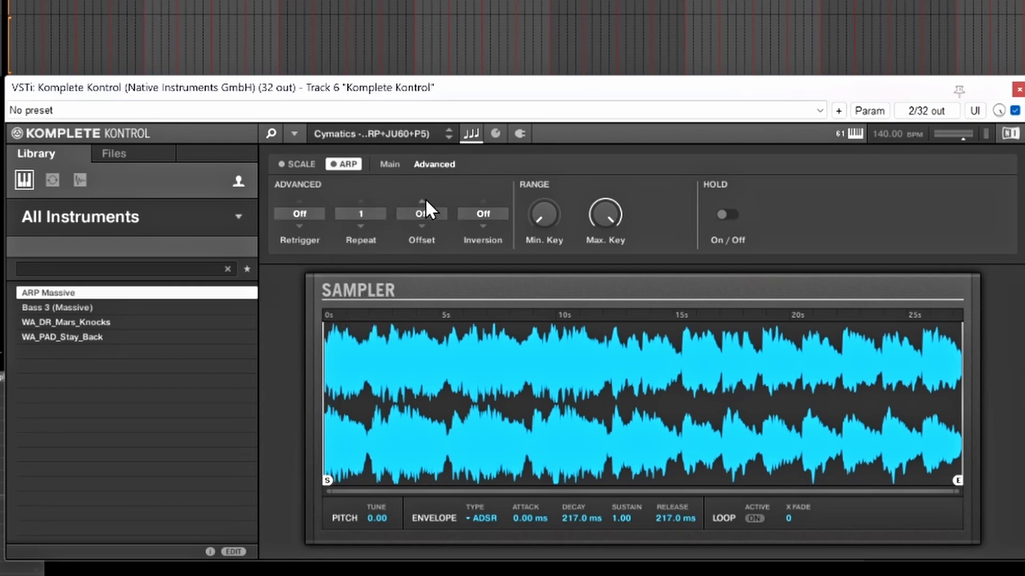
pyautogui.click(430, 213)
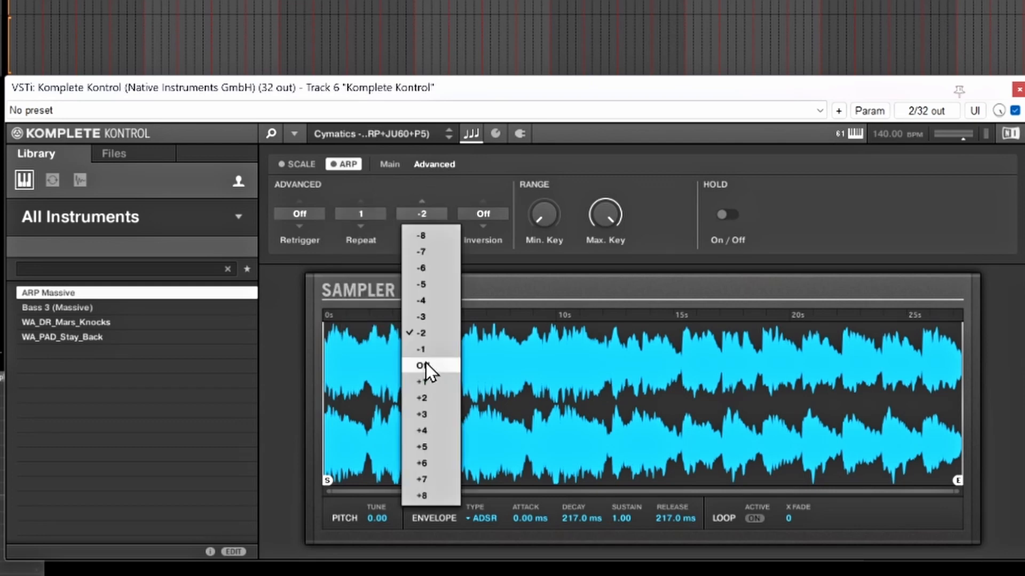
pyautogui.click(426, 365)
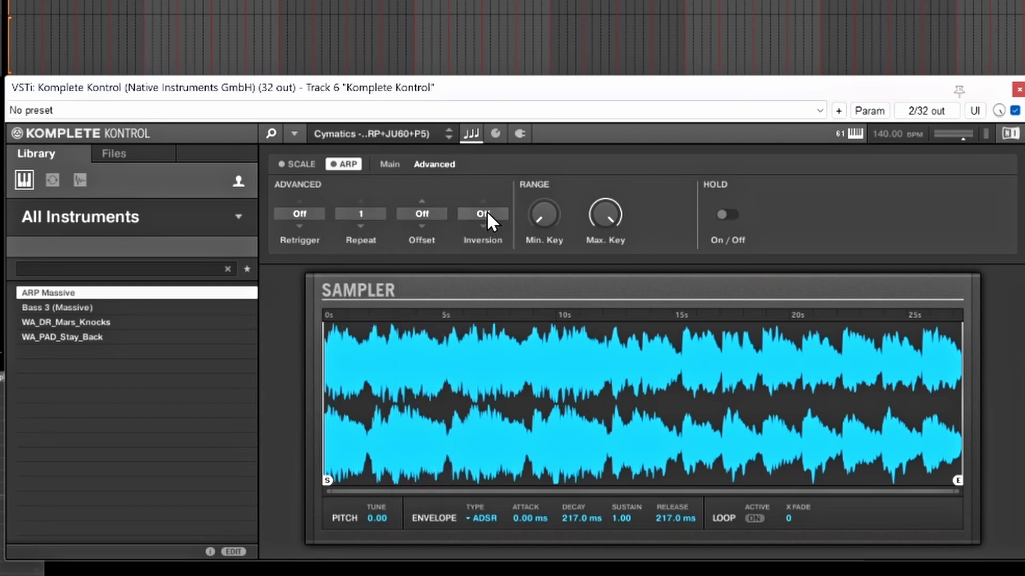
pyautogui.click(487, 210)
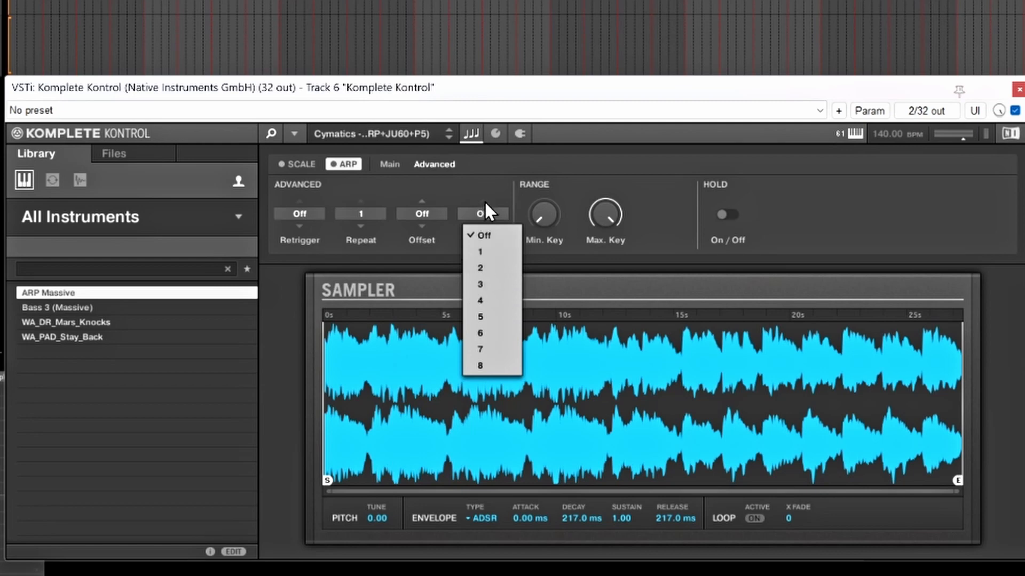
pyautogui.click(485, 191)
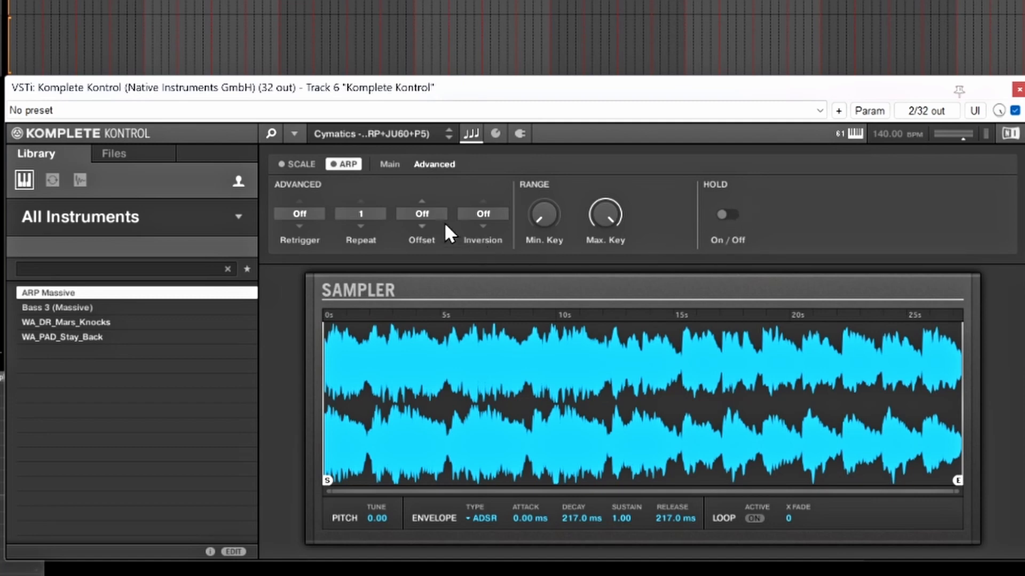
pyautogui.click(299, 163)
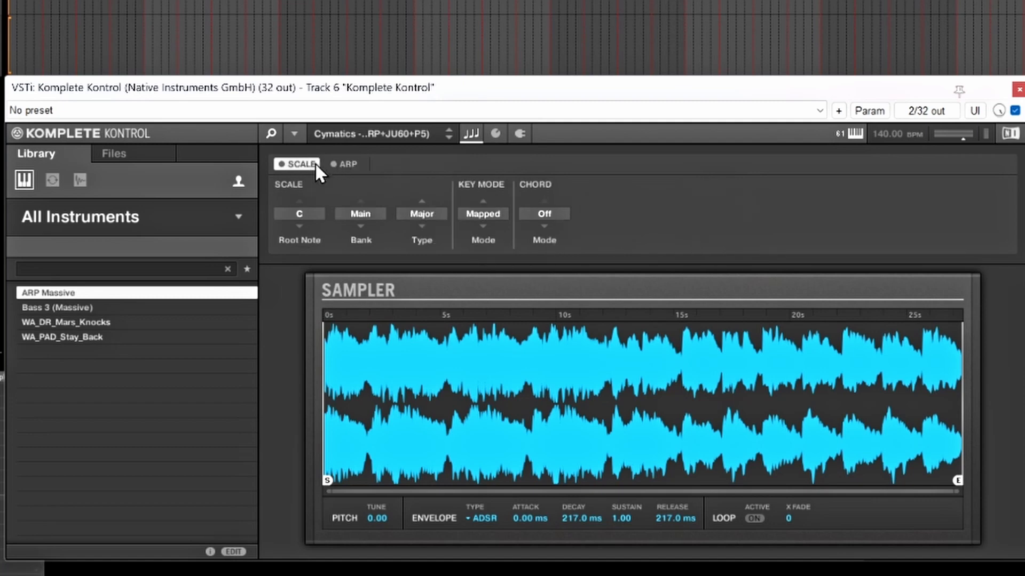
# Set the sampler's polyphony to Legato in the voice settings
pyautogui.click(496, 133)
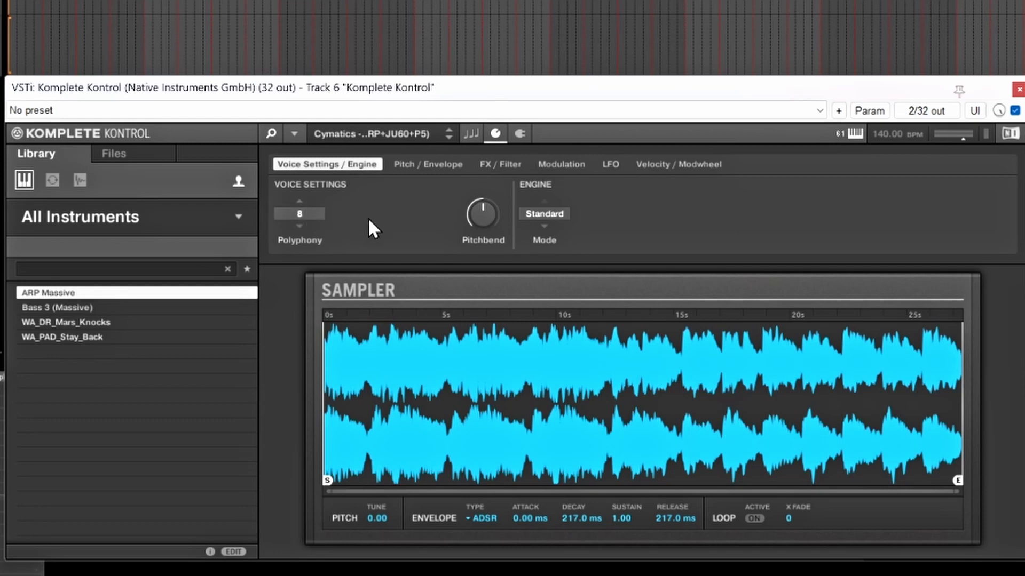
pyautogui.click(302, 212)
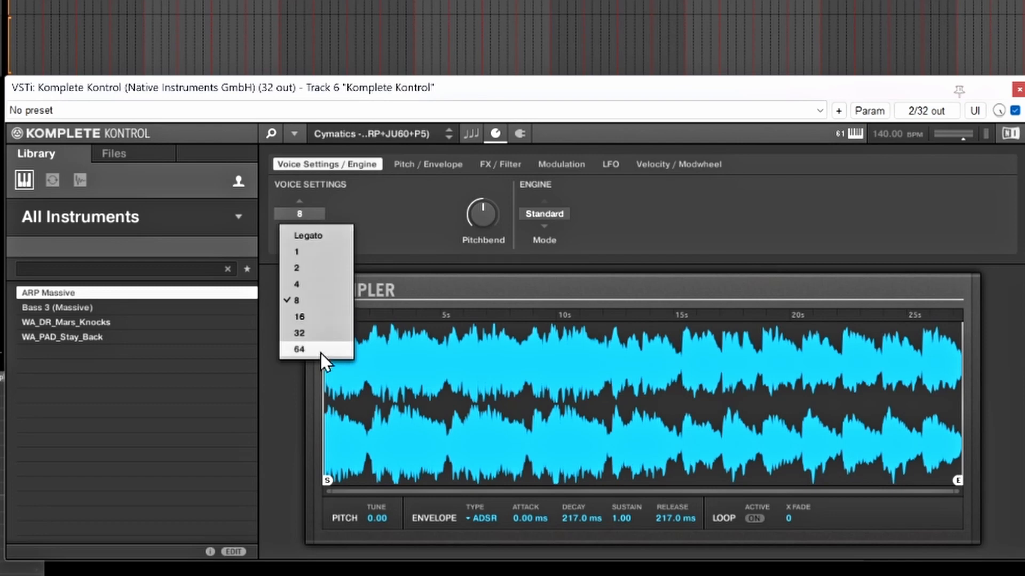
pyautogui.click(308, 232)
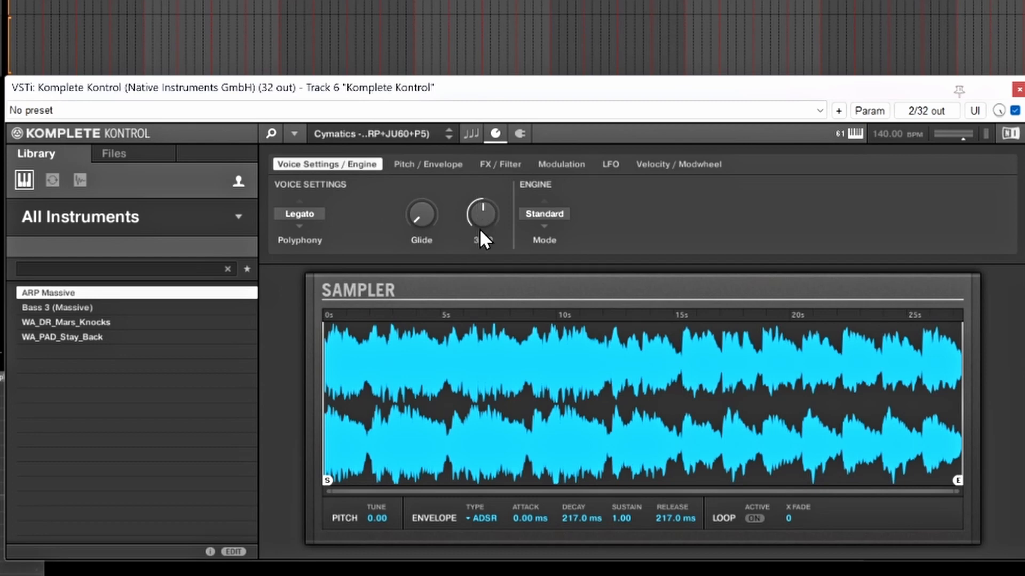
# Examine the sampler's Pitchbend value and the available engine modes
pyautogui.moveTo(483, 210)
pyautogui.click(556, 214)
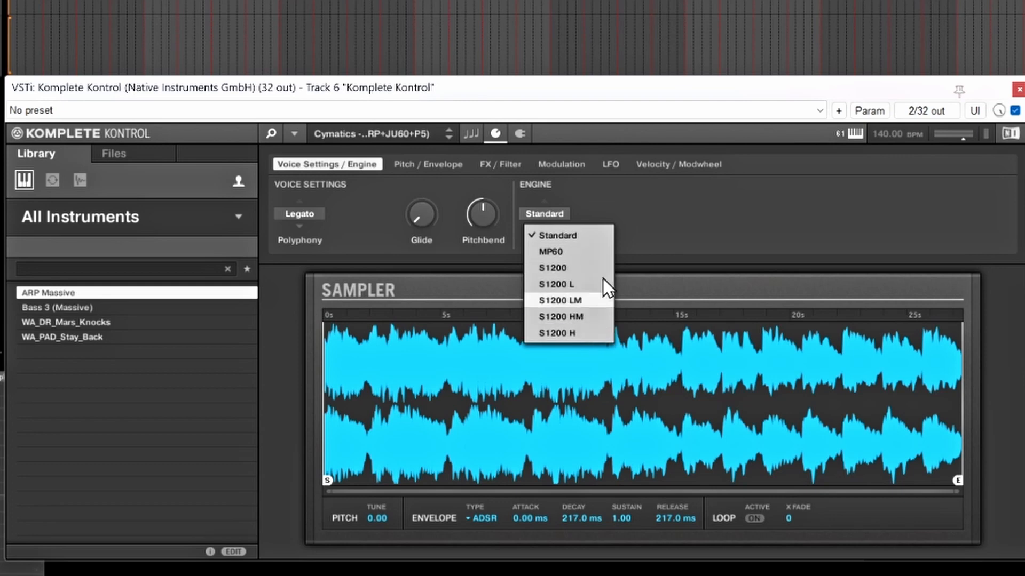
pyautogui.click(654, 230)
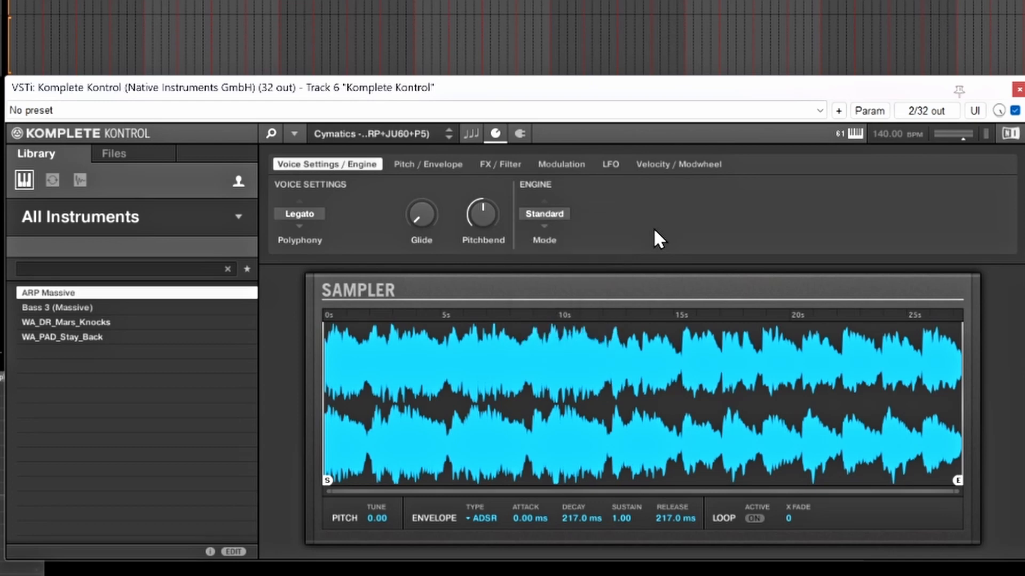
# Examine the sampler's pitch and amplitude envelope controls and the available envelope types, leaving the type at ADSR
pyautogui.click(430, 165)
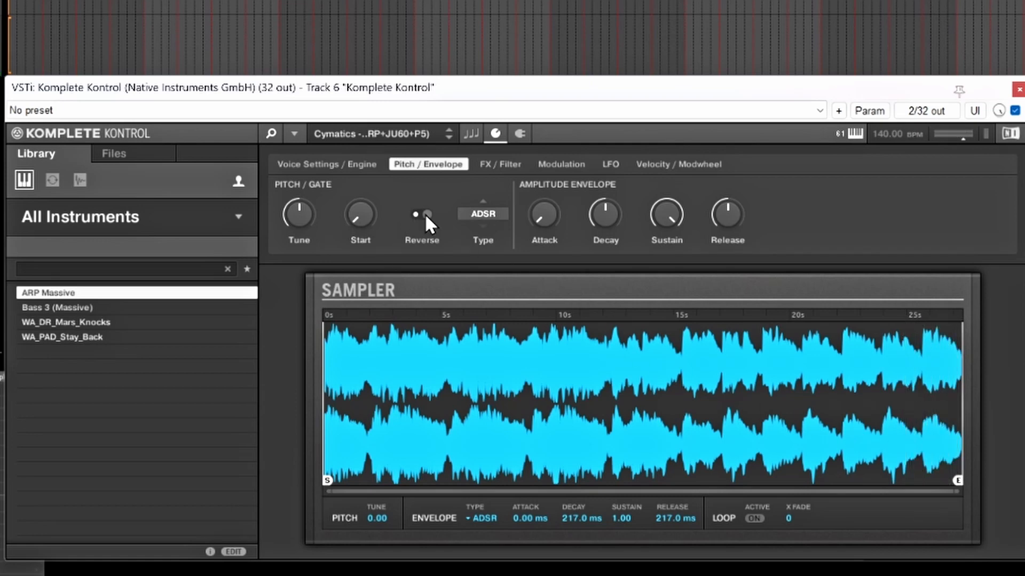
pyautogui.click(483, 215)
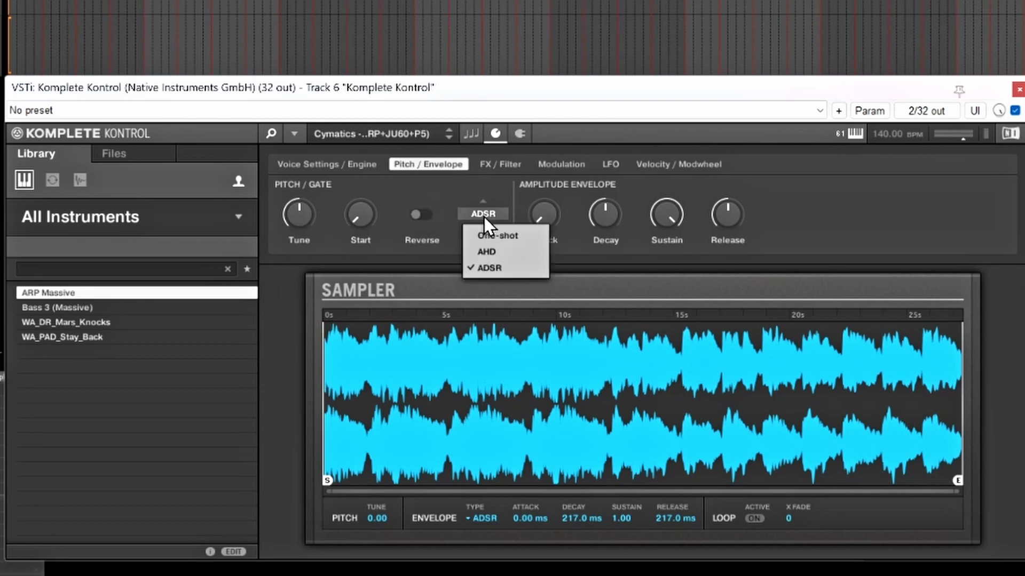
pyautogui.click(505, 184)
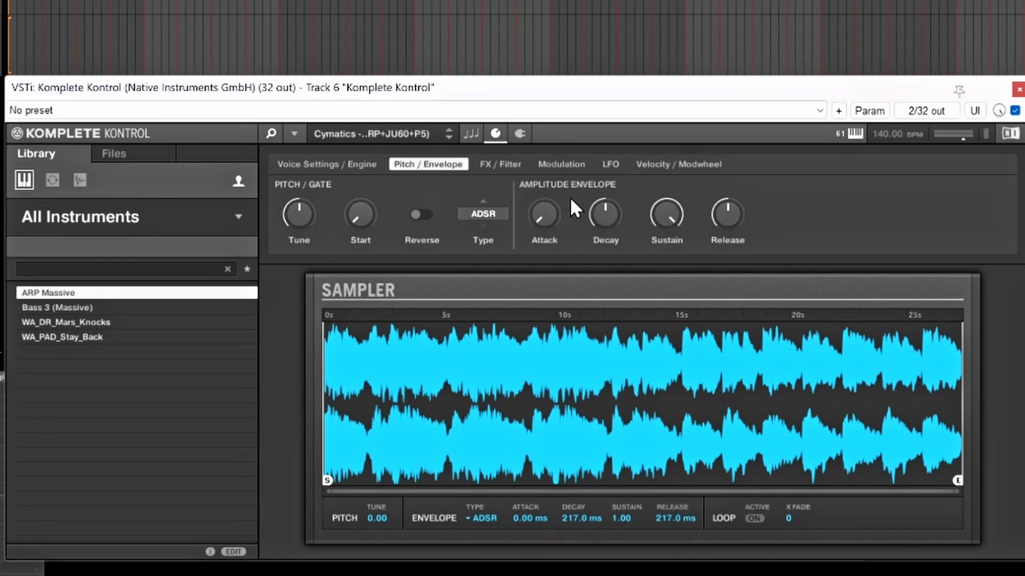
# Examine the sampler's FX controls and filter types, leaving the filter Off, and glance at the modulation settings
pyautogui.click(497, 165)
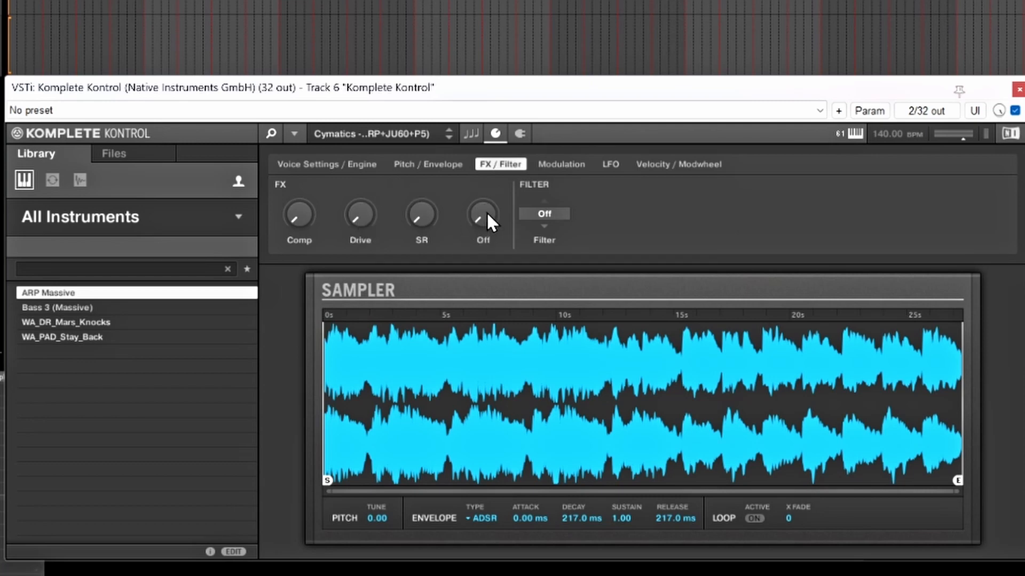
pyautogui.click(544, 214)
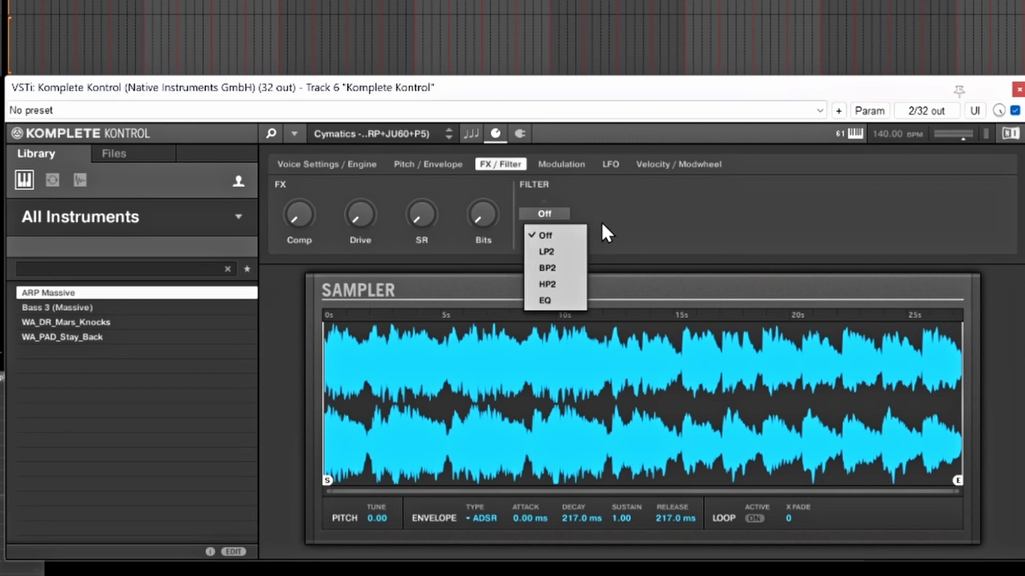
pyautogui.click(648, 223)
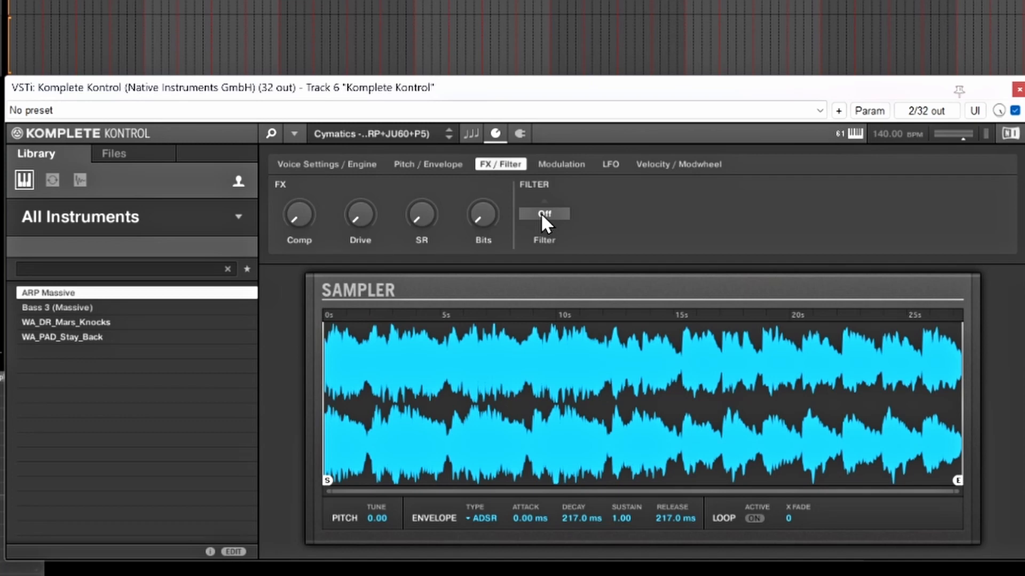
pyautogui.click(561, 160)
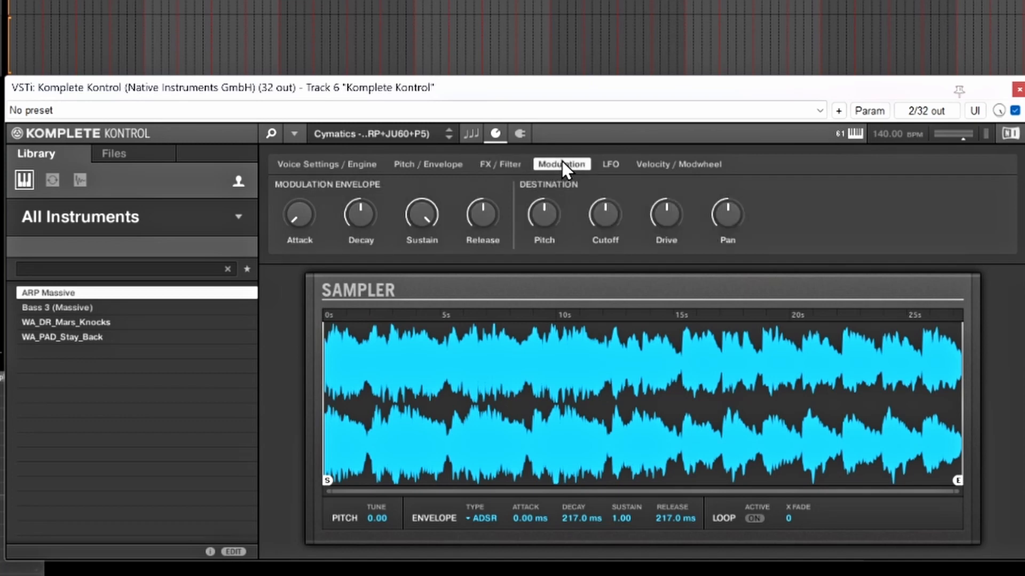
pyautogui.click(494, 164)
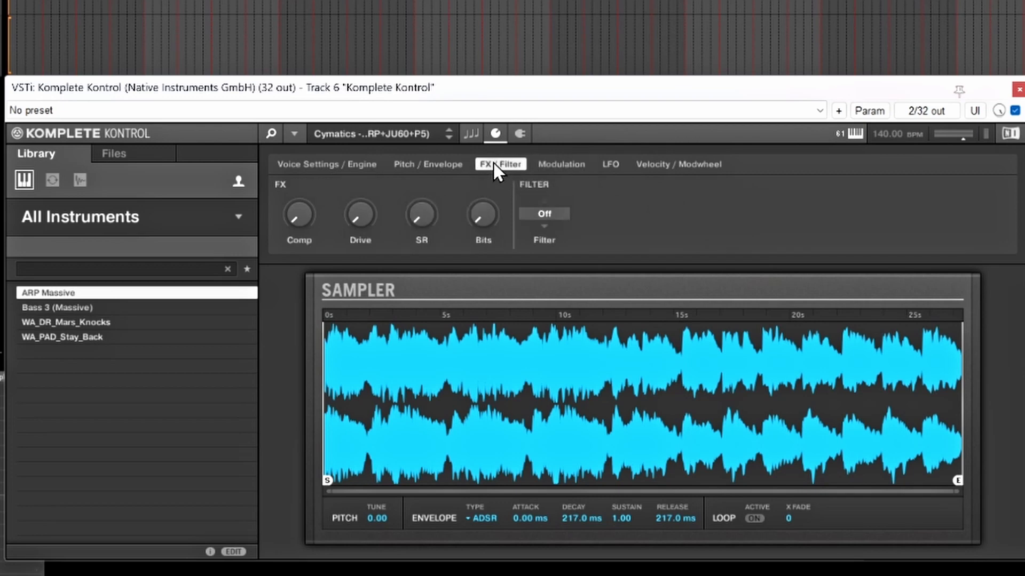
# Examine the modulation, LFO and velocity/modwheel settings, including the LFO waveform types, and return to the voice settings
pyautogui.click(567, 165)
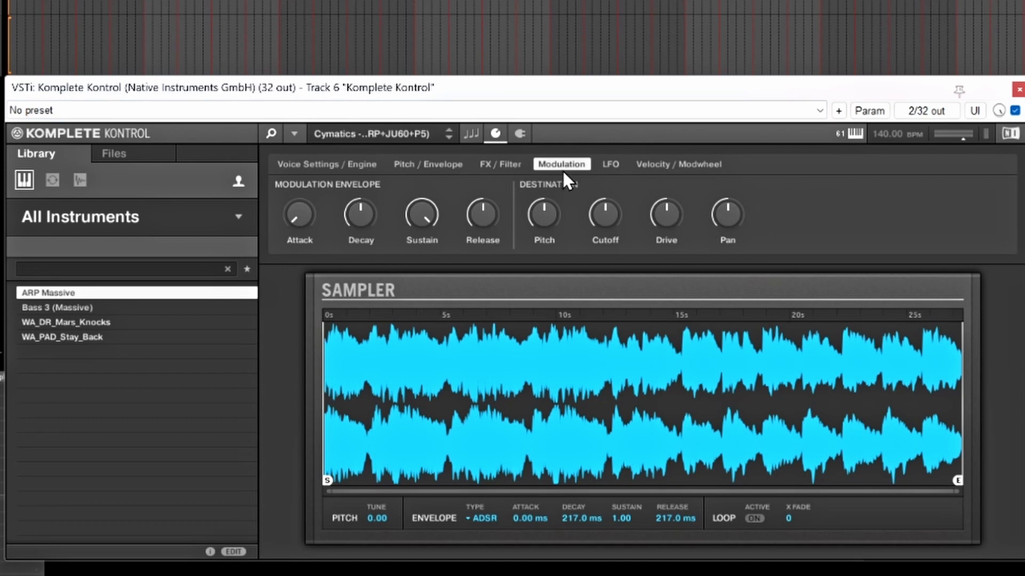
pyautogui.click(612, 164)
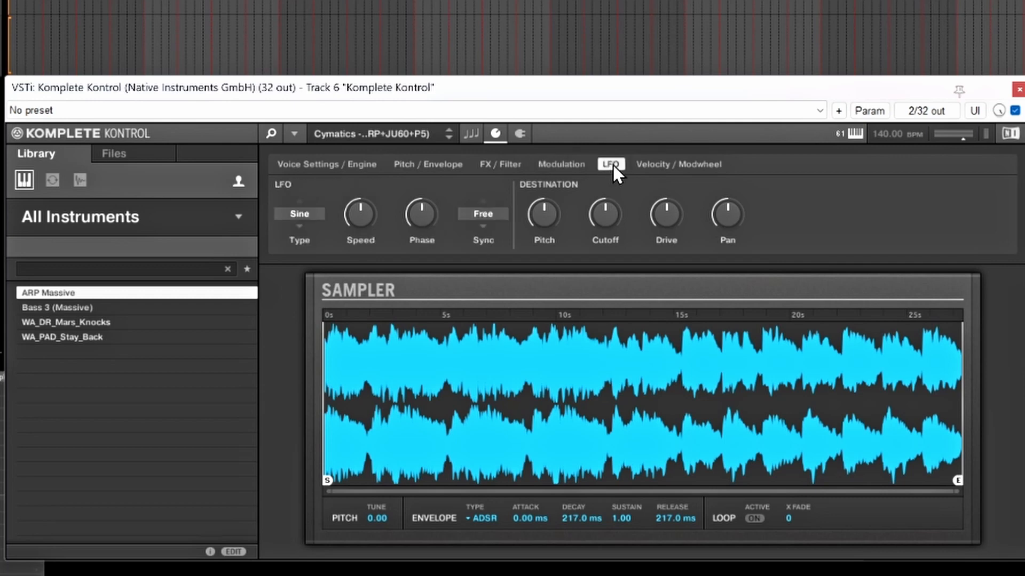
pyautogui.click(306, 212)
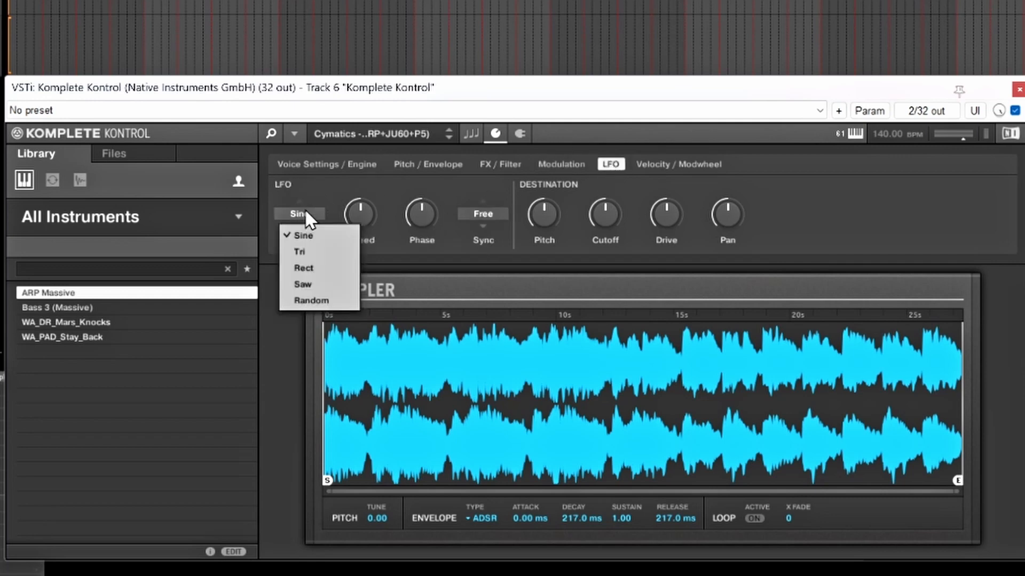
pyautogui.click(421, 177)
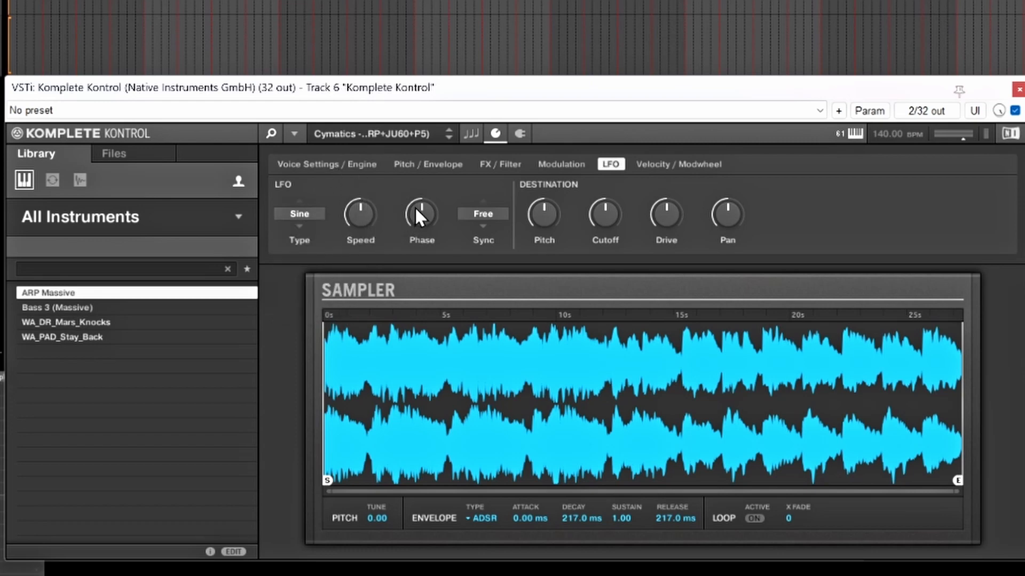
pyautogui.click(676, 163)
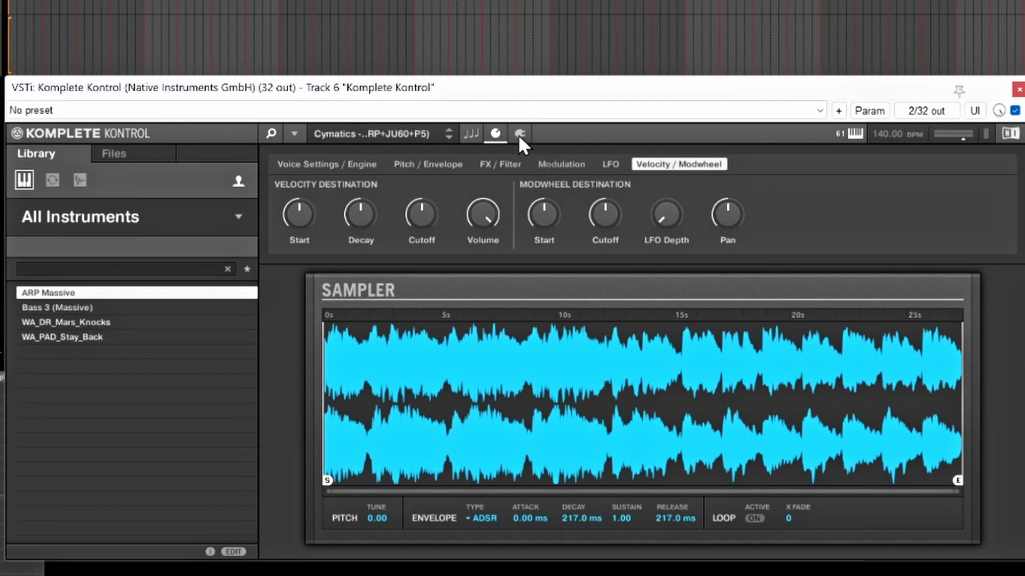
pyautogui.click(300, 163)
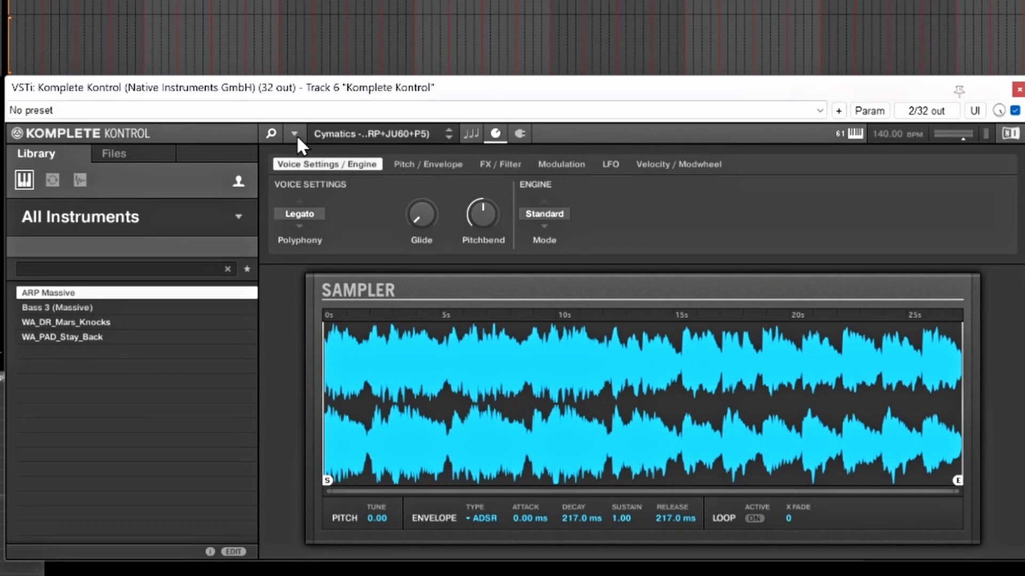
# Add the Native Instruments Raum VST3 effect after the Sampler in the plug-in chain
pyautogui.click(520, 134)
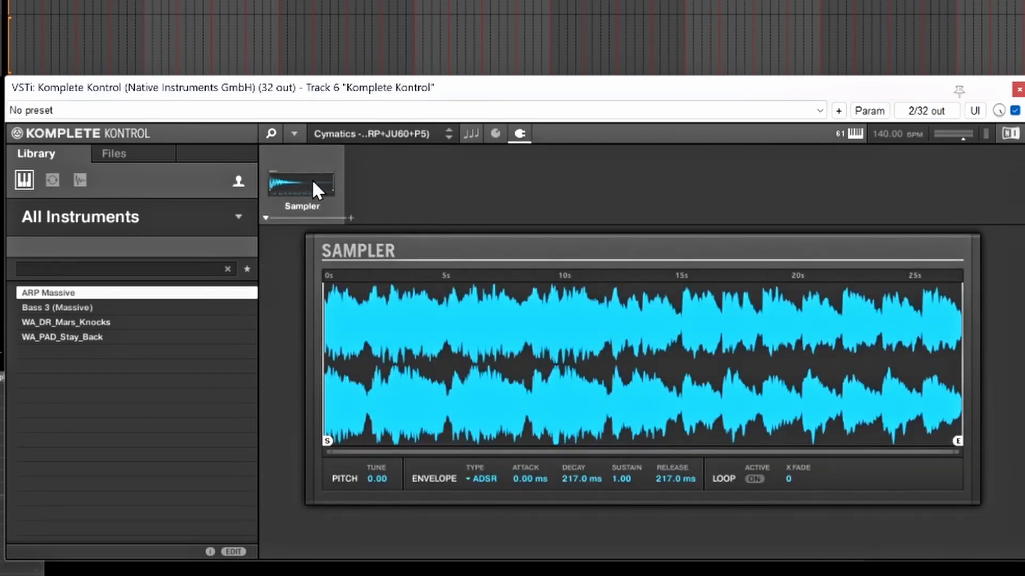
pyautogui.click(350, 216)
pyautogui.moveTo(356, 235)
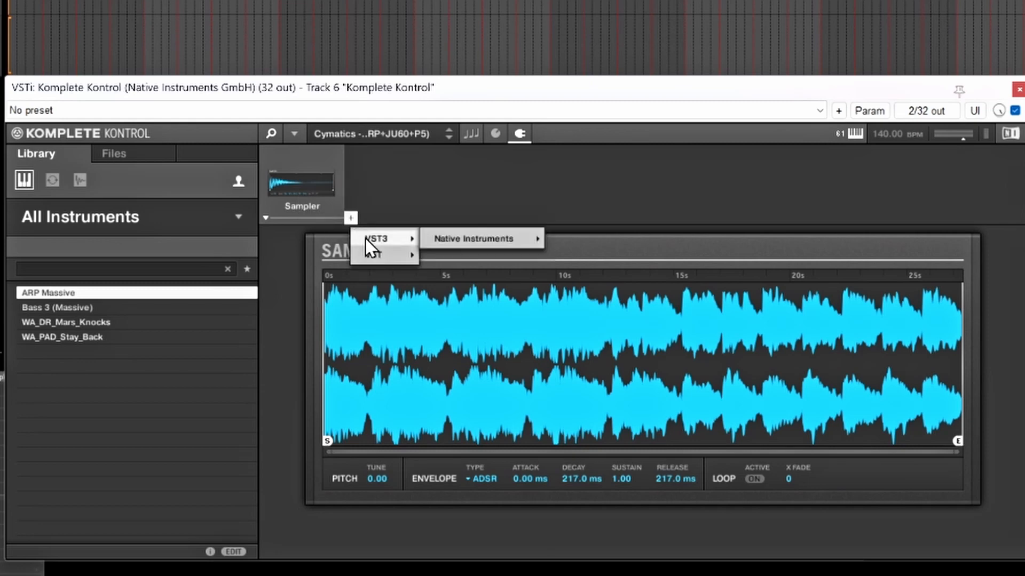
pyautogui.moveTo(434, 240)
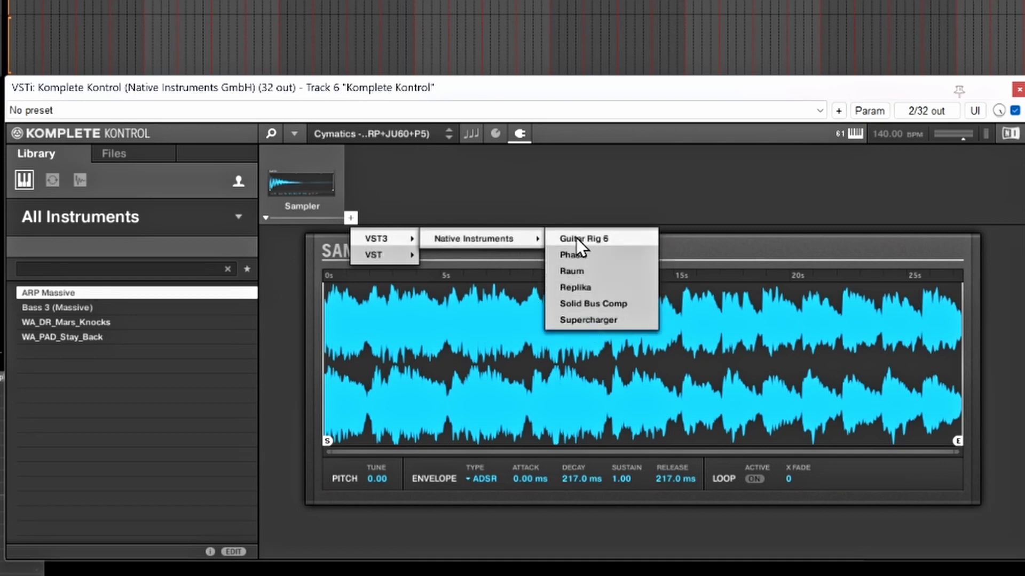
pyautogui.click(572, 272)
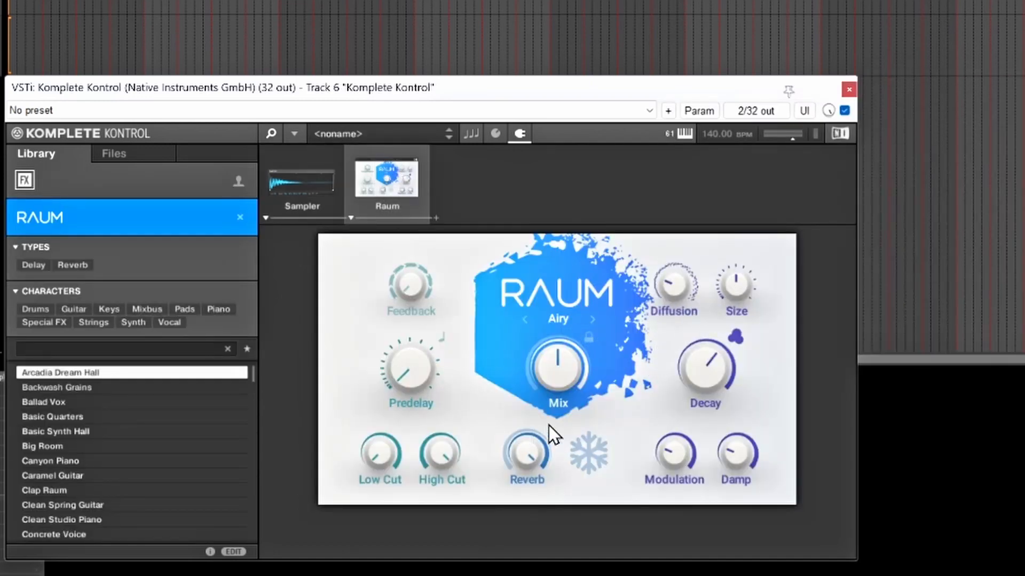
pyautogui.moveTo(520, 398)
# Return to the Sampler in the plug-in chain and review its scale and voice settings
pyautogui.click(296, 181)
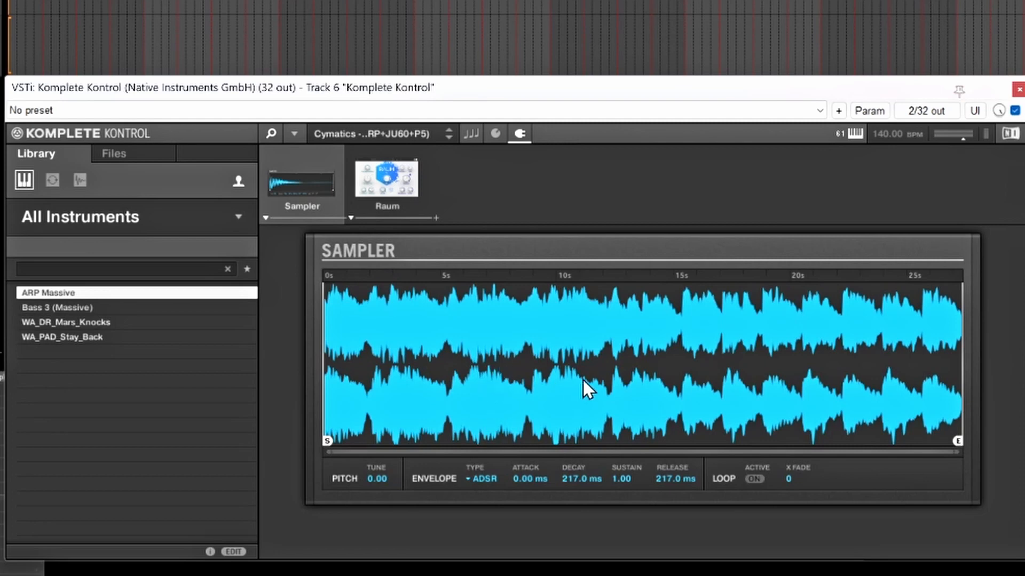
pyautogui.click(470, 133)
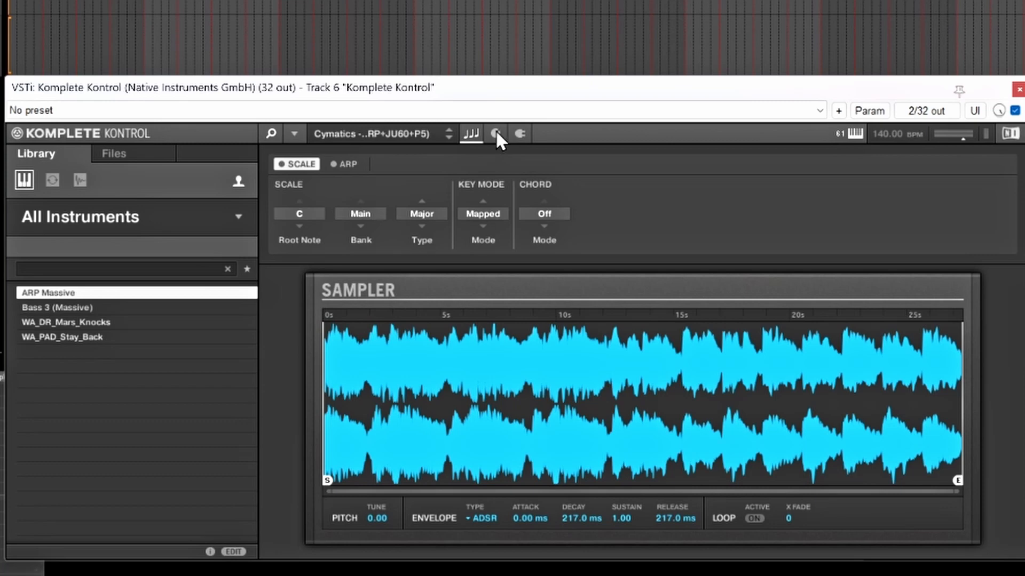
pyautogui.click(496, 133)
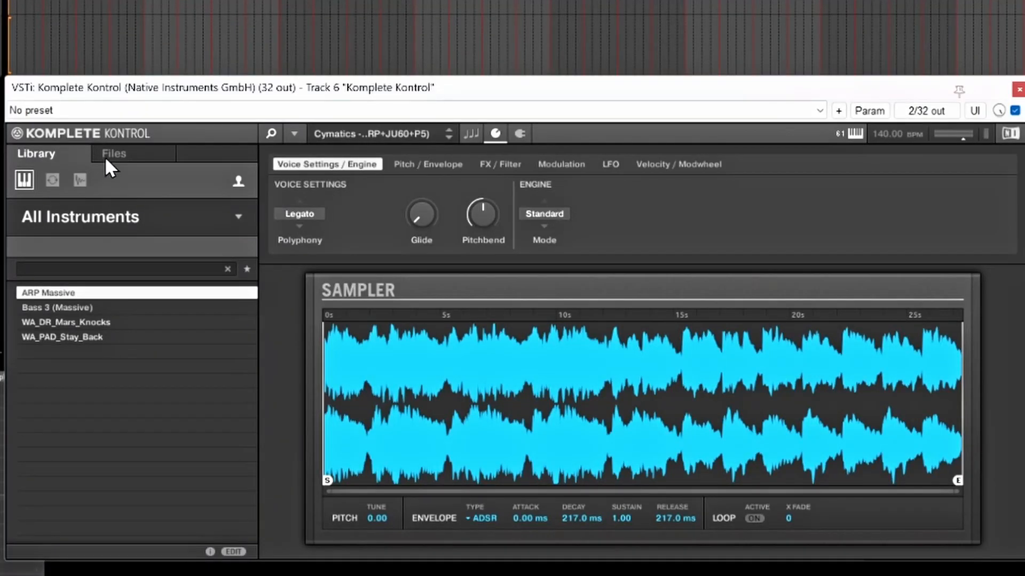
# Browse the user's Music folder on drive C: to XEL Dreak Sounds > New Kits and look through the sample kit folders
pyautogui.click(109, 154)
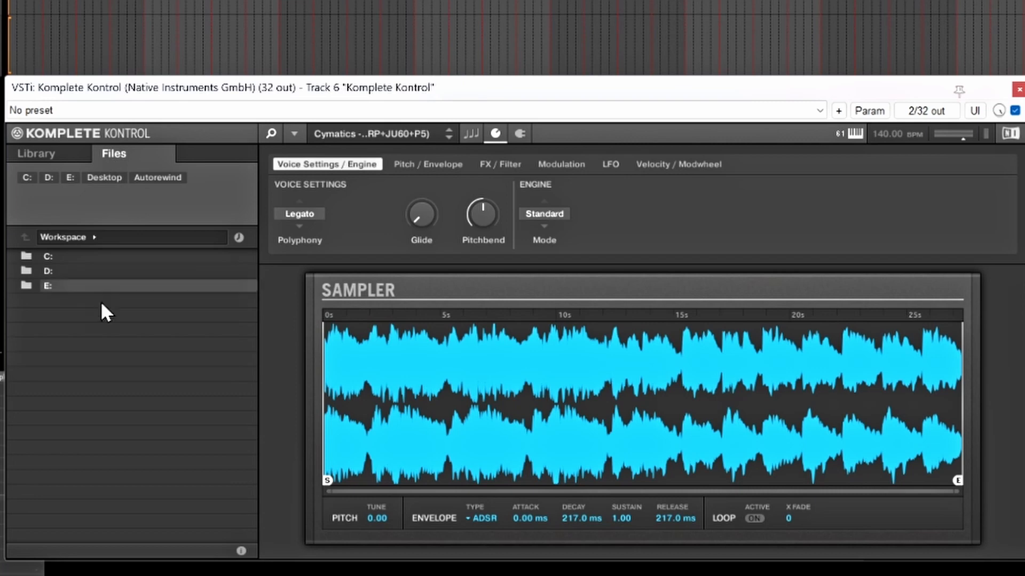
pyautogui.click(149, 178)
pyautogui.scroll(-2, 61, 511)
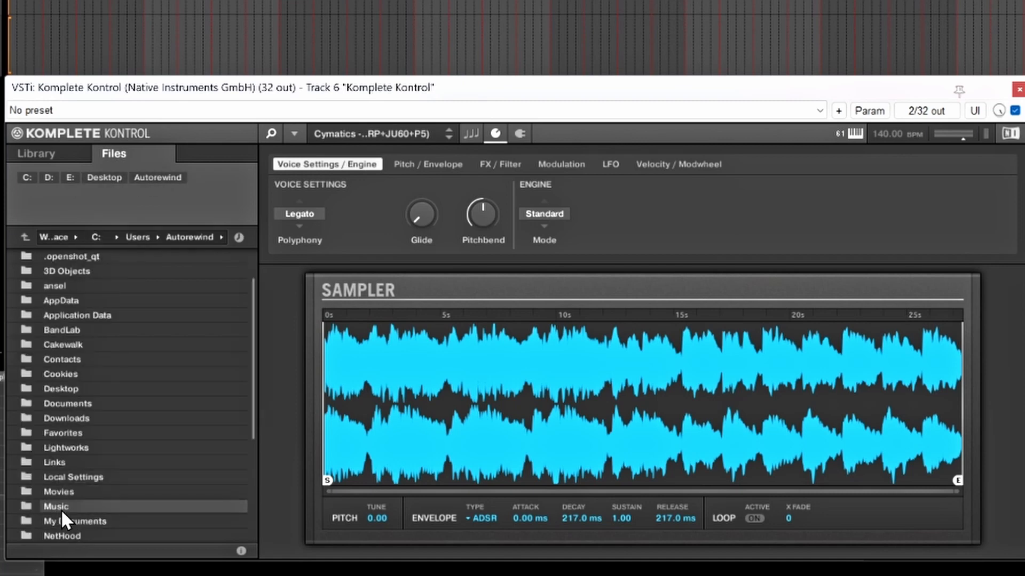
pyautogui.doubleClick(61, 504)
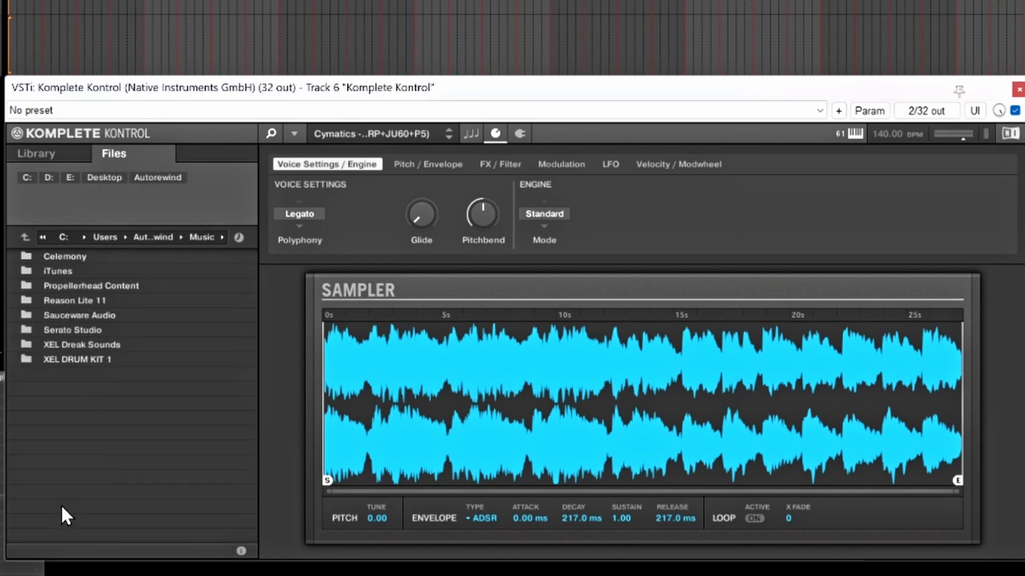
pyautogui.doubleClick(88, 346)
pyautogui.doubleClick(94, 344)
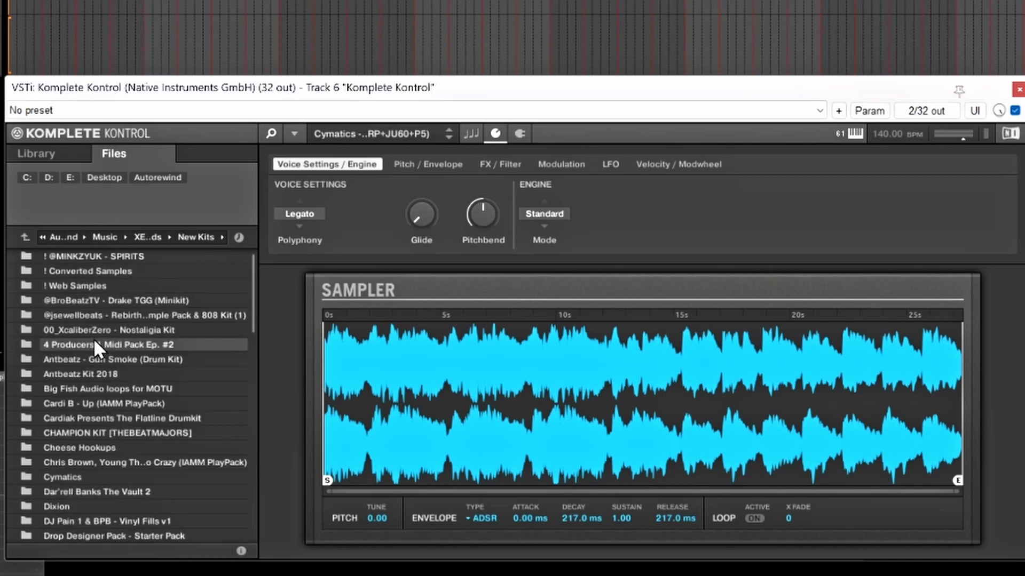
pyautogui.scroll(-2, 139, 372)
pyautogui.scroll(-8, 141, 380)
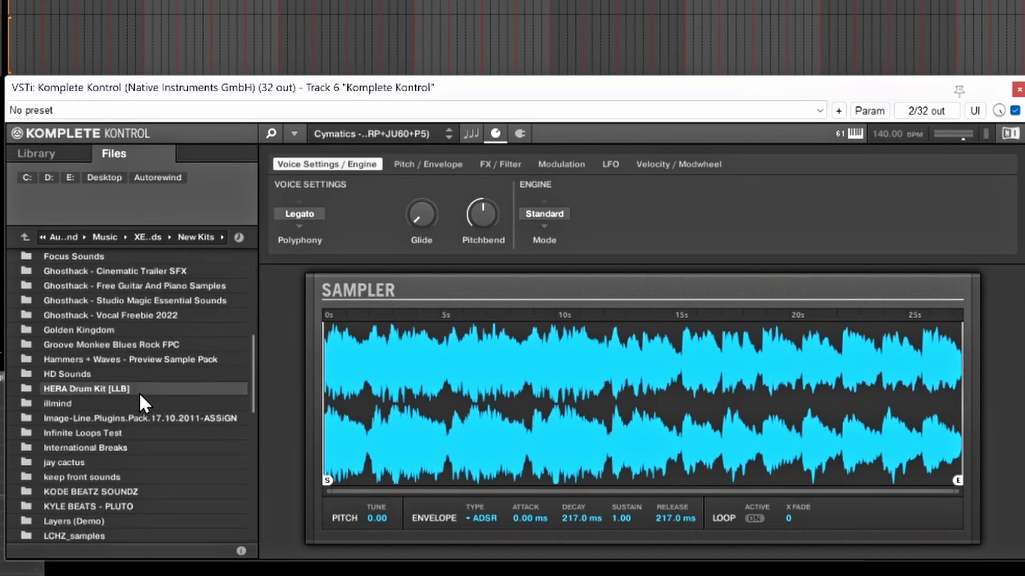
pyautogui.scroll(9, 142, 394)
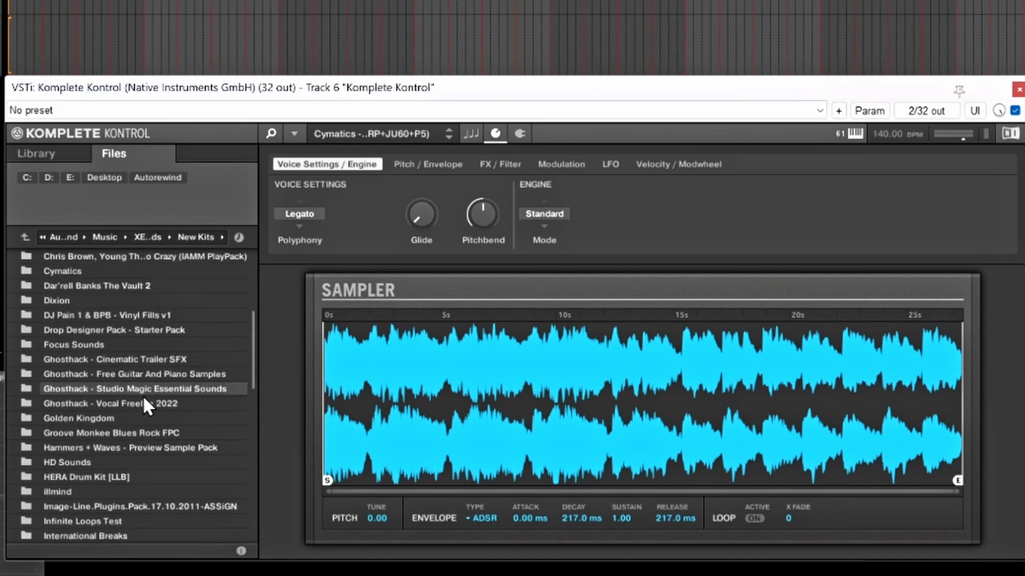
pyautogui.scroll(1, 149, 405)
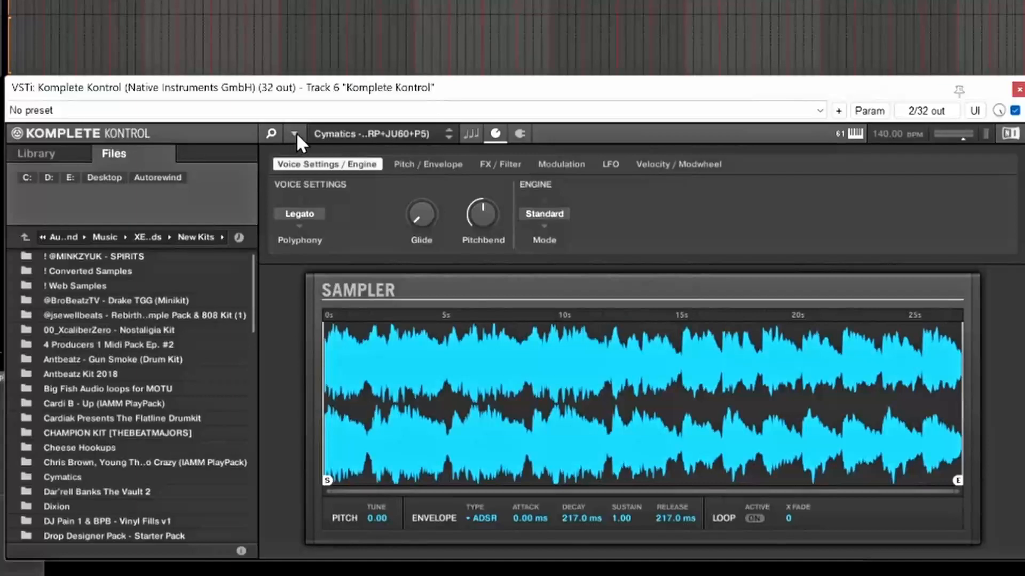
# Replace the sampler with the Applied Acoustics Systems VST instrument Lounge Lizard Session 4
pyautogui.click(294, 134)
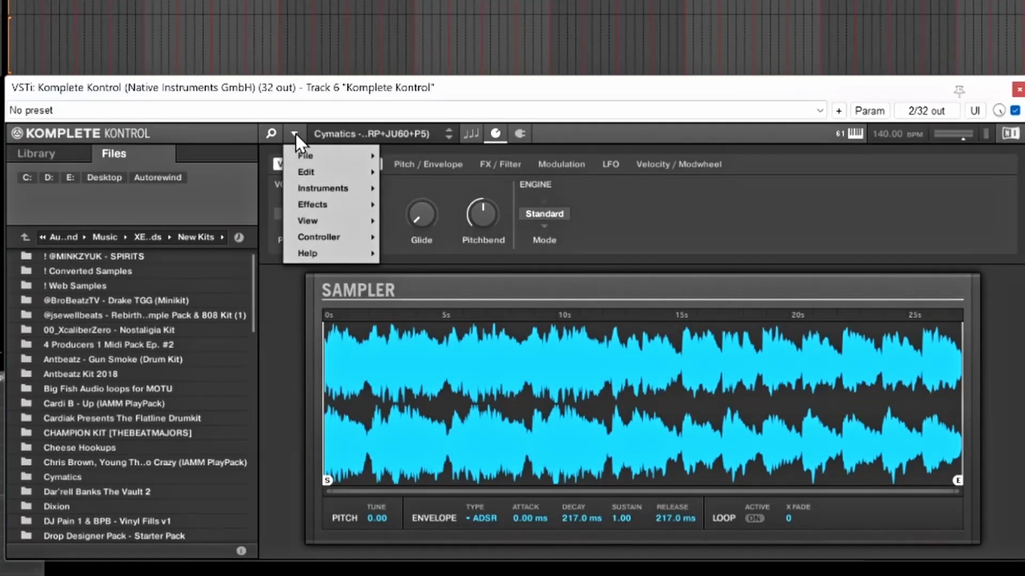
pyautogui.moveTo(357, 193)
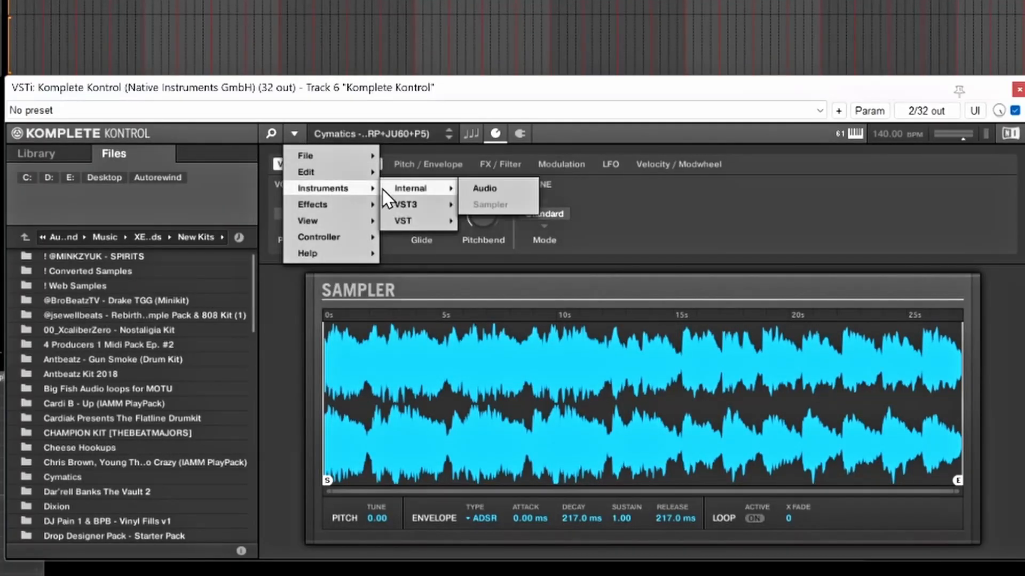
pyautogui.moveTo(412, 208)
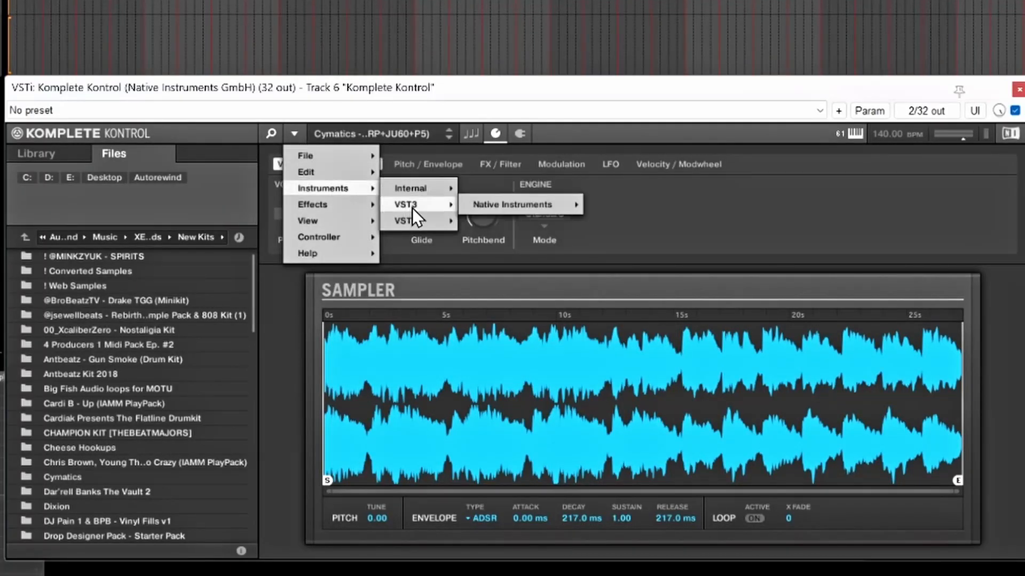
pyautogui.moveTo(520, 206)
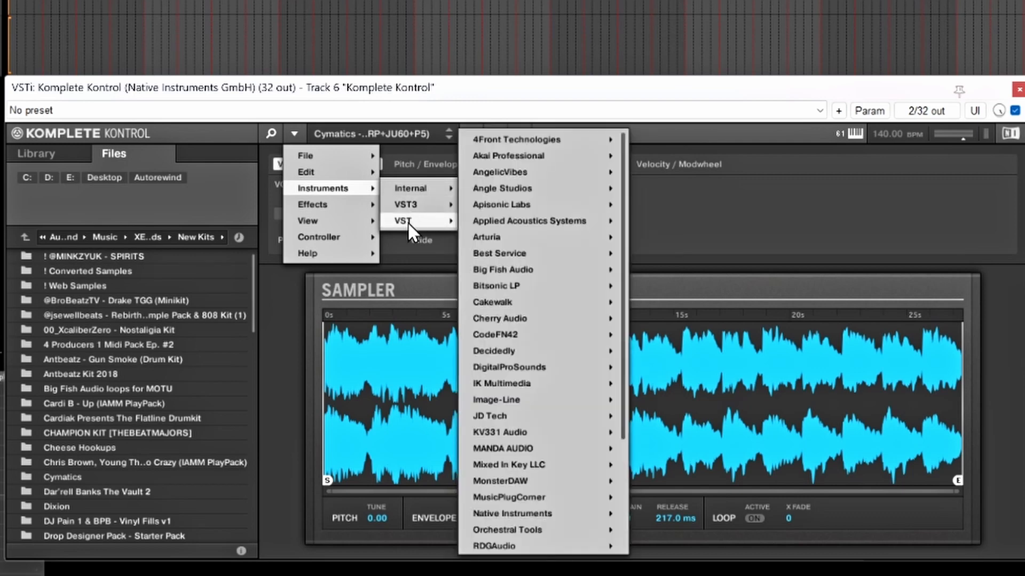
pyautogui.moveTo(483, 227)
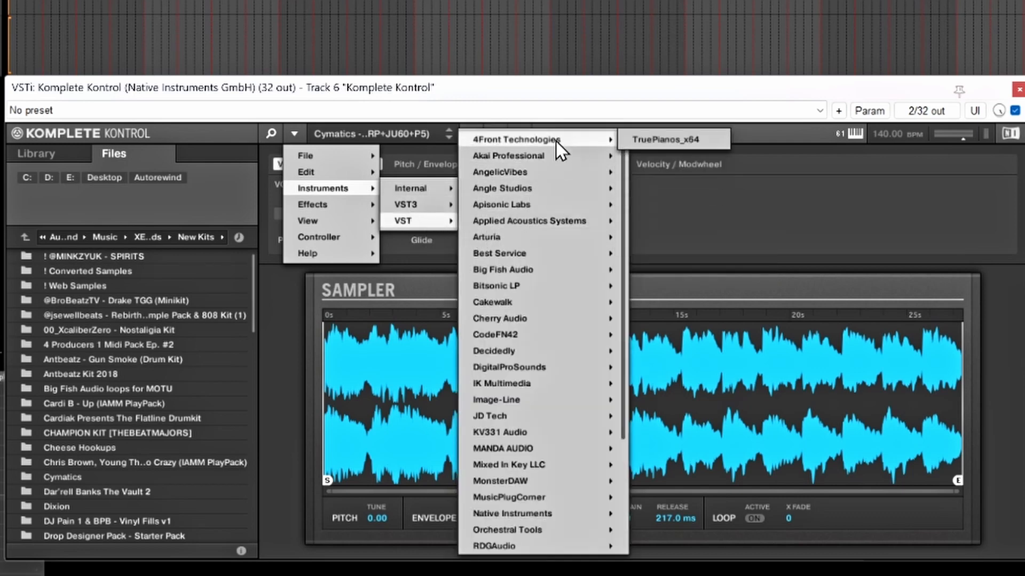
pyautogui.moveTo(552, 189)
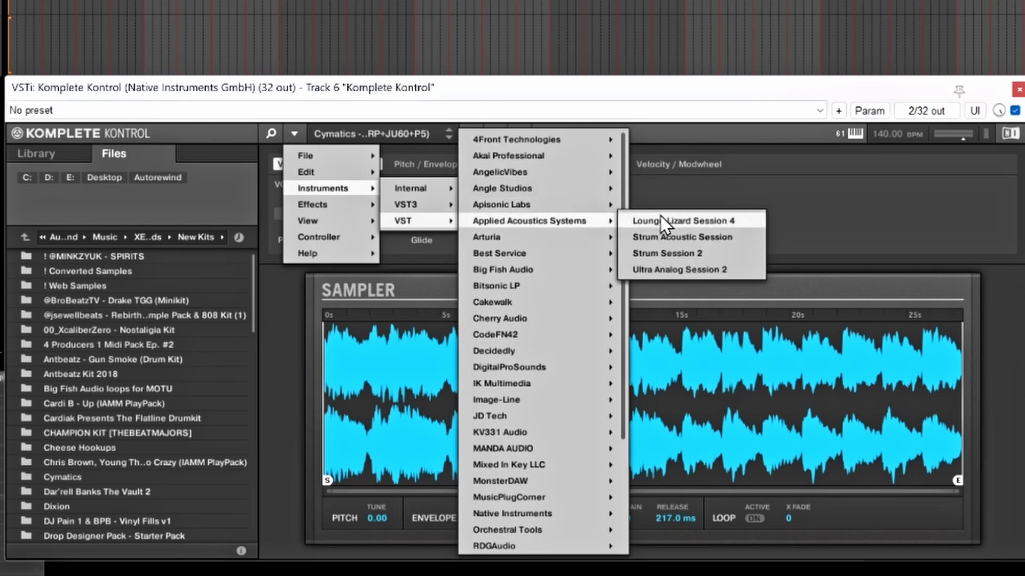
pyautogui.click(729, 222)
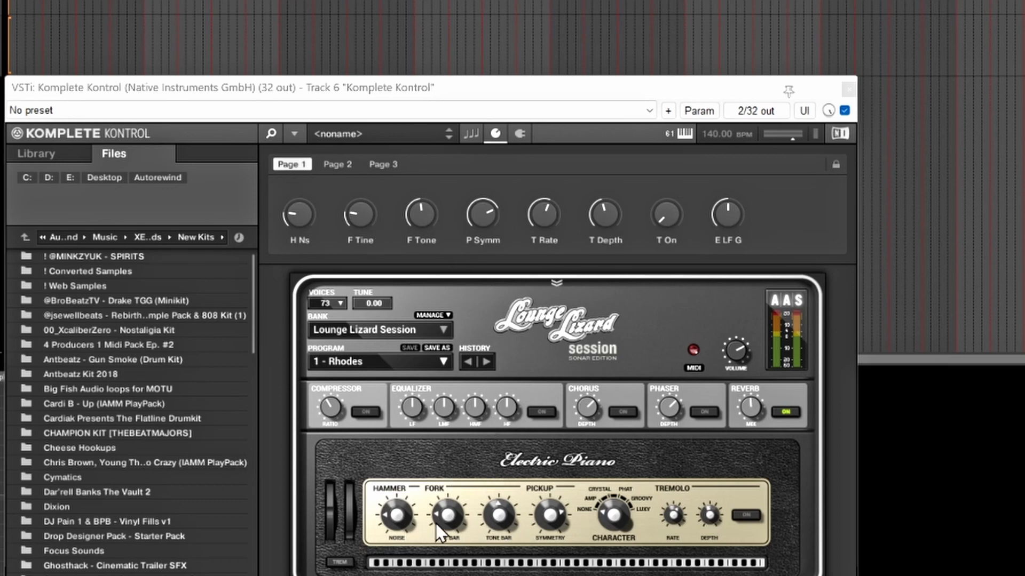
# Look through parameter pages 2 and 3 of Lounge Lizard Session and return to the first page
pyautogui.click(338, 167)
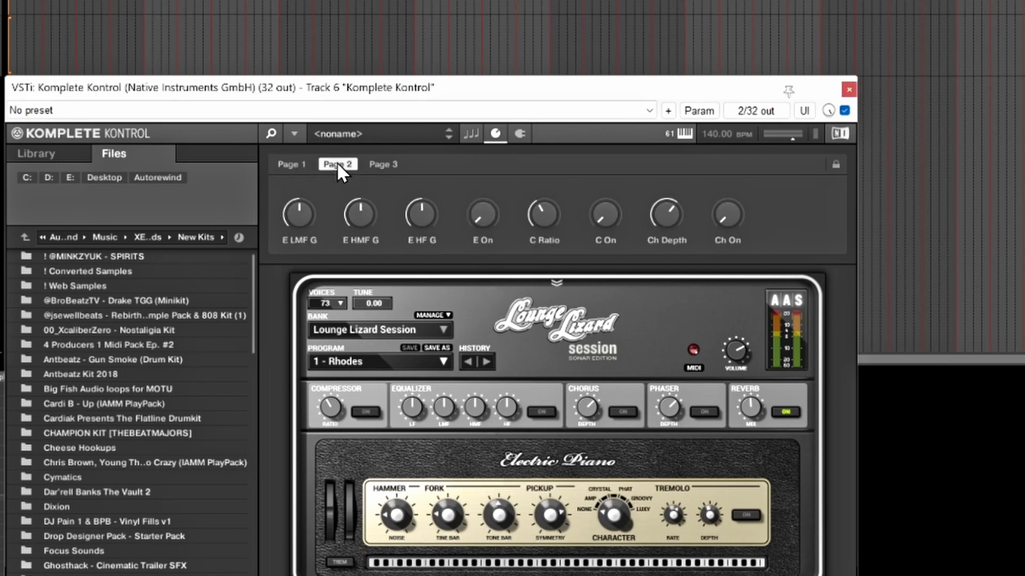
pyautogui.click(383, 164)
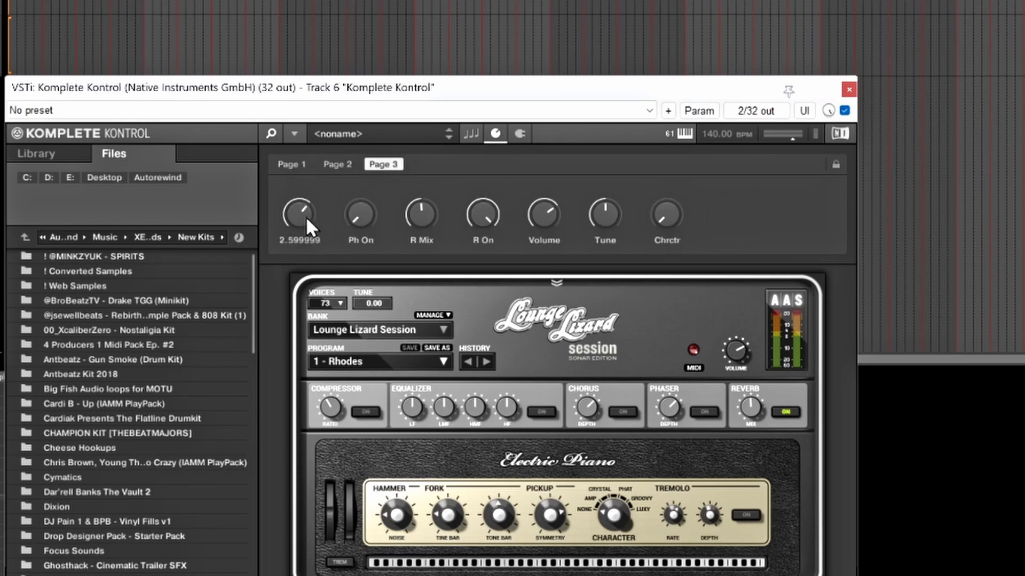
pyautogui.click(282, 166)
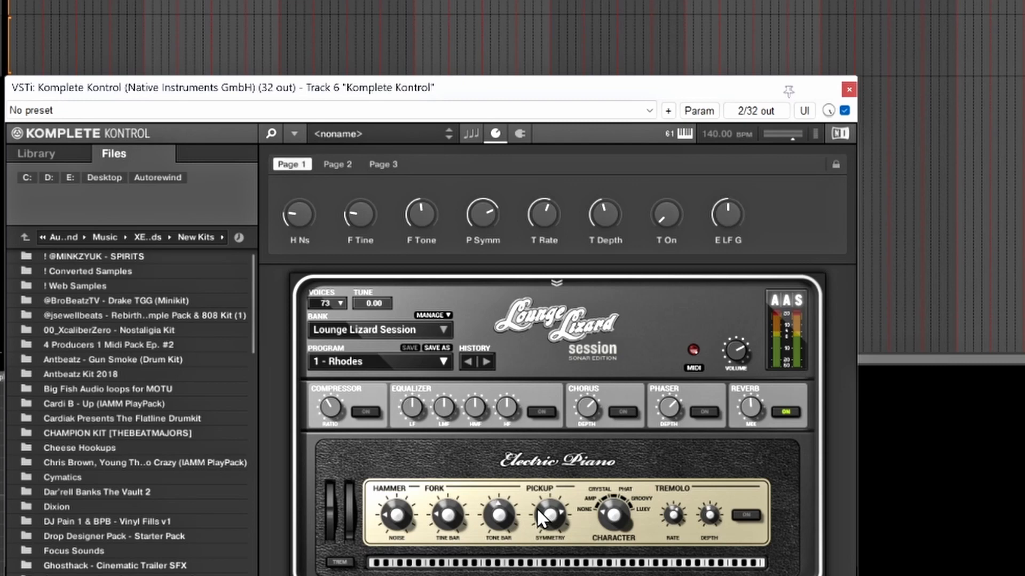
# Replace Lounge Lizard Session with the Arturia VST instrument Augmented STRINGS
pyautogui.click(290, 129)
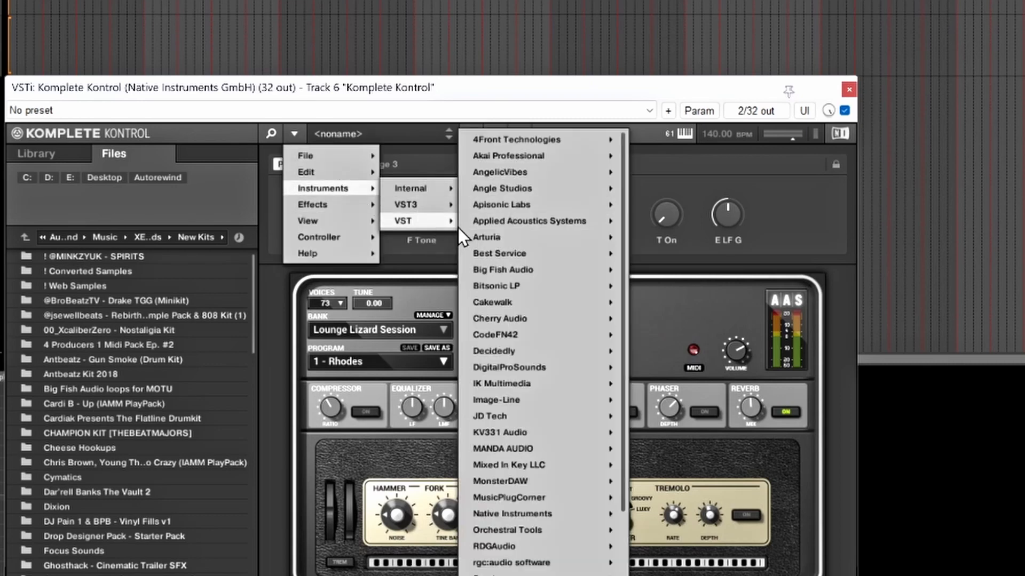
pyautogui.moveTo(518, 240)
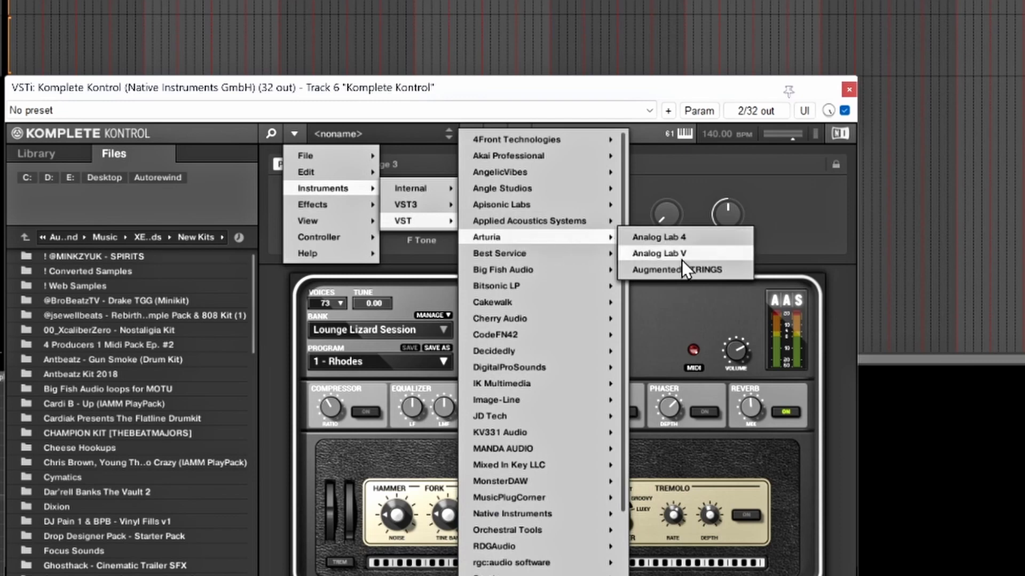
pyautogui.click(670, 271)
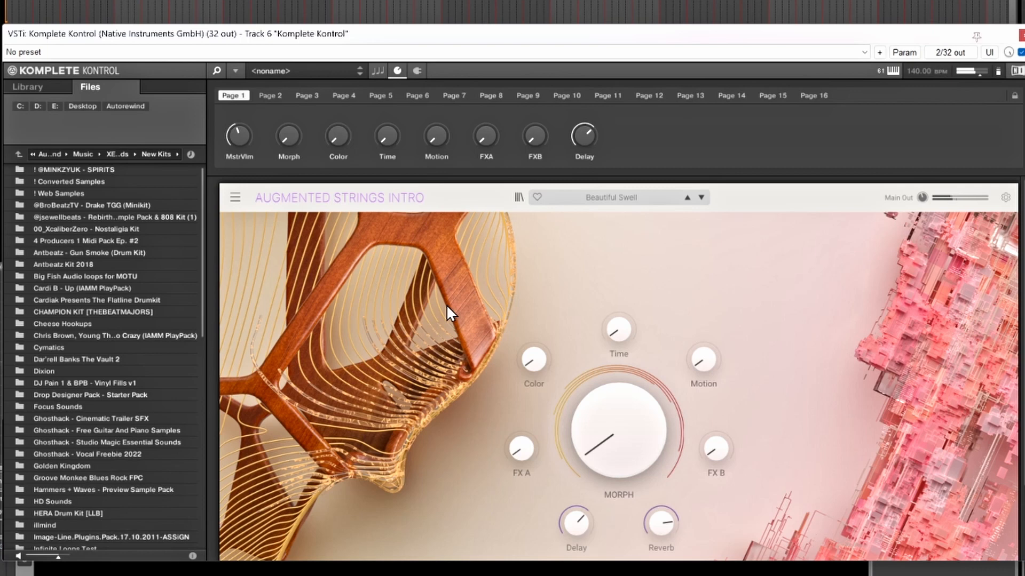
# Review the preset categories of Augmented Strings Intro without changing the preset, and close the Komplete Kontrol window
pyautogui.click(632, 202)
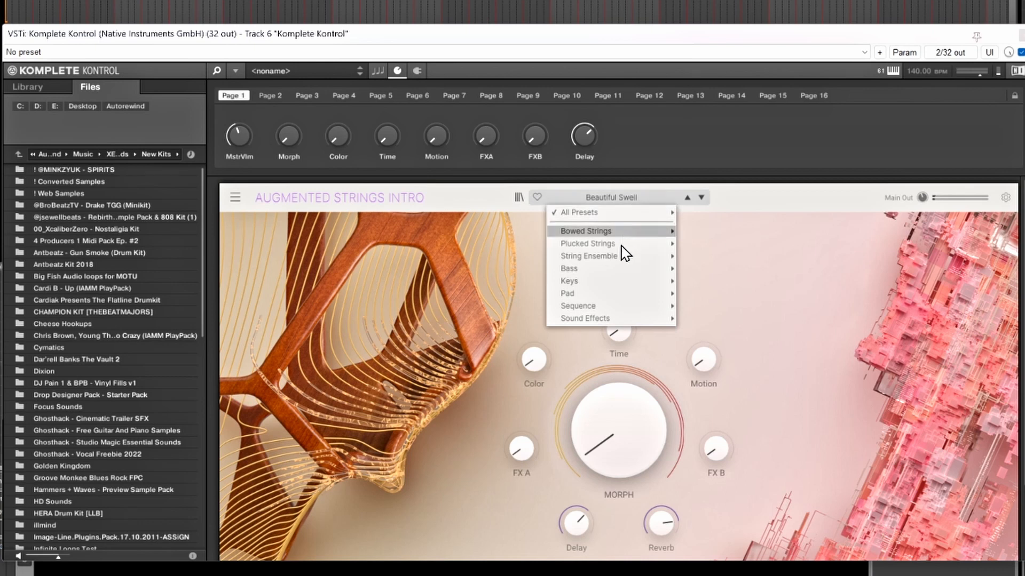
pyautogui.click(768, 206)
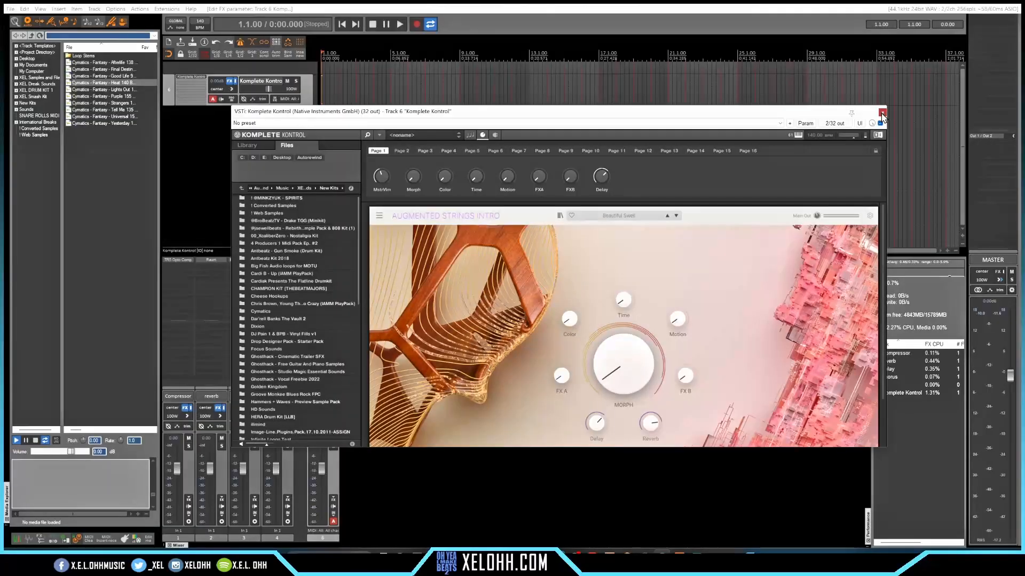
pyautogui.click(884, 112)
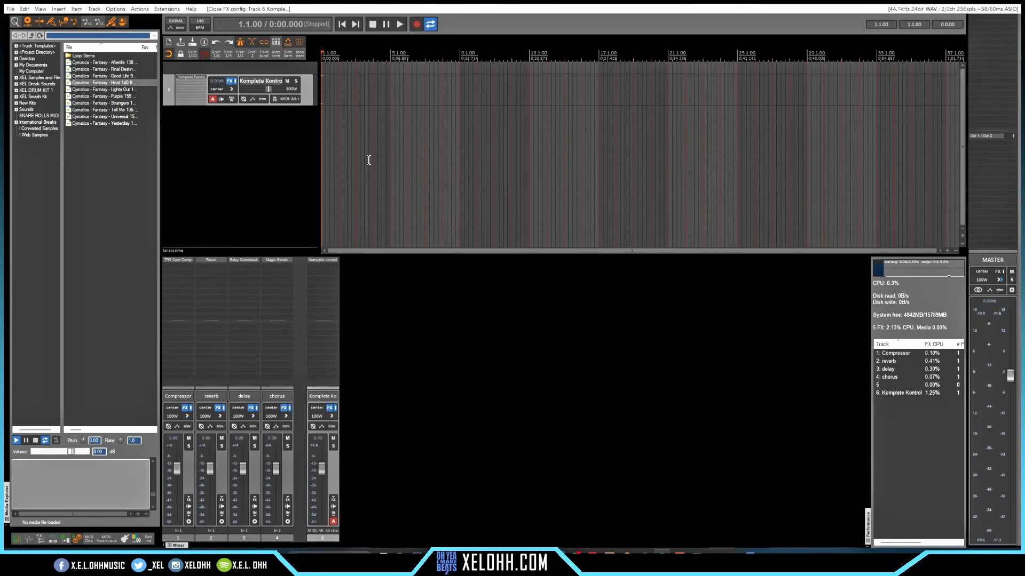
# Insert the track template Komplete Boom Bap Kit 1 from the KOMPLETE LAYOUTS templates below the Komplete Kontrol track
pyautogui.rightClick(243, 118)
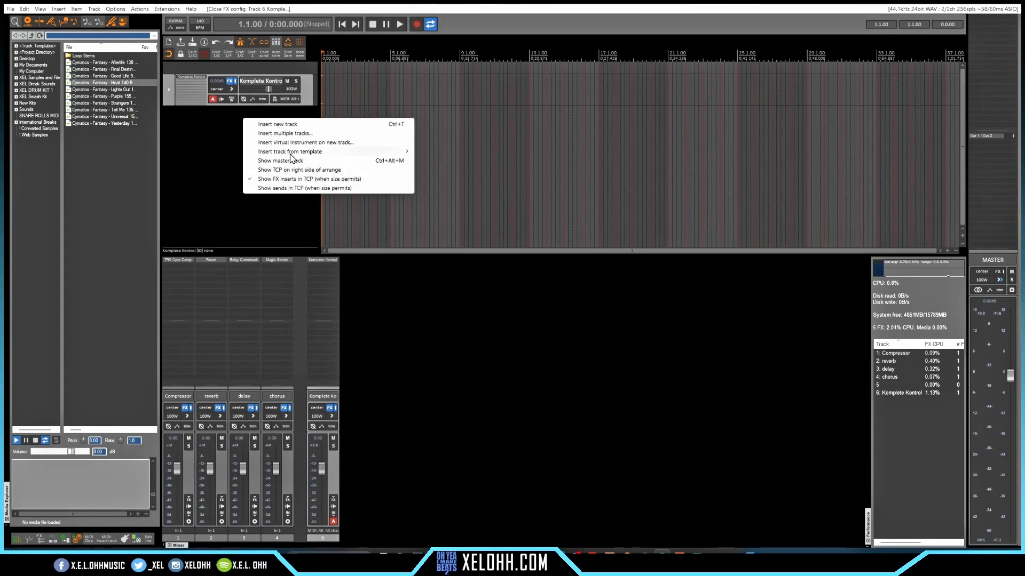
pyautogui.moveTo(304, 152)
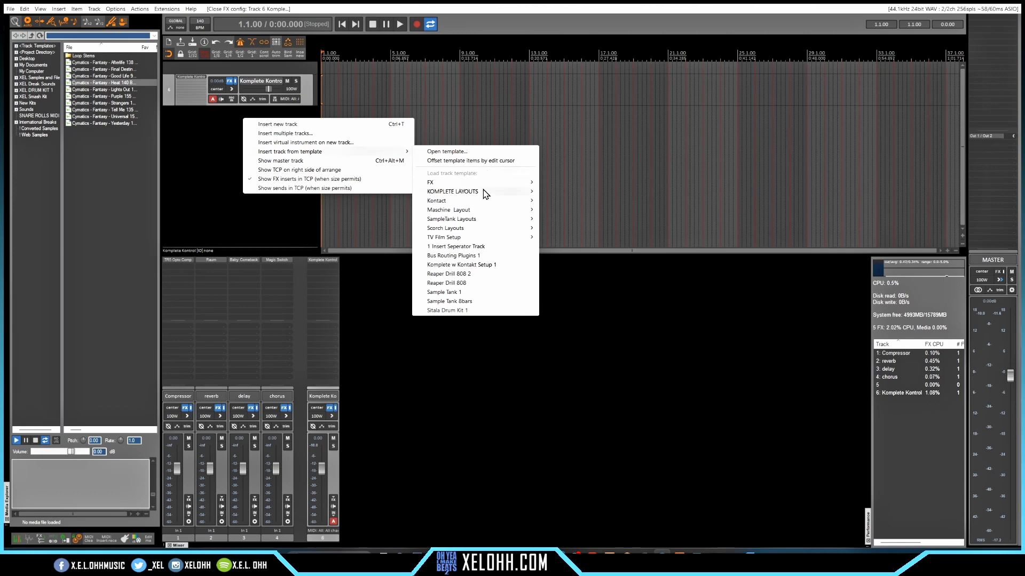
pyautogui.moveTo(480, 194)
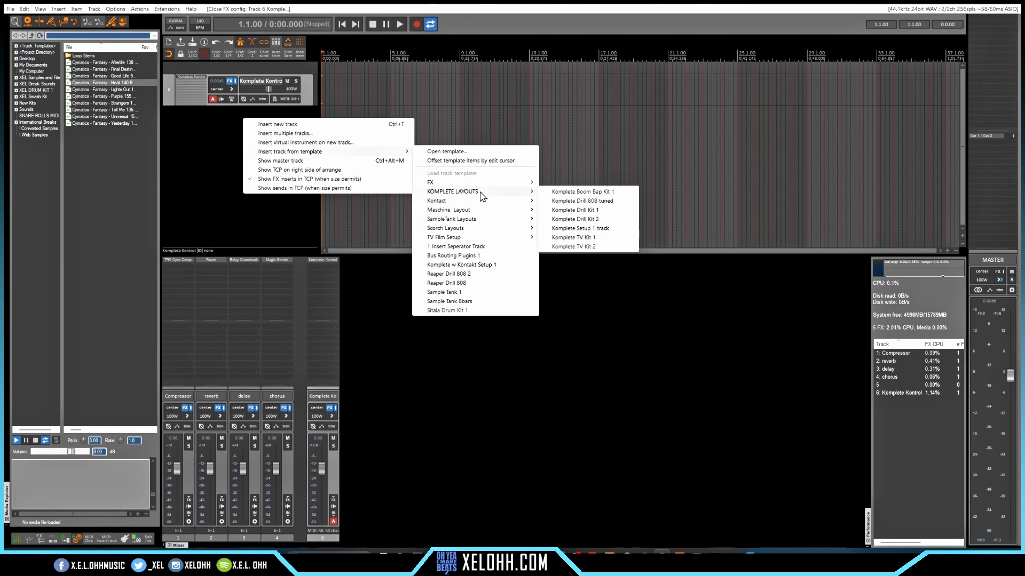
pyautogui.click(606, 192)
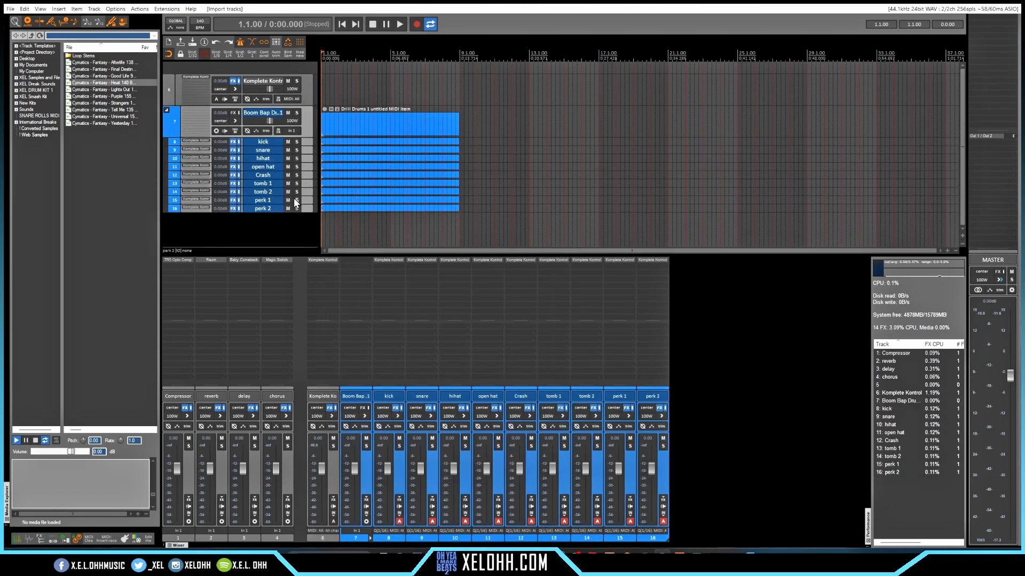
# Select the kick track and view its Komplete Kontrol sampler, and switch the track selection to snare and hihat
pyautogui.click(197, 142)
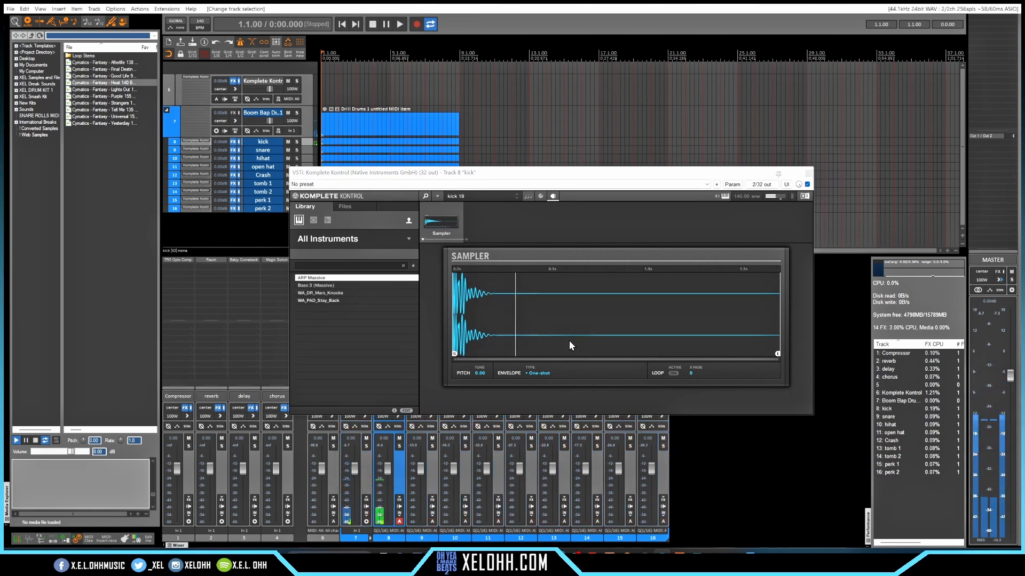
pyautogui.click(307, 149)
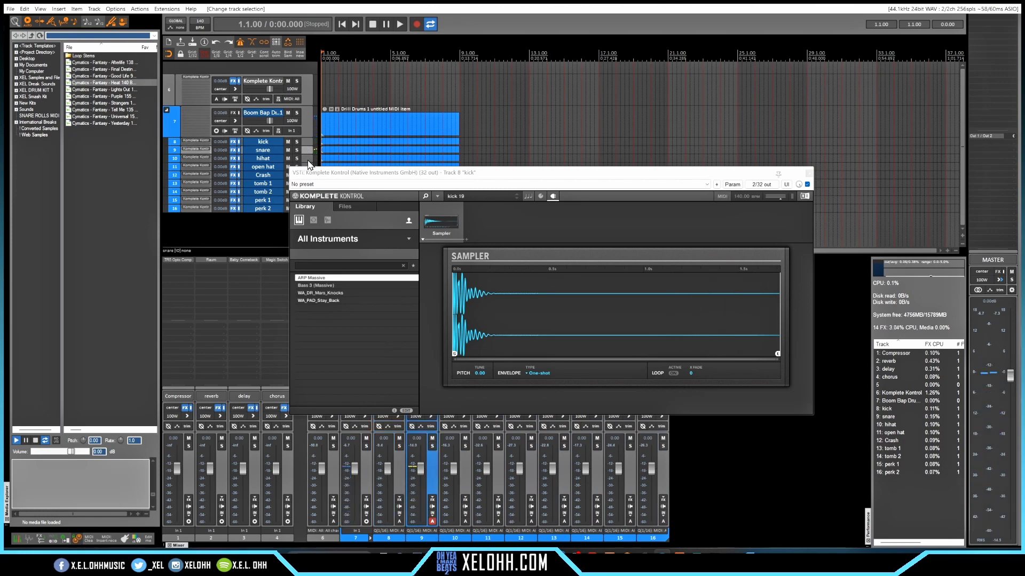
pyautogui.click(308, 159)
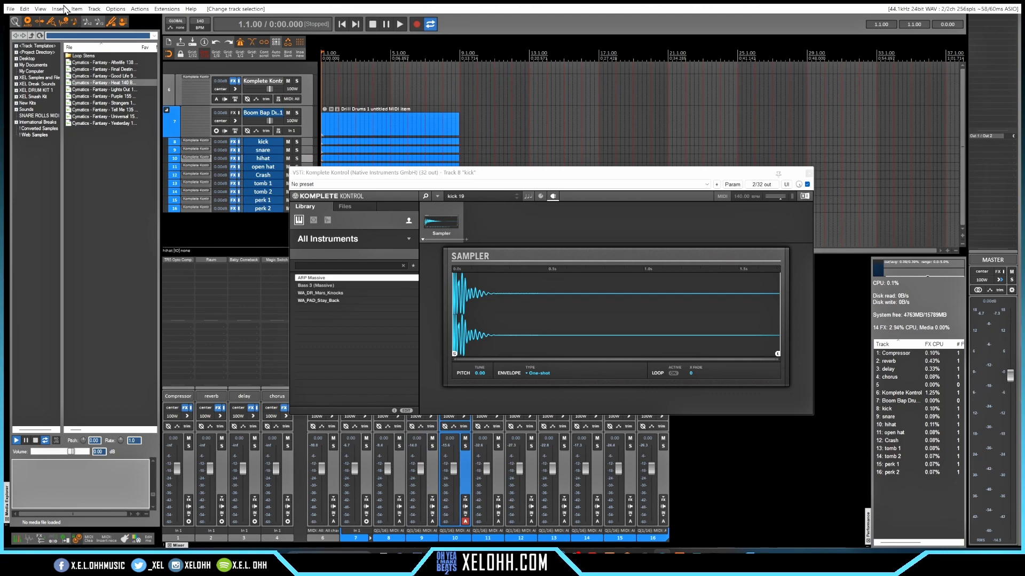
# Show the virtual MIDI keyboard and play test notes between C3 and C4 on the hihat track
pyautogui.click(40, 9)
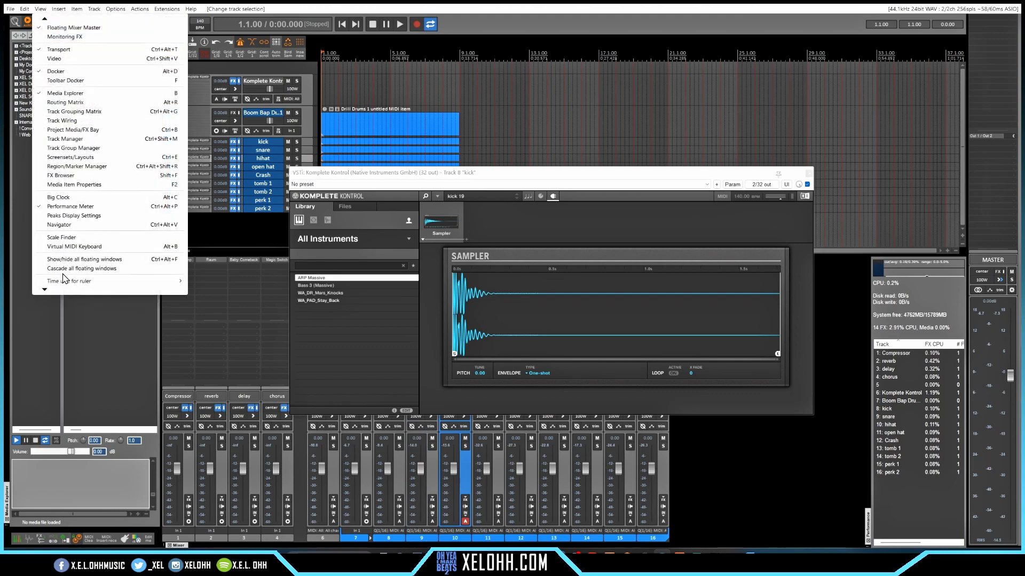
pyautogui.click(100, 247)
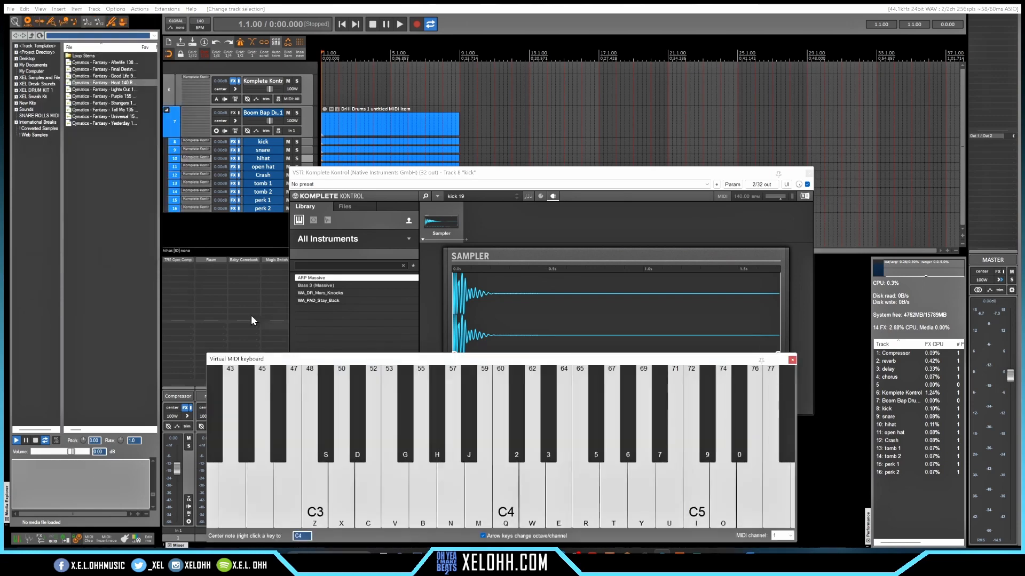
pyautogui.click(316, 523)
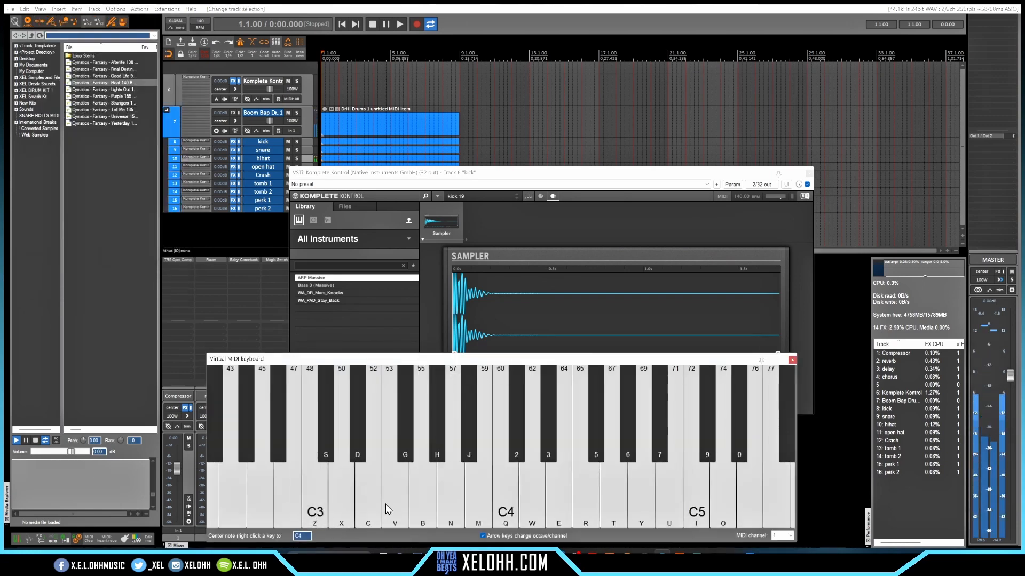
pyautogui.click(414, 505)
pyautogui.click(455, 507)
pyautogui.click(504, 500)
pyautogui.click(503, 500)
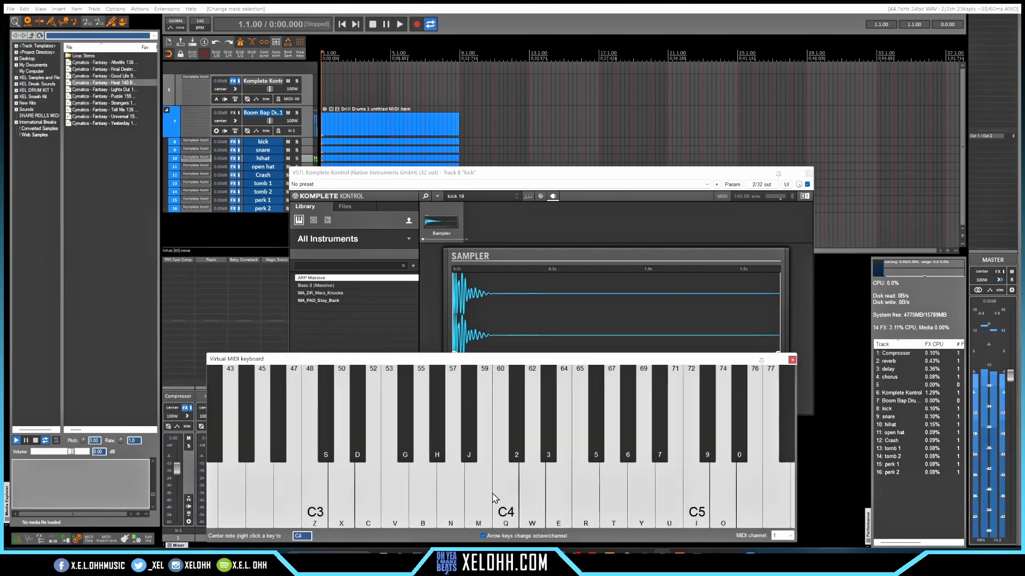
pyautogui.click(478, 497)
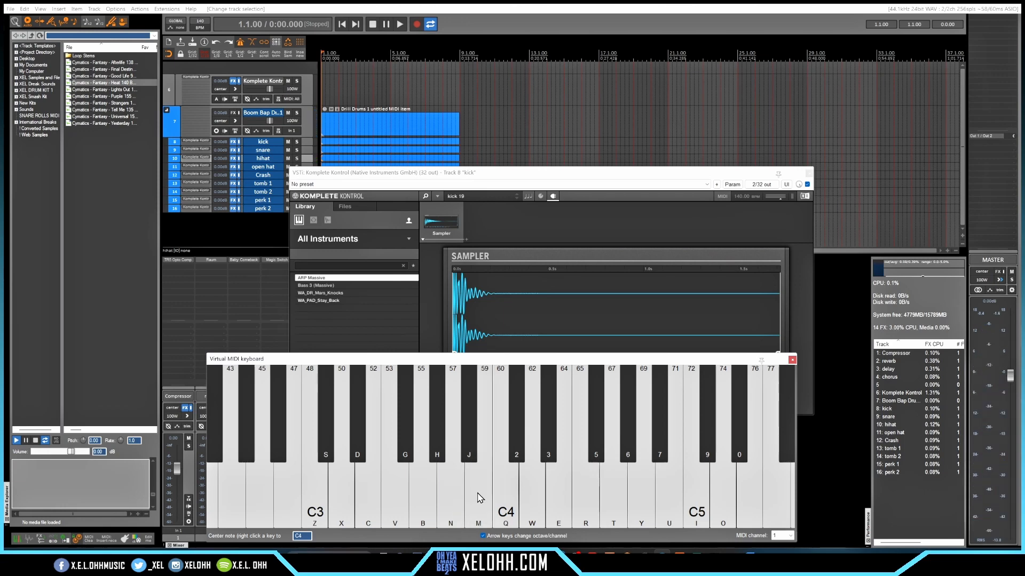
pyautogui.press('v')
pyautogui.press('c')
pyautogui.press('v')
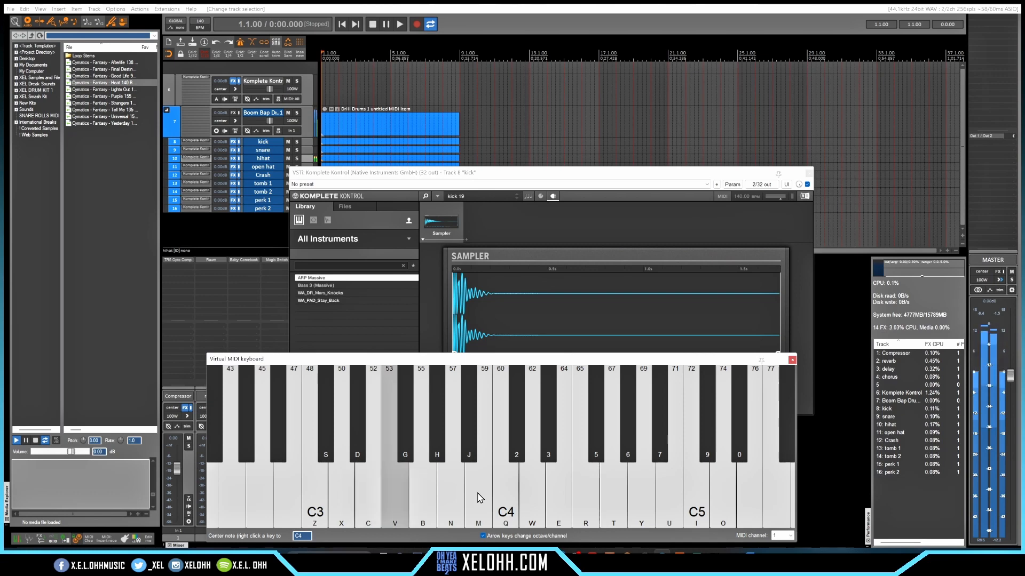
pyautogui.press('v')
pyautogui.press('v')
pyautogui.press('b')
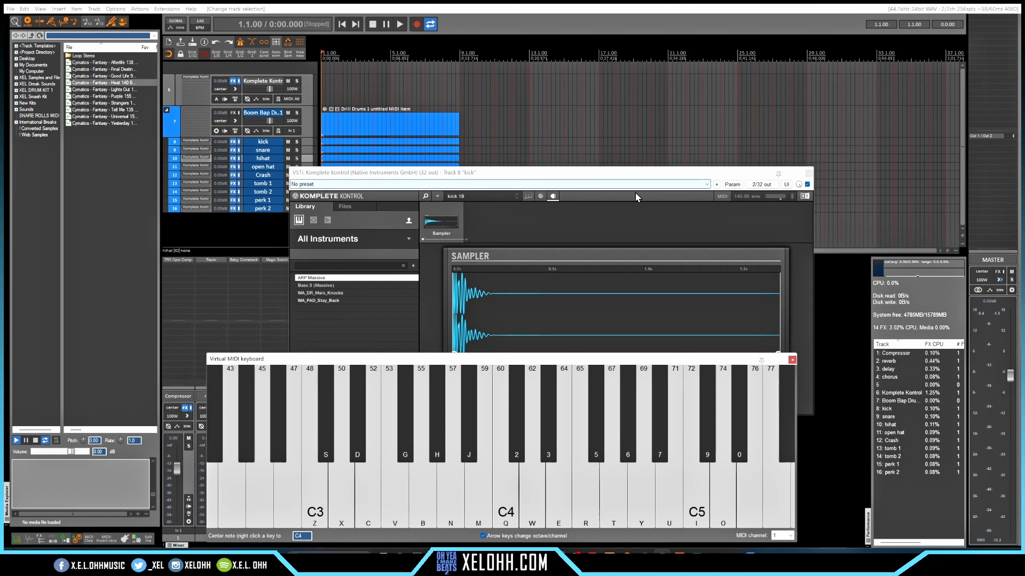
# Close the kick's plug-in window and insert Komplete Kontrol from the XEL 2023 folder as a virtual instrument on a new track
pyautogui.click(806, 173)
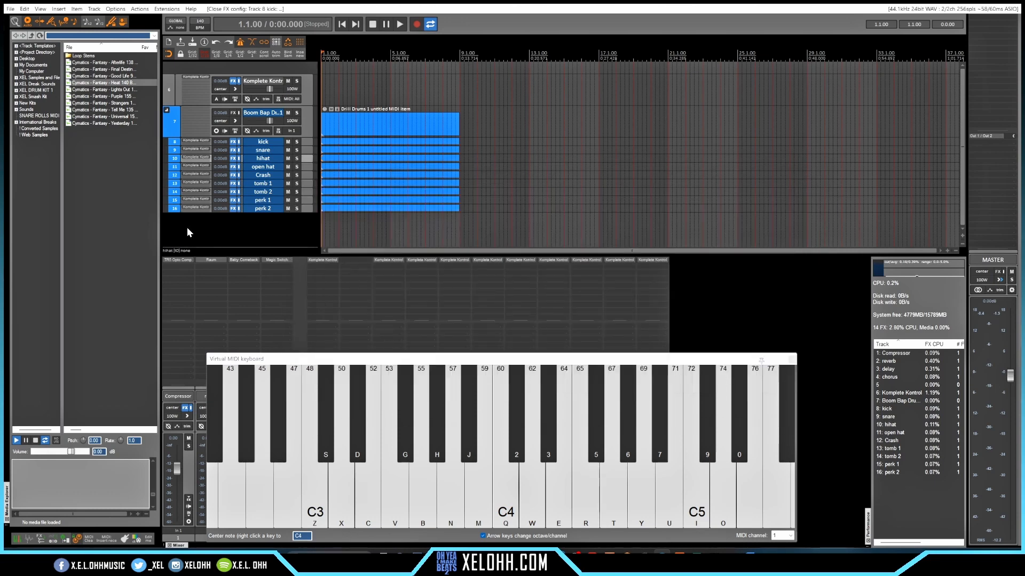
pyautogui.rightClick(224, 234)
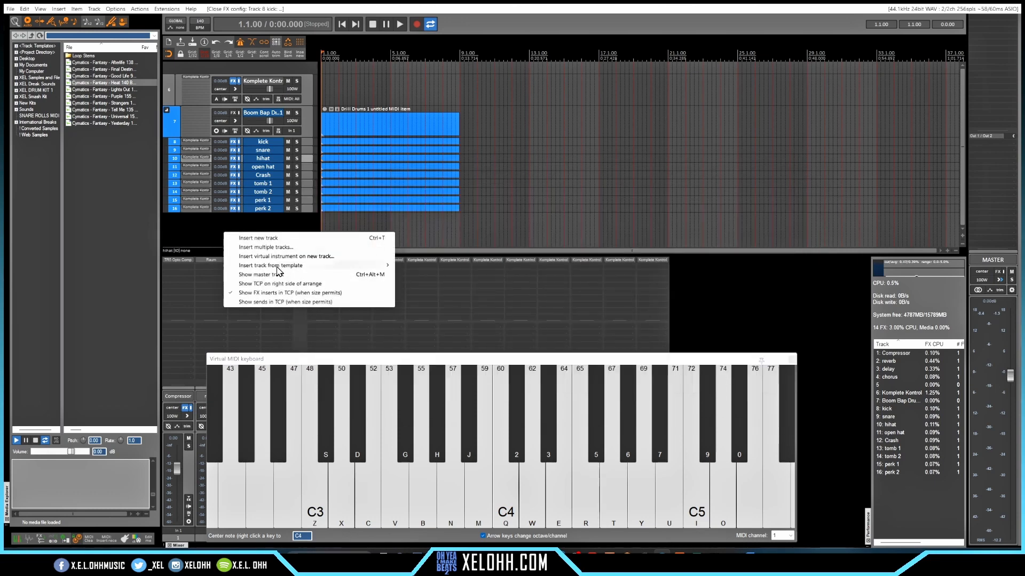
pyautogui.click(334, 257)
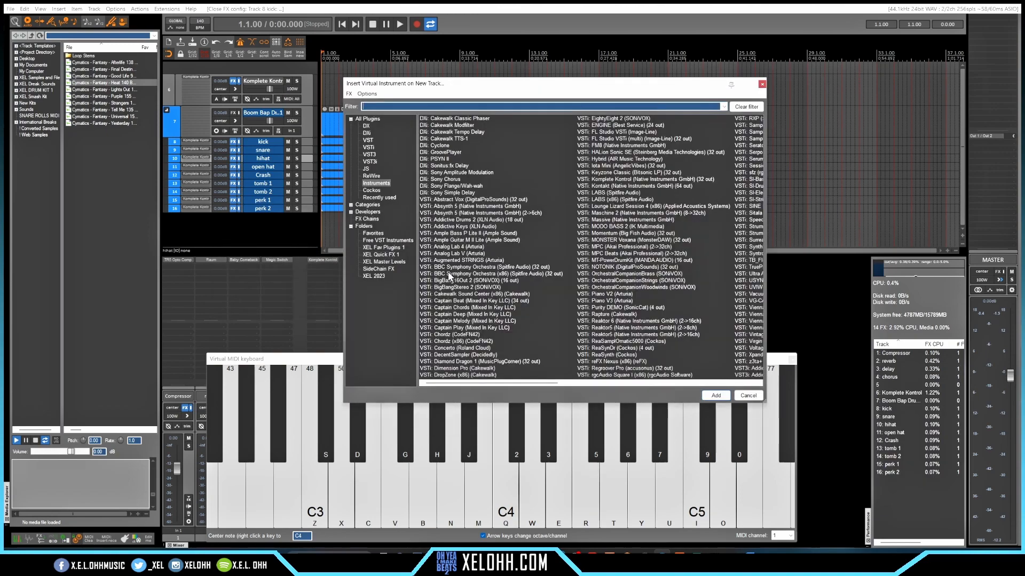
pyautogui.click(379, 276)
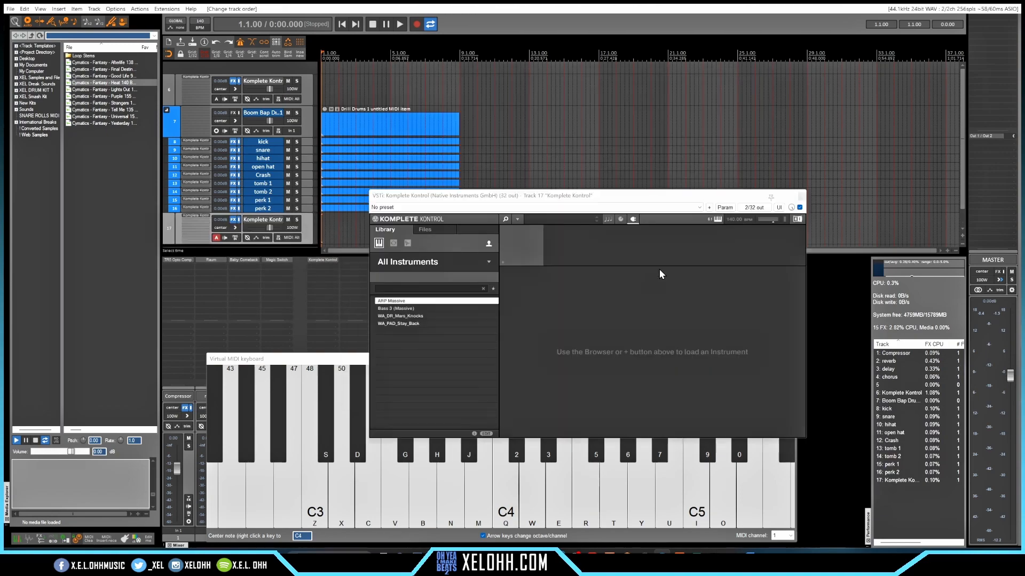
pyautogui.click(603, 197)
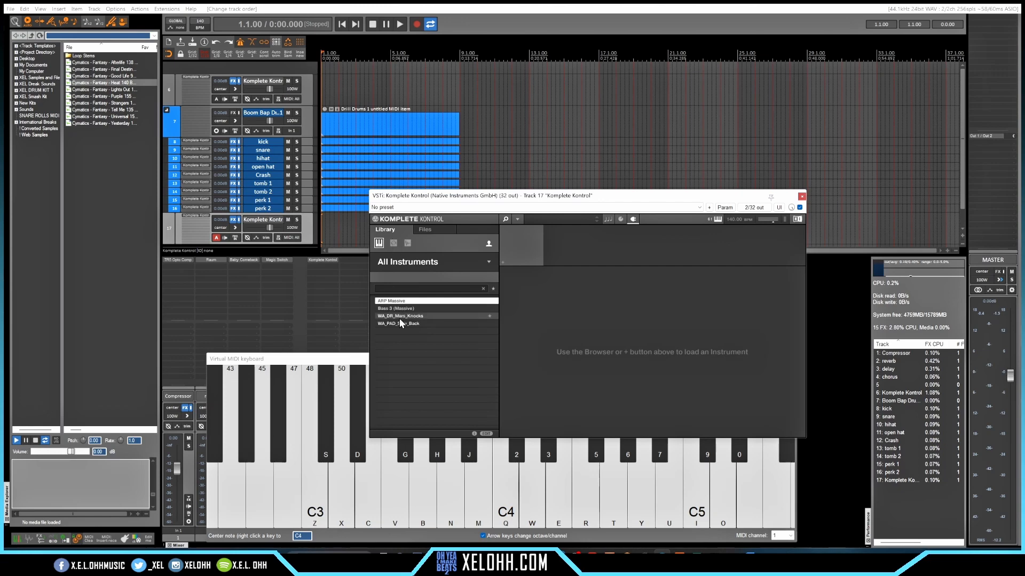
# Browse Komplete Kontrol's files from the user folder to Music > XEL Dreak Sounds > New Kits
pyautogui.click(393, 243)
pyautogui.click(425, 230)
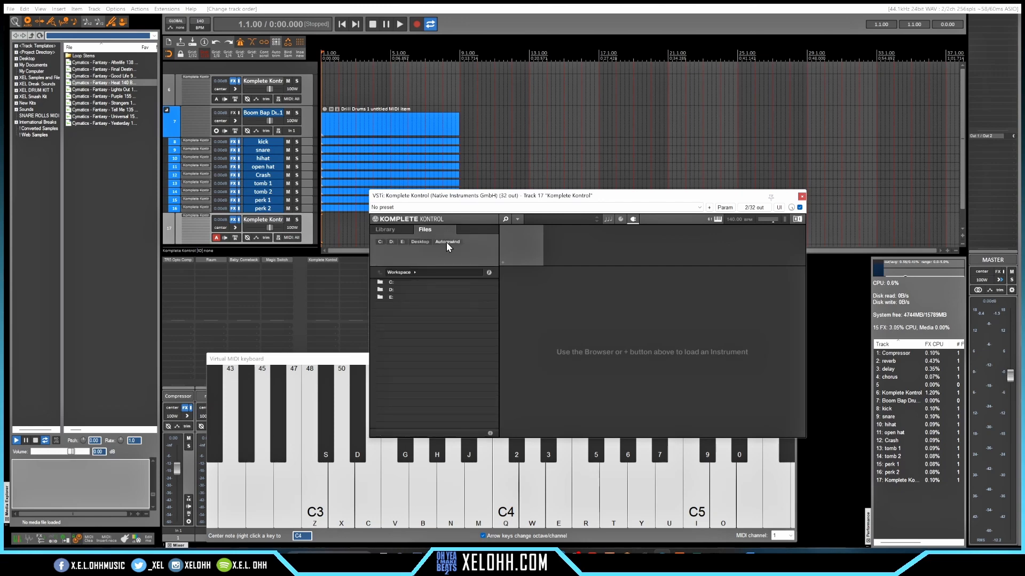
pyautogui.click(447, 242)
pyautogui.scroll(-1, 421, 357)
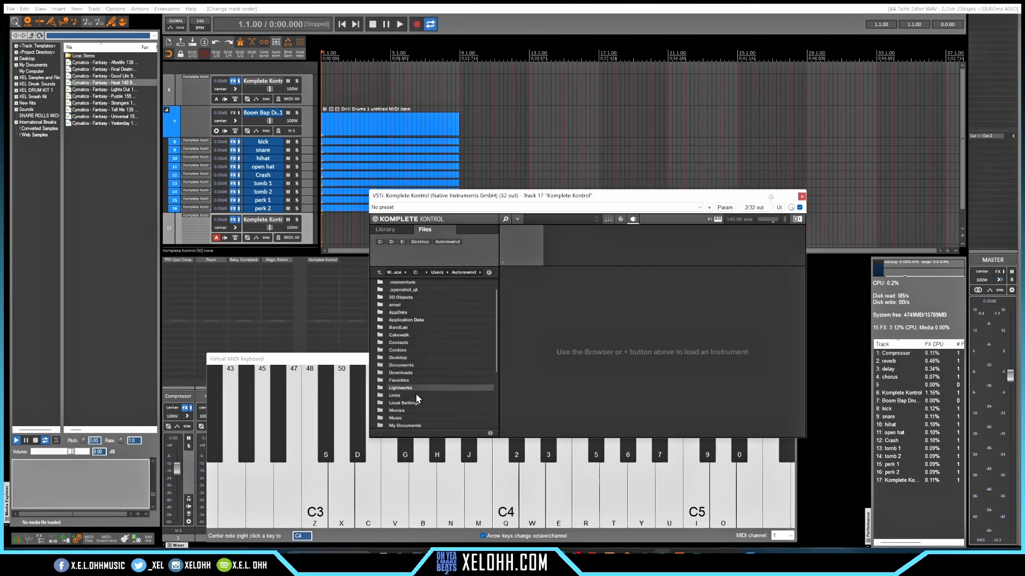
pyautogui.doubleClick(398, 418)
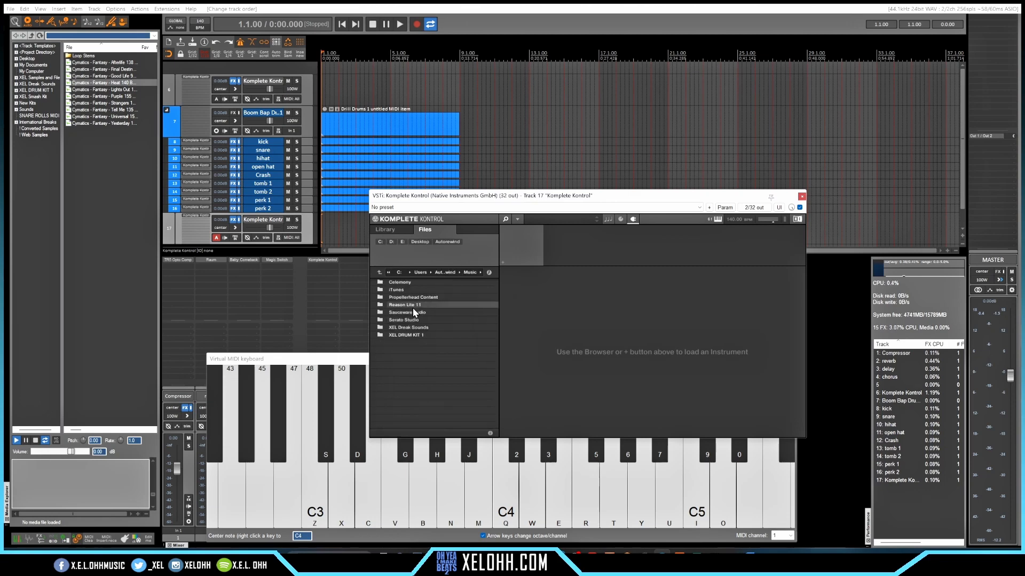
pyautogui.click(400, 328)
pyautogui.doubleClick(400, 328)
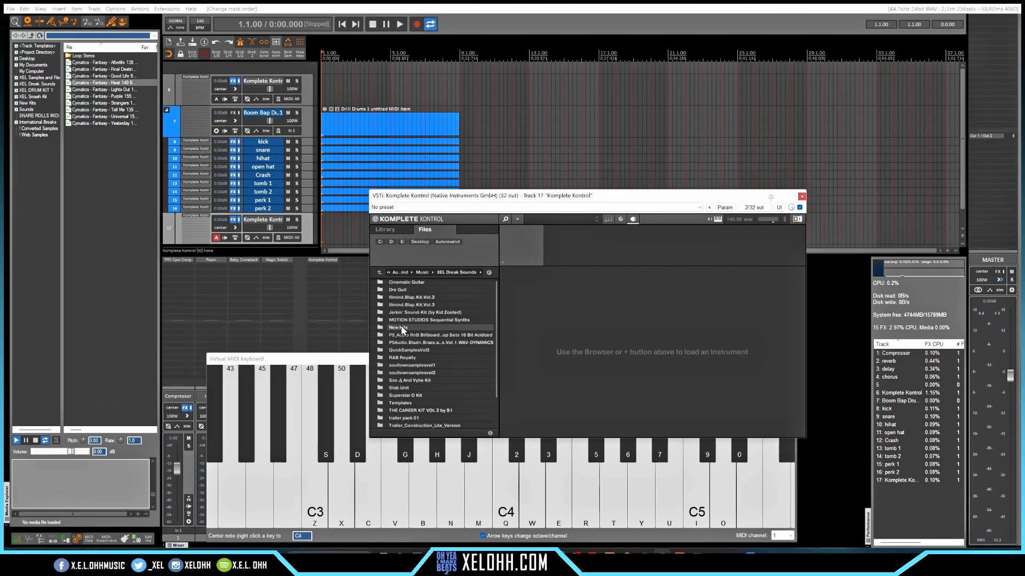
pyautogui.doubleClick(401, 326)
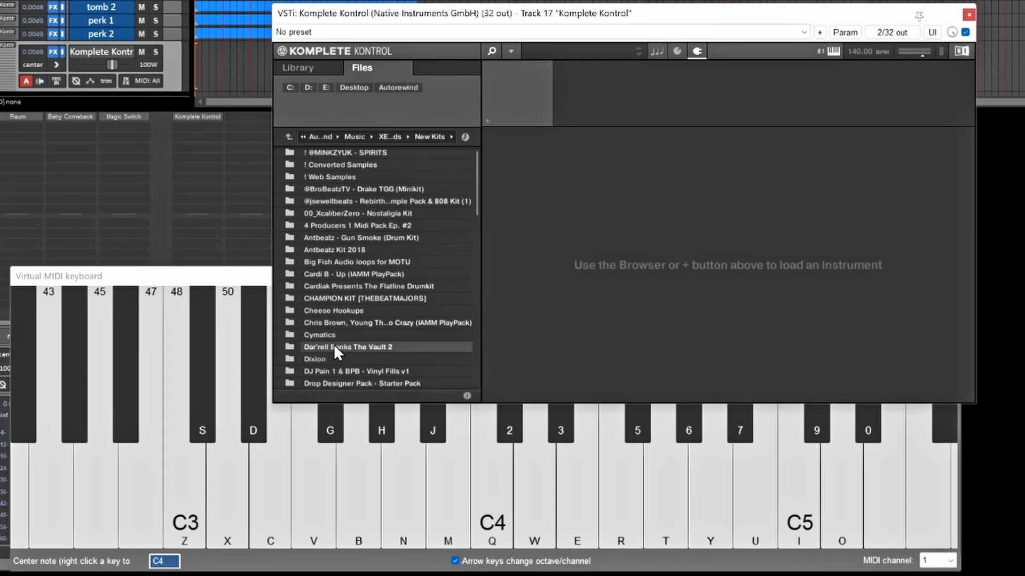
# Open the Cymatics folder and browse the one-shots in its Cymatics - Apex One Shots Vol 3 subfolder
pyautogui.doubleClick(338, 337)
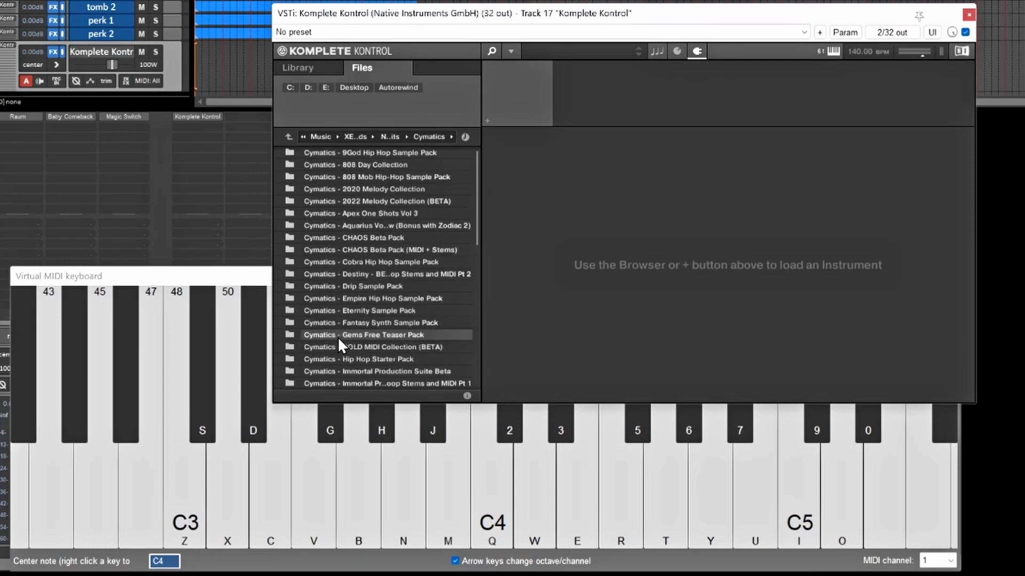
pyautogui.doubleClick(391, 213)
pyautogui.scroll(-4, 384, 227)
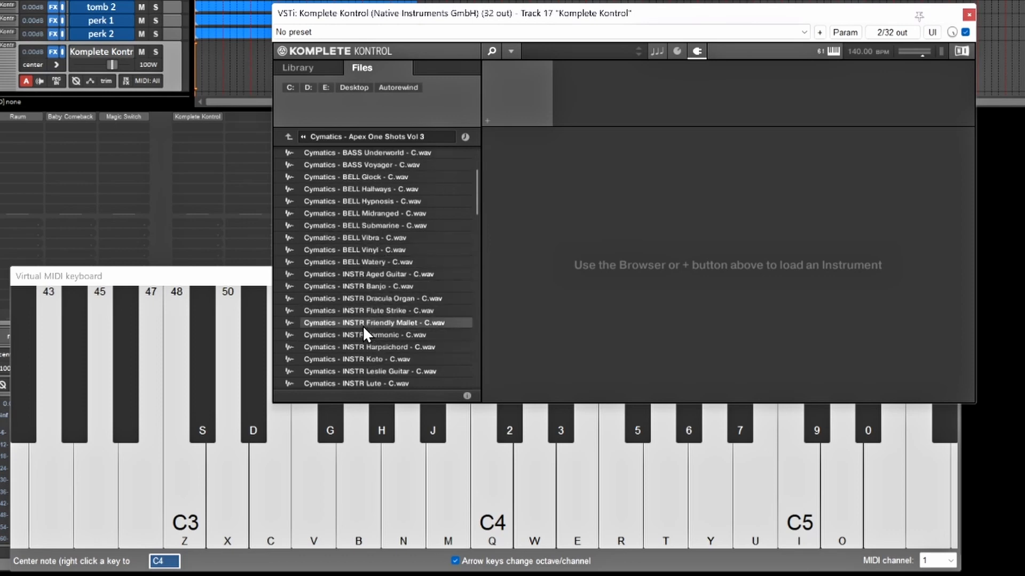
# Audition instrument one-shots from the Apex One Shots Vol 3 folder, including Koto and Leslie Guitar
pyautogui.click(363, 324)
pyautogui.scroll(-2, 380, 319)
pyautogui.click(382, 323)
pyautogui.scroll(-2, 375, 272)
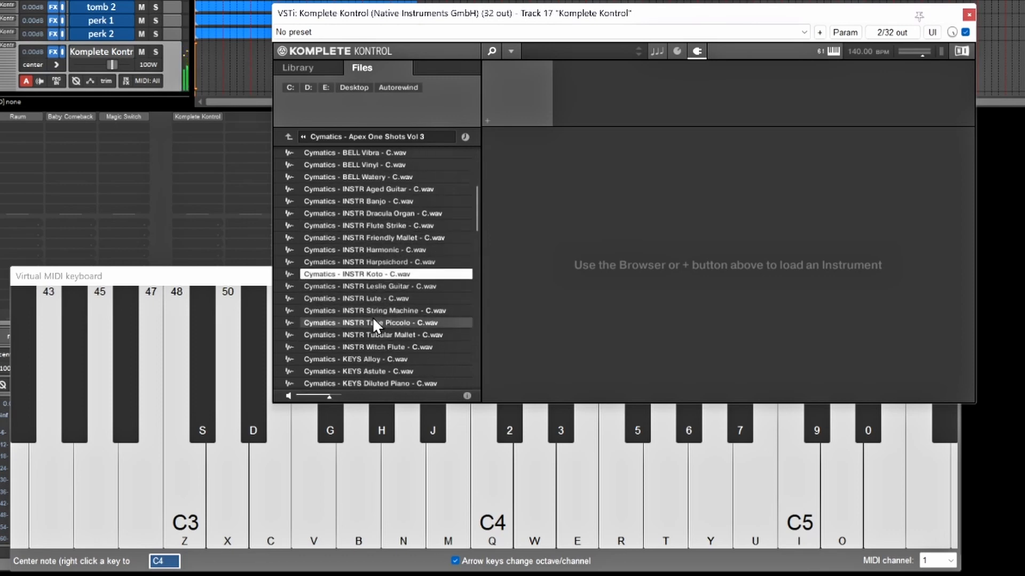
pyautogui.click(374, 288)
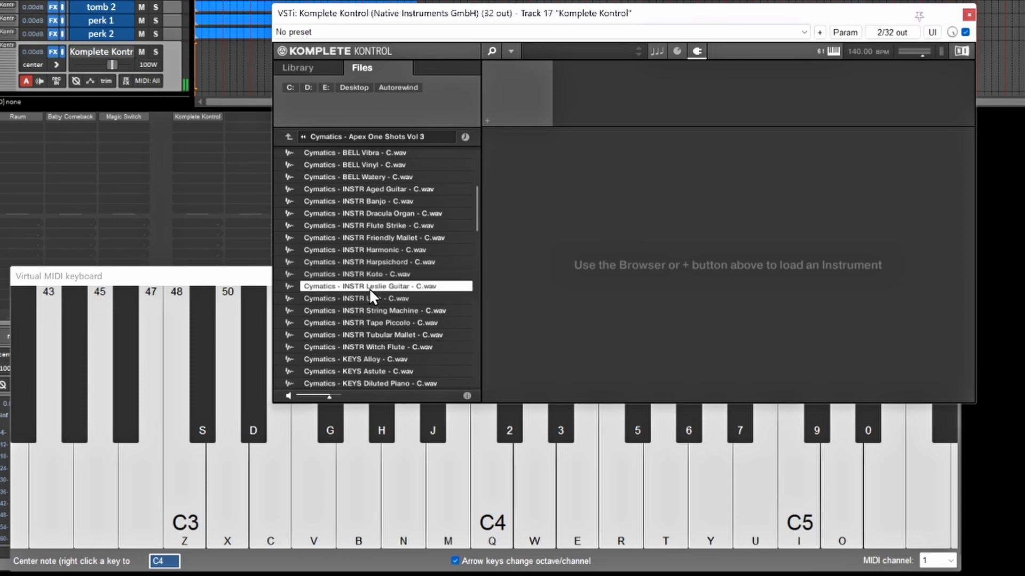
# Load Cymatics - INSTR Leslie Guitar - C.wav into a sampler and set its envelope type to ADSR
pyautogui.moveTo(369, 289); pyautogui.dragTo(664, 244)
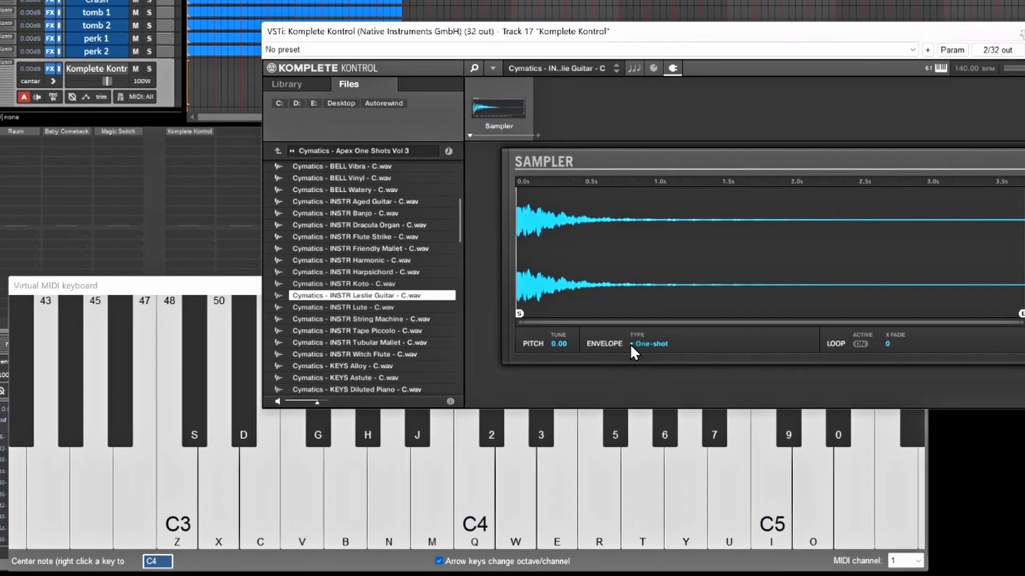
pyautogui.click(671, 337)
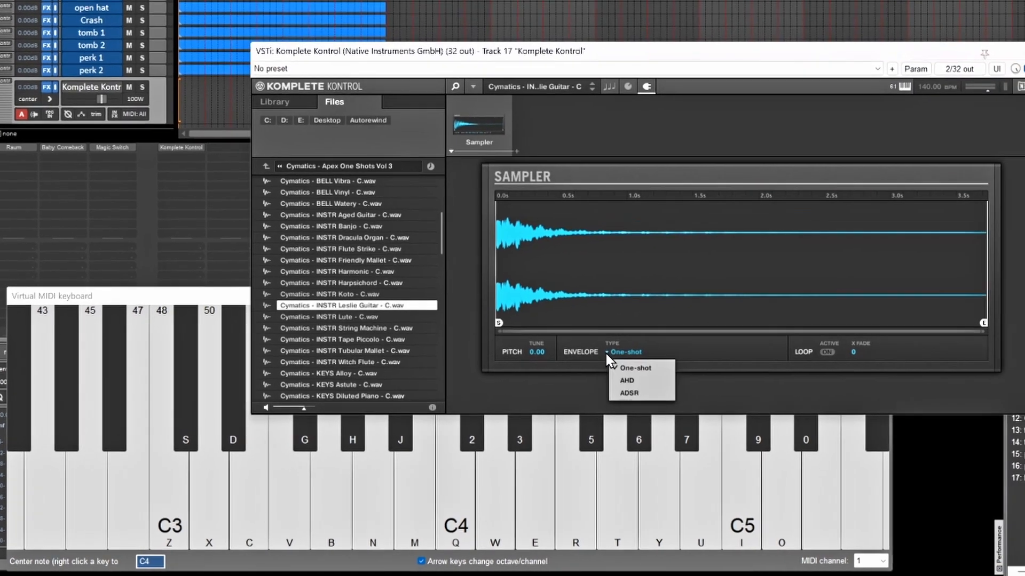
pyautogui.click(629, 394)
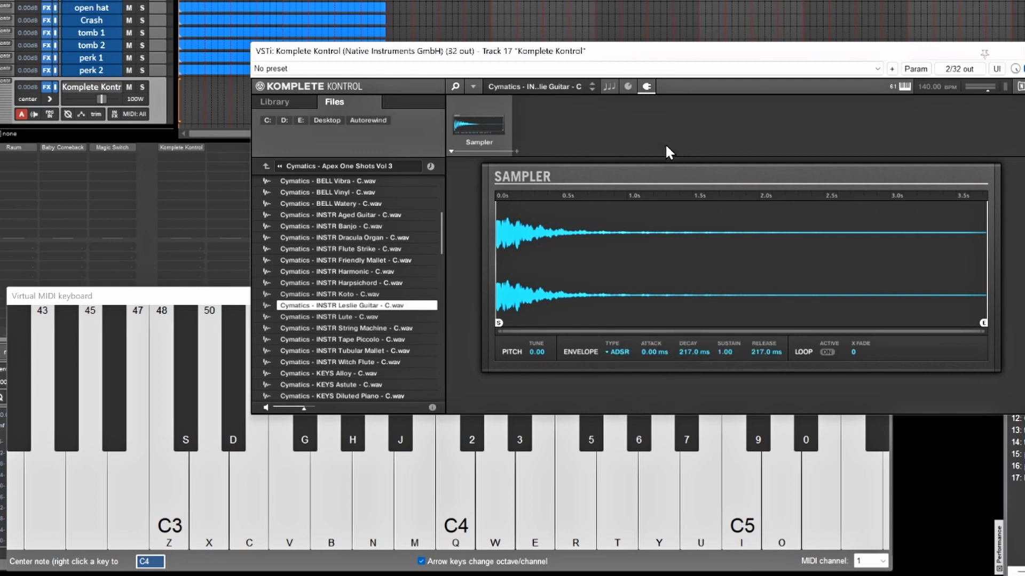
# Turn on the Scale engine with root note E and type Minor, and set the chord mode to Harmonizer
pyautogui.click(608, 87)
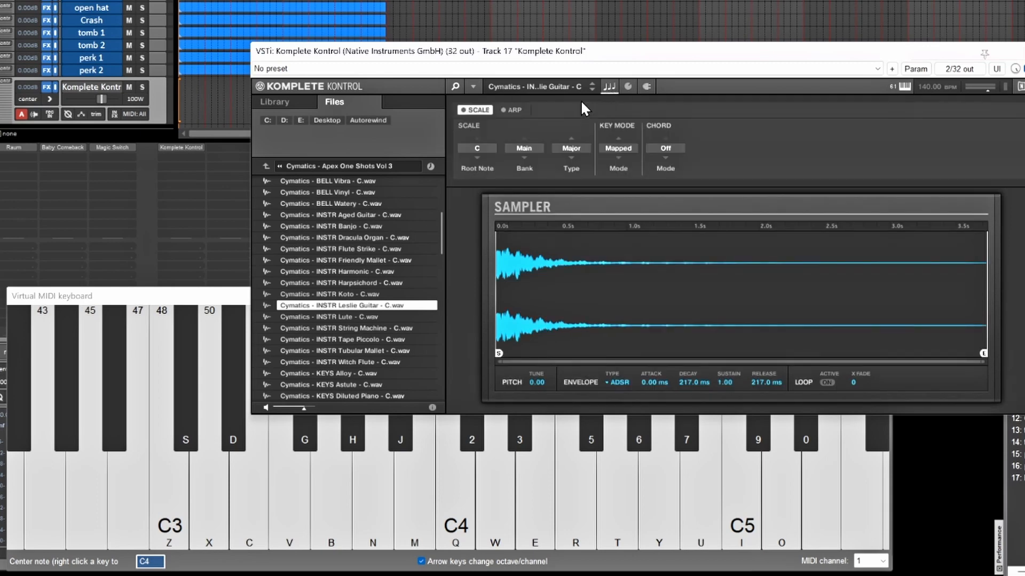
pyautogui.click(463, 110)
pyautogui.click(568, 147)
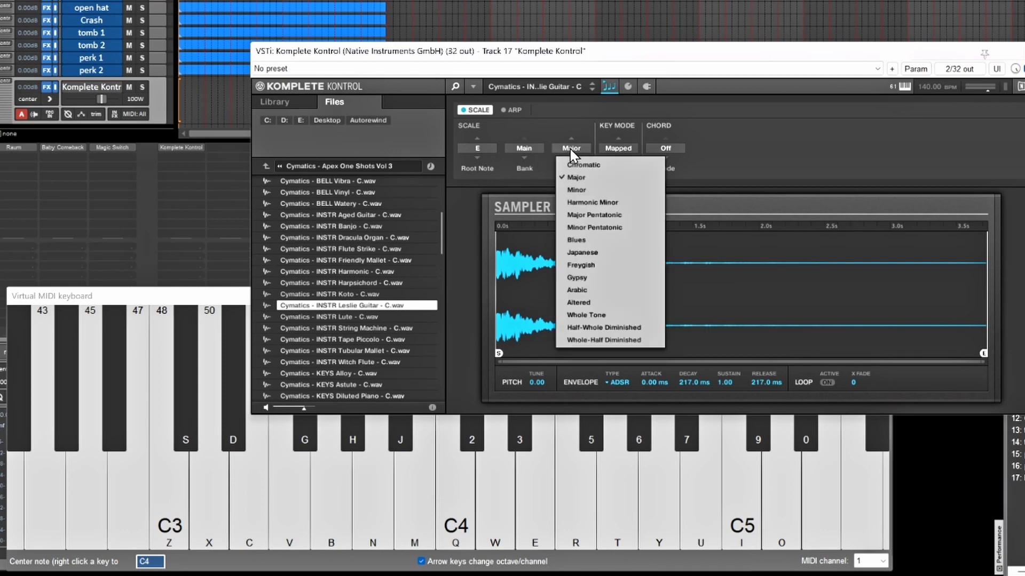
pyautogui.click(584, 191)
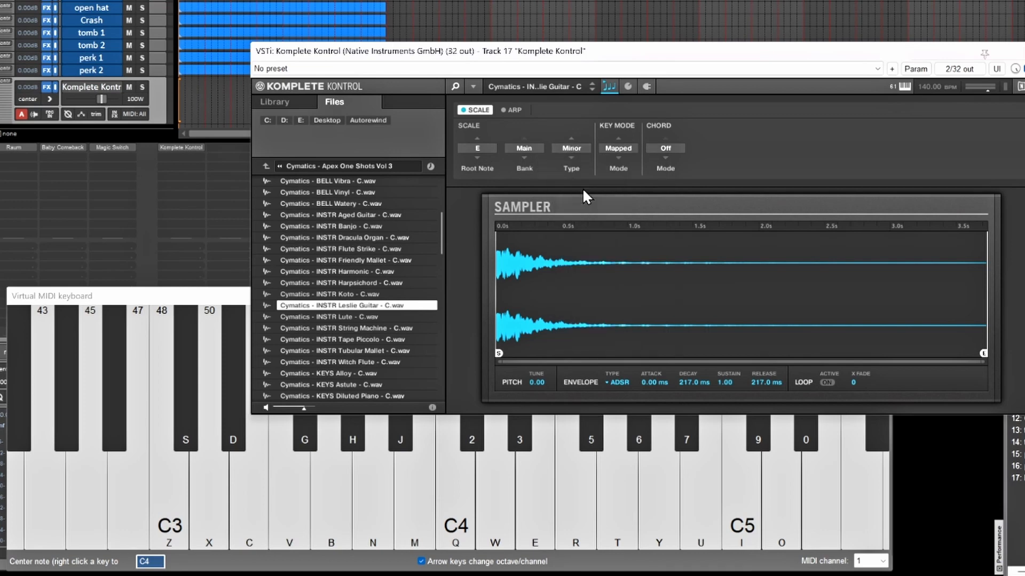
pyautogui.click(665, 149)
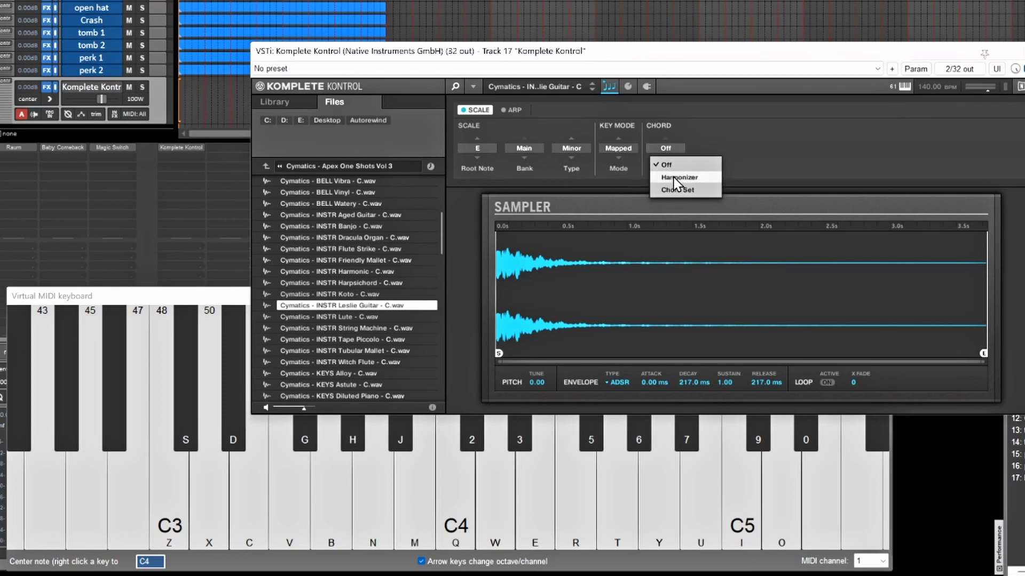
pyautogui.click(694, 177)
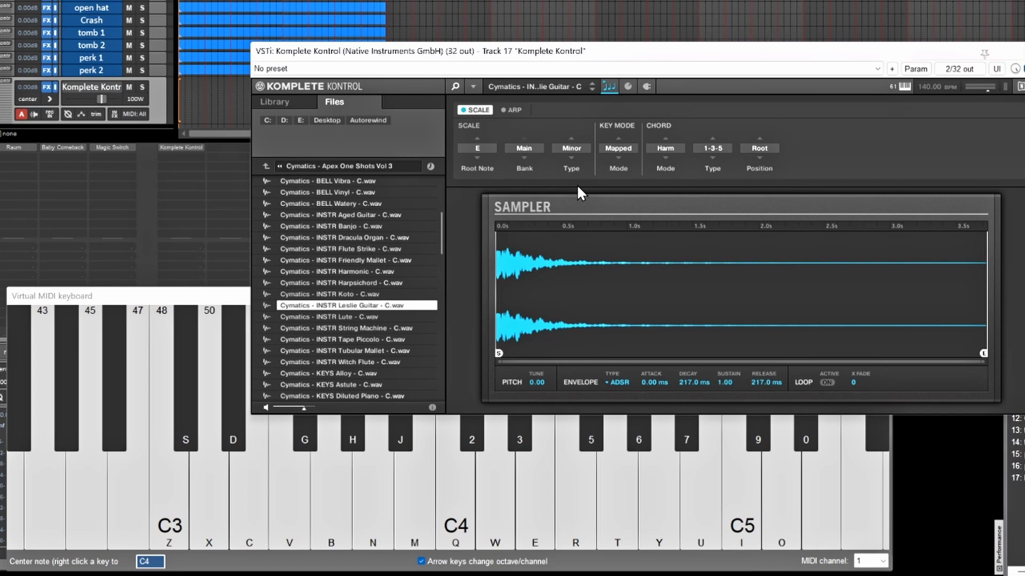
# Play E3, A3 and B3 on the virtual MIDI keyboard to hear the harmonized guitar chords
pyautogui.click(172, 295)
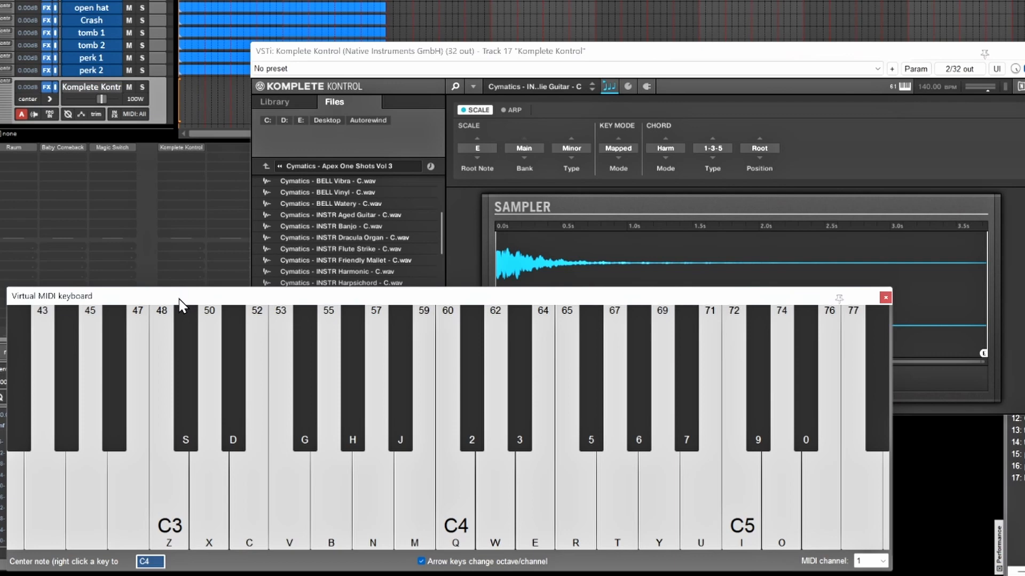
pyautogui.press('c')
pyautogui.press('c')
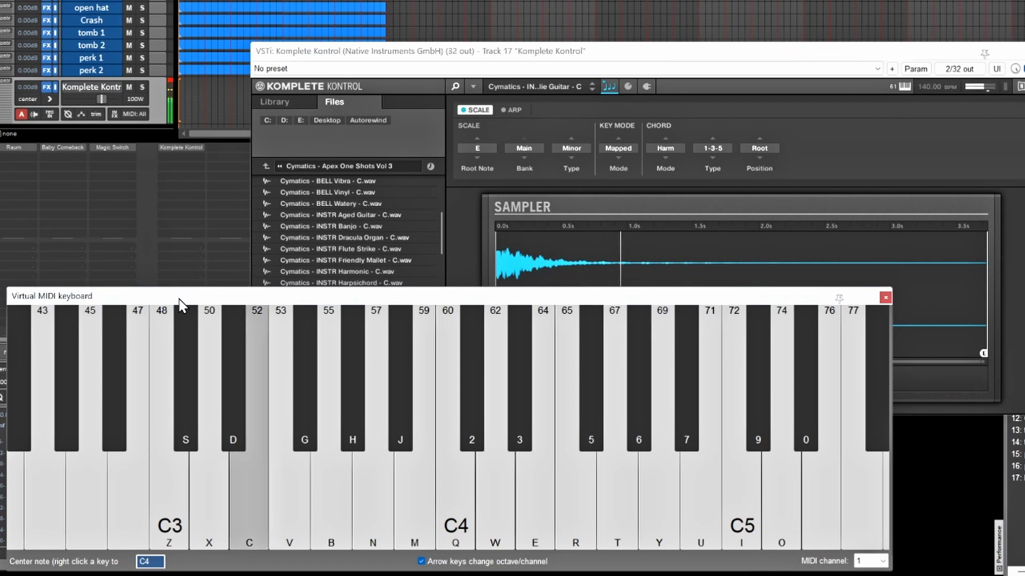
pyautogui.press('n')
pyautogui.press('m')
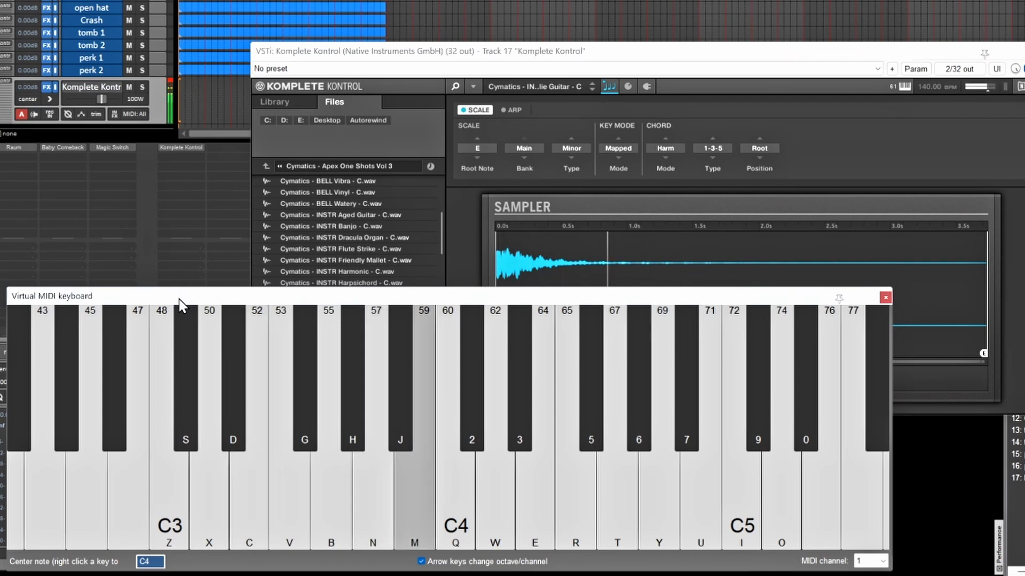
pyautogui.press('c')
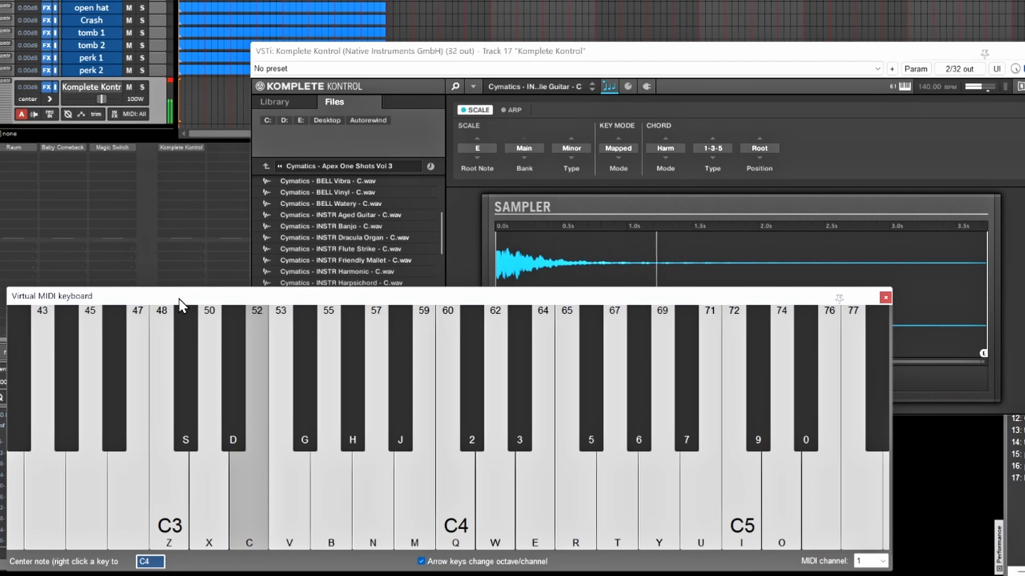
pyautogui.press('n')
pyautogui.press('m')
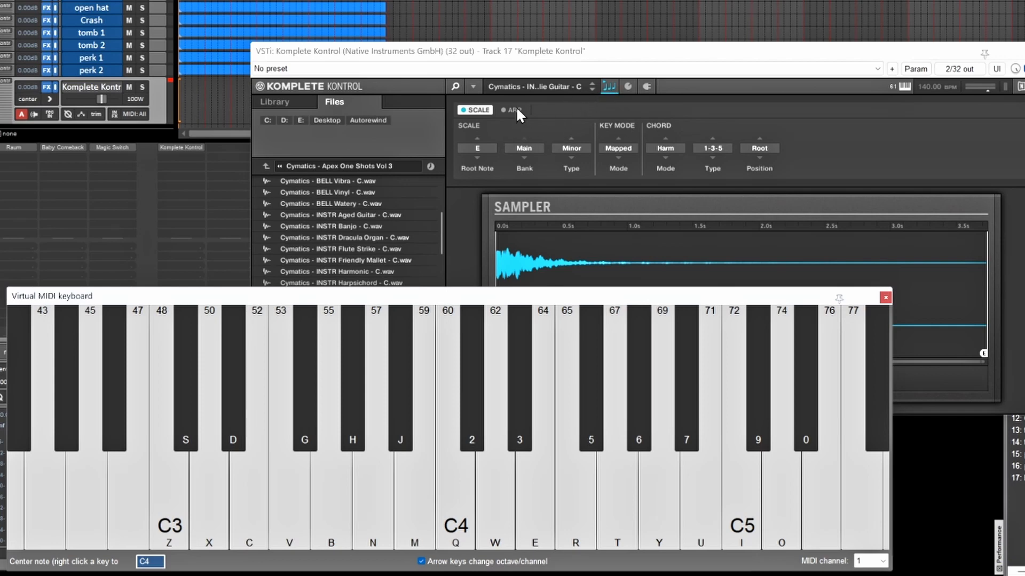
# Turn off the Scale engine and close the track's Komplete Kontrol window
pyautogui.click(466, 111)
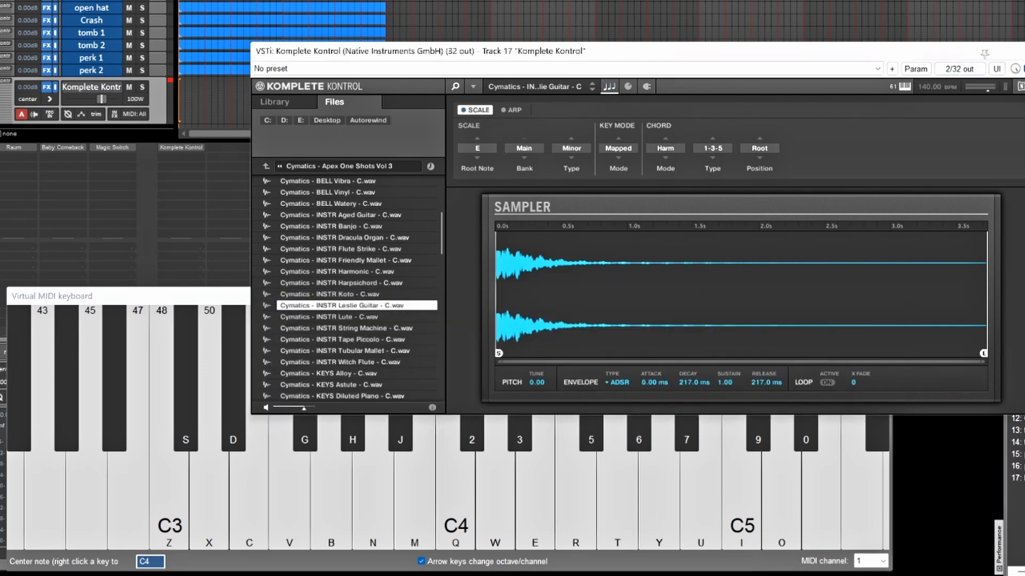
pyautogui.click(1023, 52)
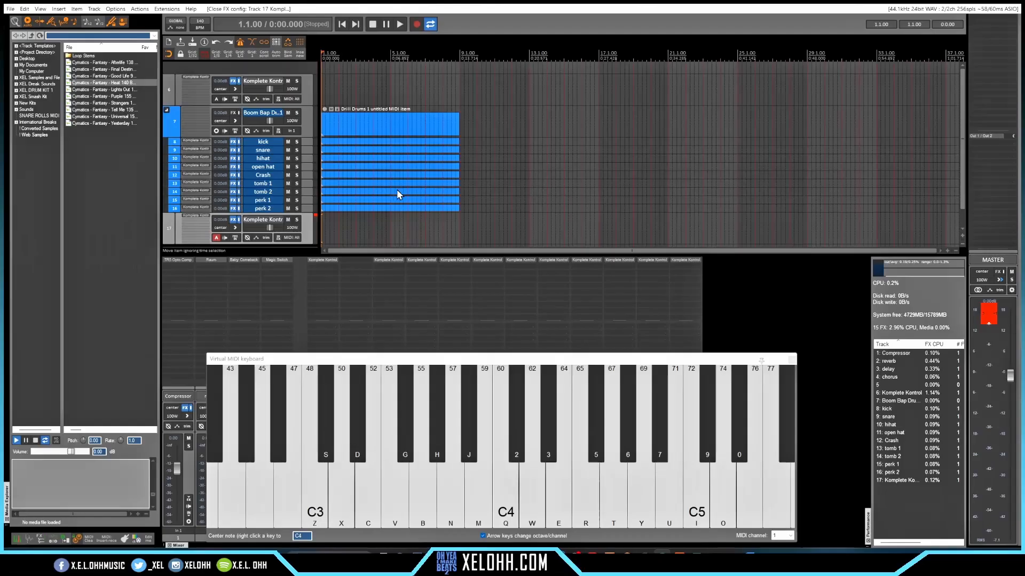
# Add Komplete Kontrol to track 17's input FX chain and place its window above the virtual MIDI keyboard
pyautogui.scroll(-2, 150, 89)
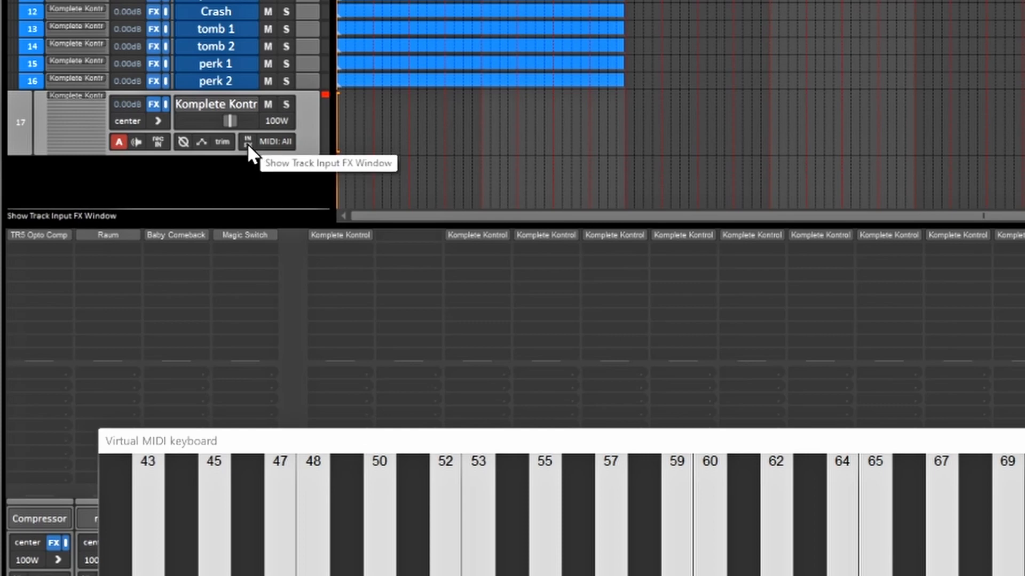
pyautogui.rightClick(118, 142)
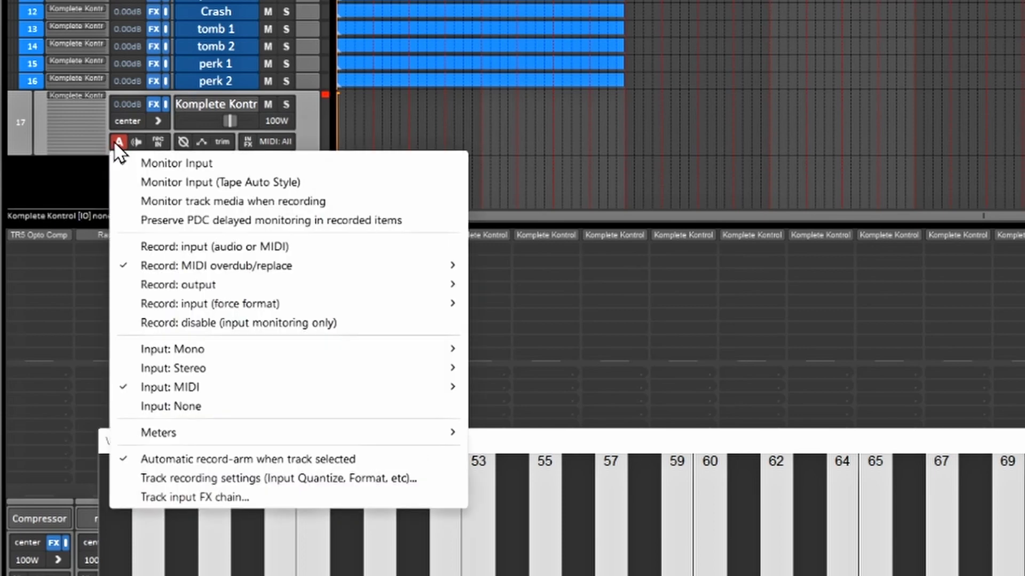
pyautogui.click(206, 497)
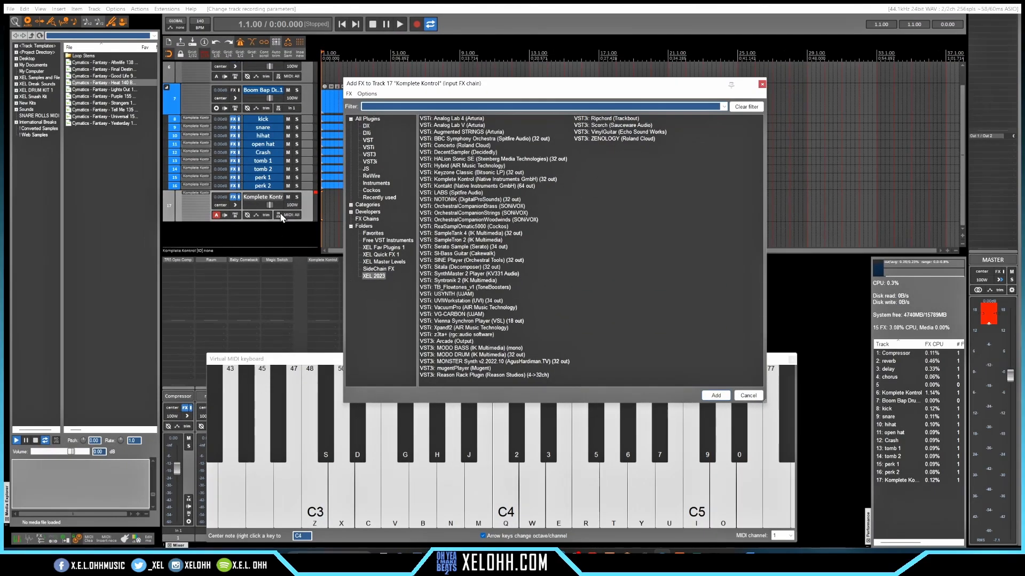
pyautogui.click(458, 179)
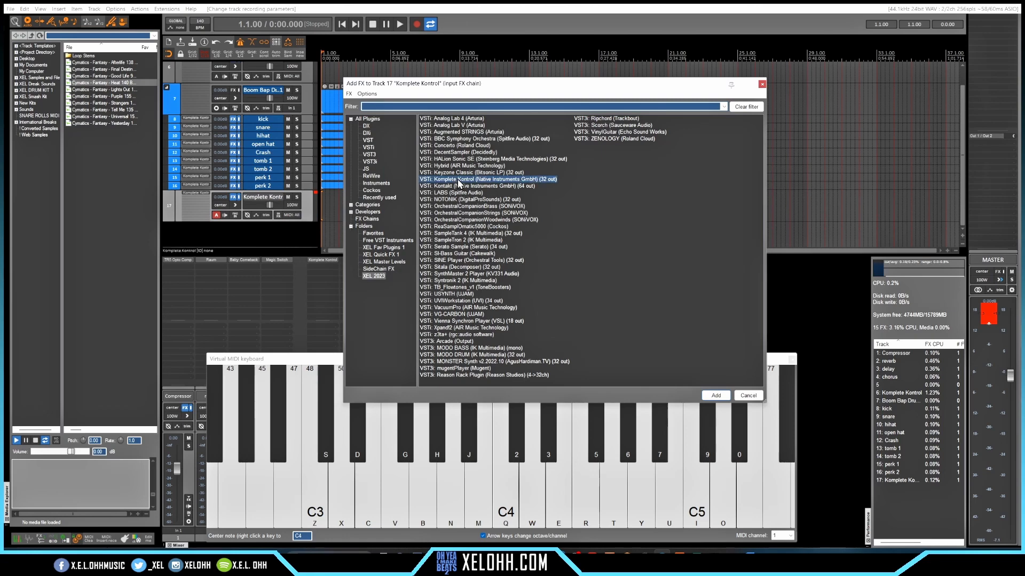
pyautogui.click(716, 395)
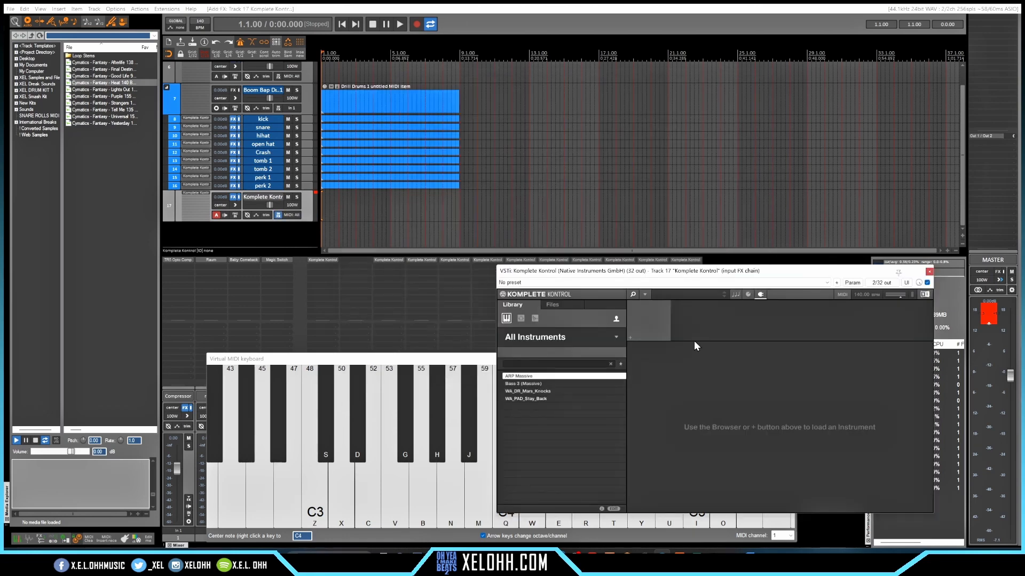
pyautogui.moveTo(671, 276); pyautogui.dragTo(518, 199)
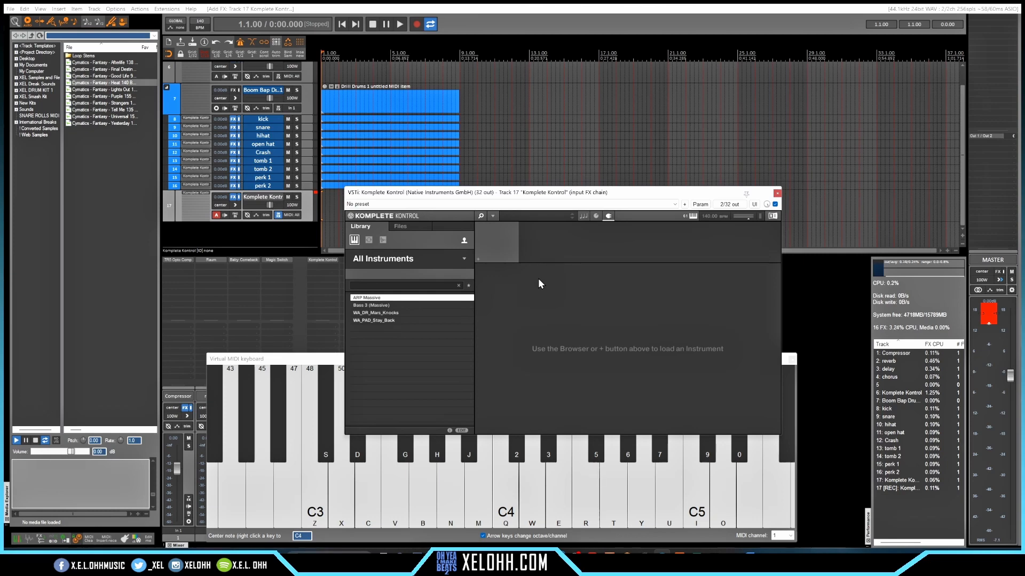
# Replace the Komplete Kontrol instrument in track 17's regular FX chain with Xpand!2
pyautogui.click(195, 195)
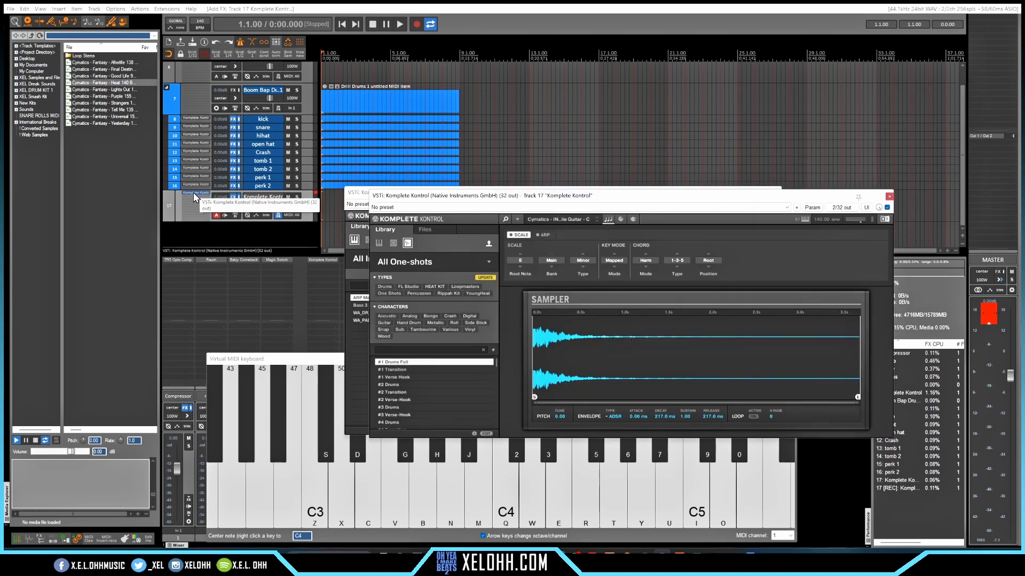
pyautogui.rightClick(194, 195)
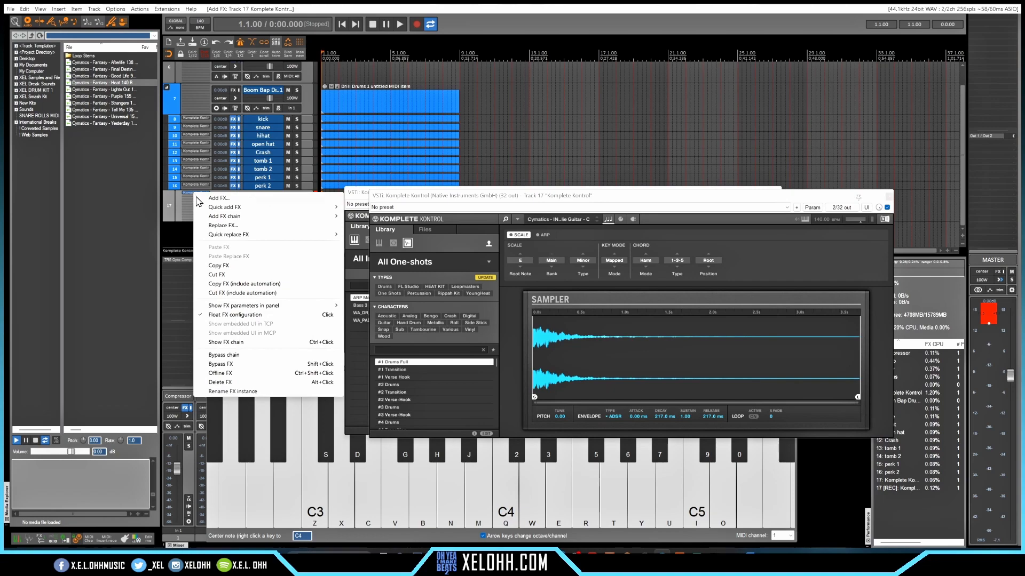
pyautogui.click(227, 225)
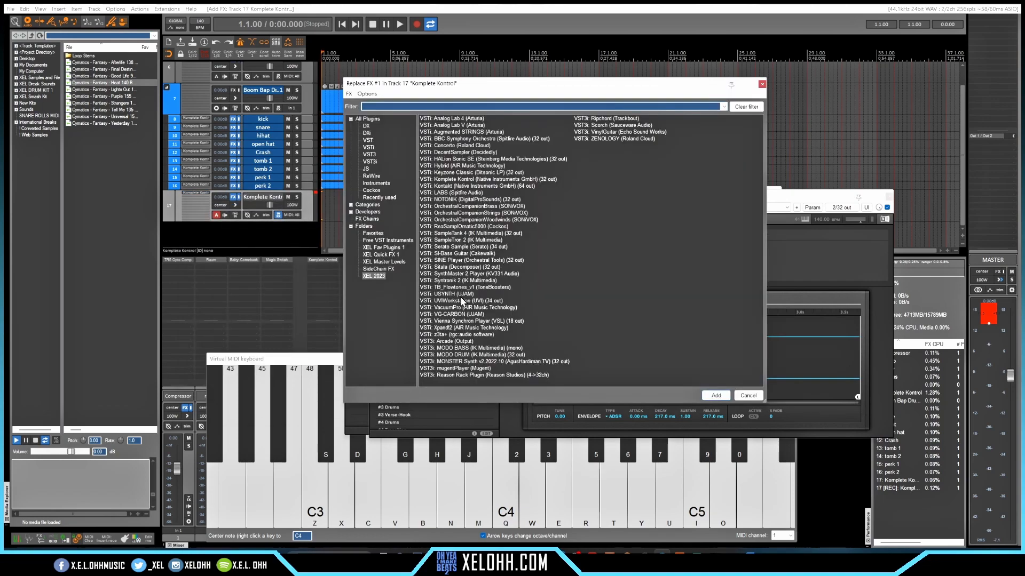
pyautogui.click(450, 328)
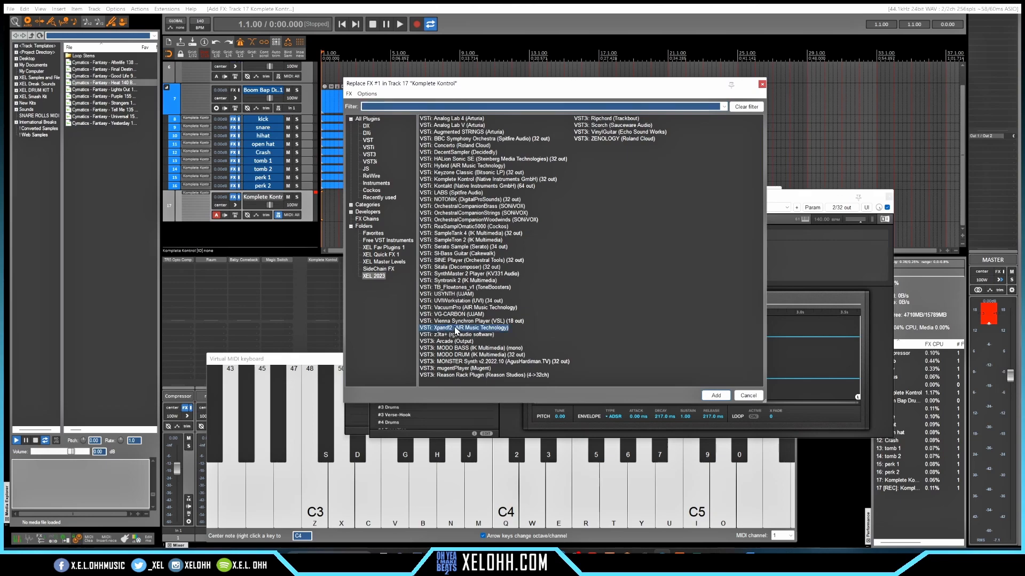
pyautogui.click(716, 398)
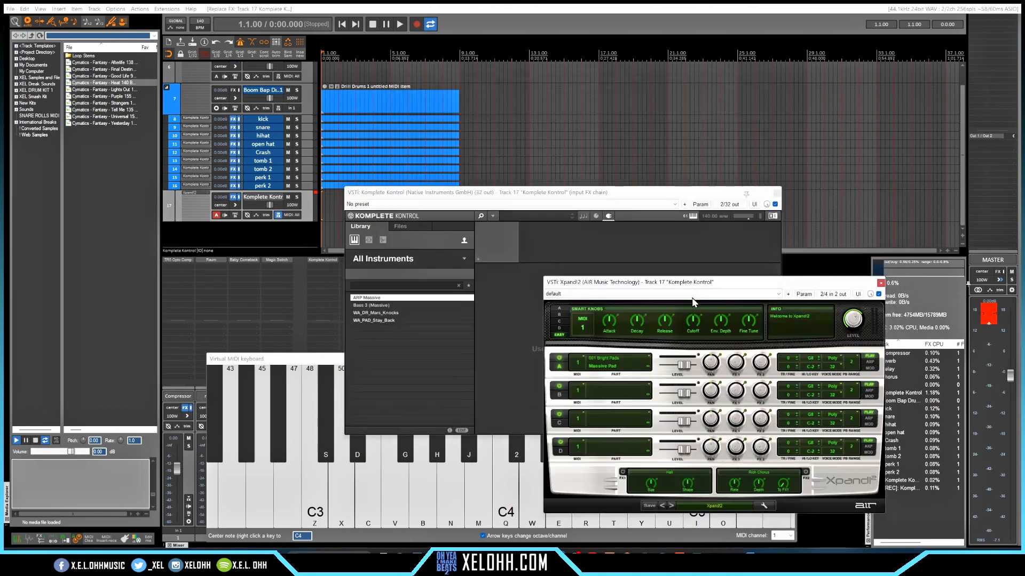
# Reposition the Xpand!2 window and load its 05 Piano + Ooh Choir preset
pyautogui.moveTo(607, 75); pyautogui.dragTo(606, 93)
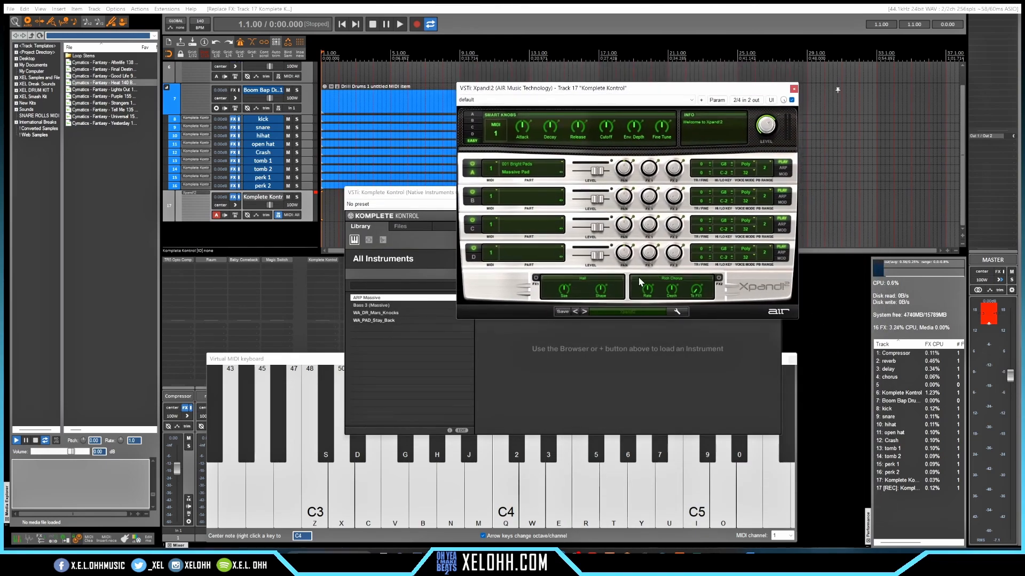
pyautogui.click(620, 313)
pyautogui.moveTo(619, 357)
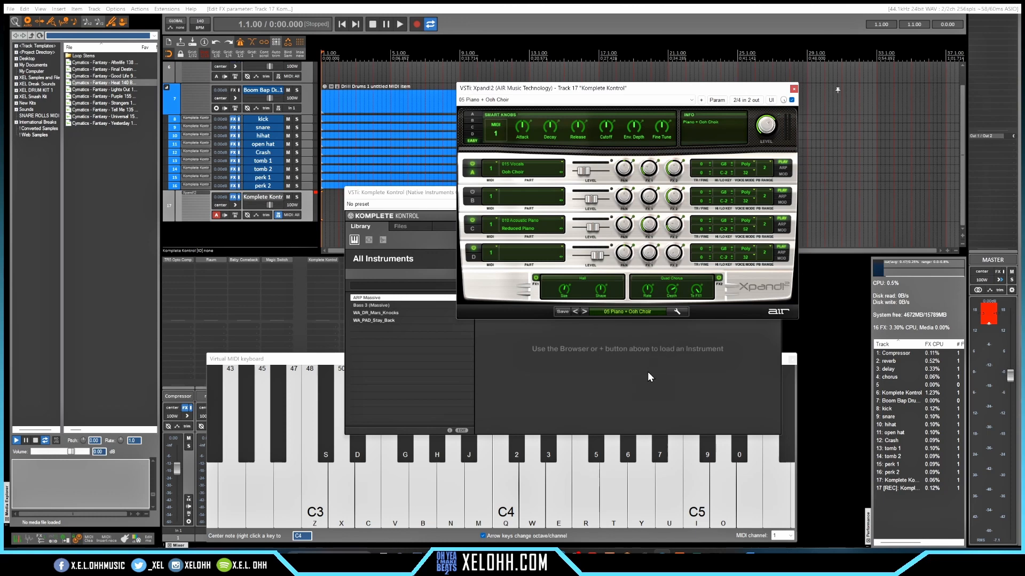
# Play test notes between E3 and C4 on the virtual MIDI keyboard to hear the Xpand!2 preset
pyautogui.press('v')
pyautogui.press('v')
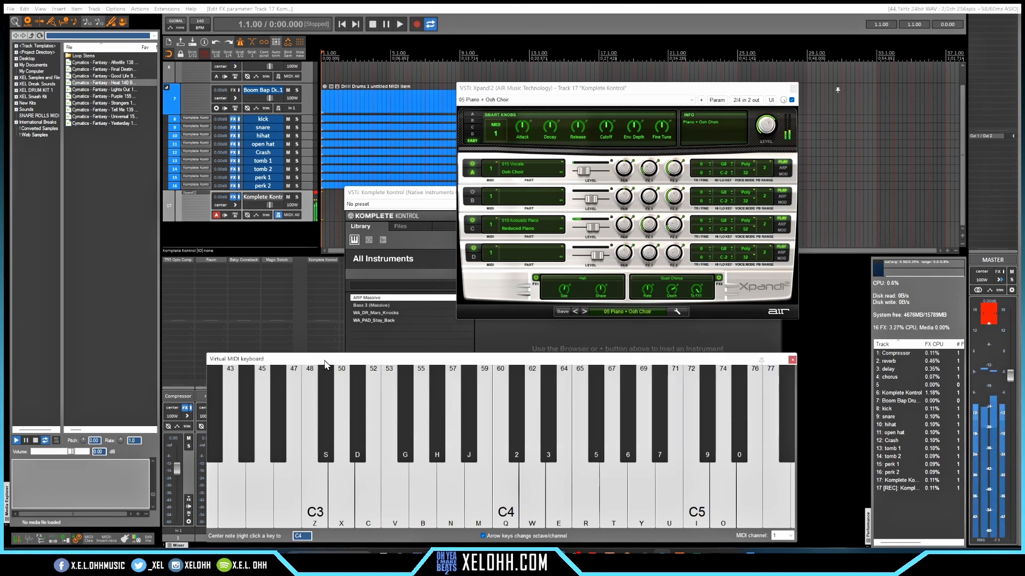
pyautogui.press('n')
pyautogui.press('m')
pyautogui.press('q')
pyautogui.press('m')
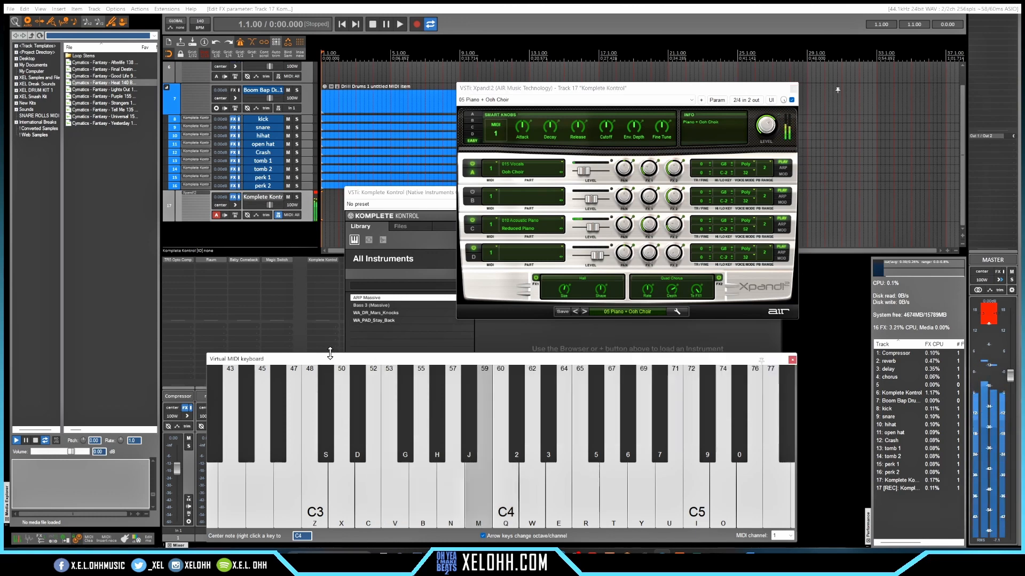
pyautogui.press('n')
pyautogui.press('c')
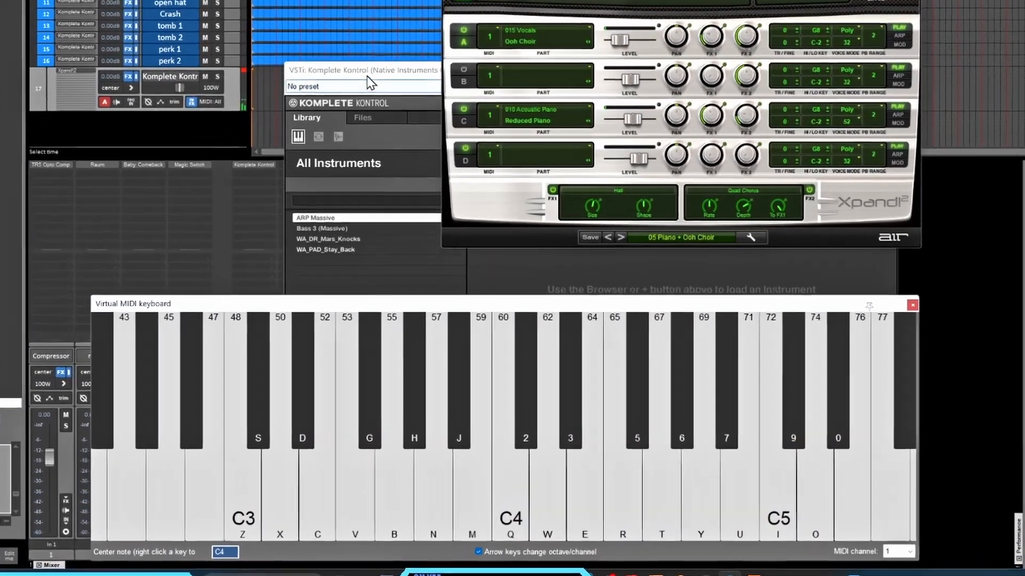
# Enable the scale engine in the input-FX Komplete Kontrol with root note E, type Minor and chord mode Harm
pyautogui.click(385, 123)
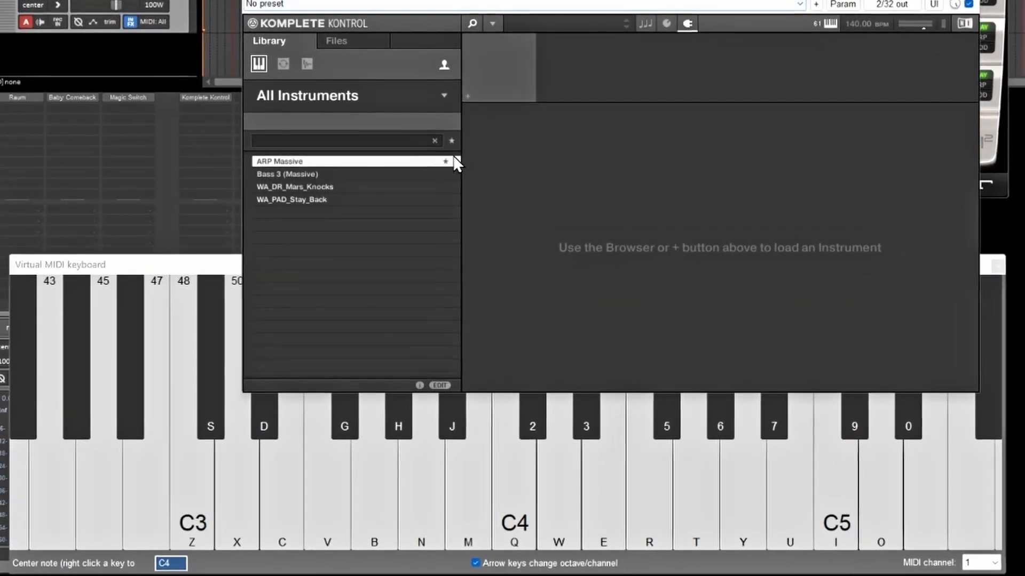
pyautogui.click(647, 23)
pyautogui.click(481, 48)
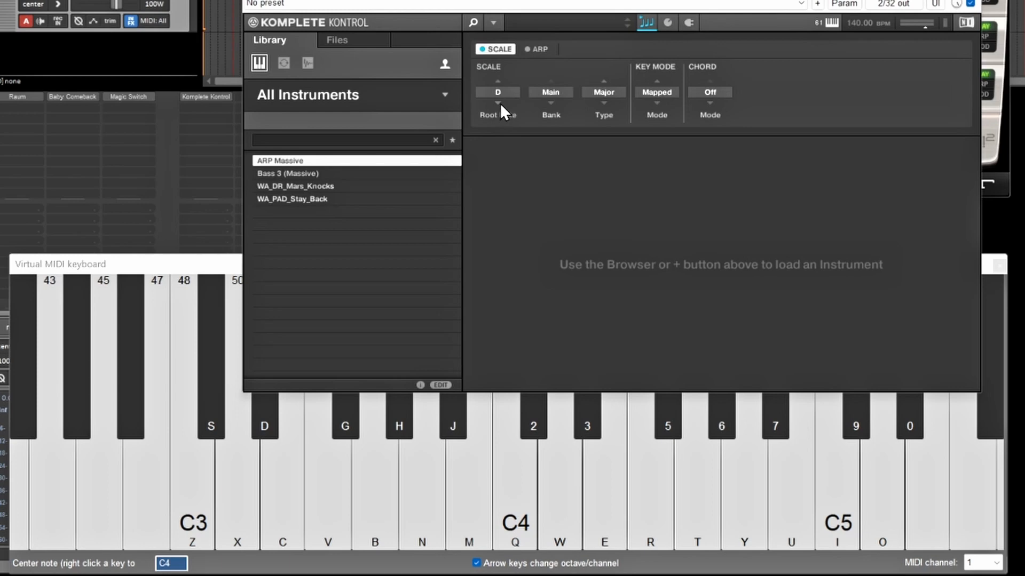
pyautogui.scroll(1, 501, 103)
pyautogui.click(712, 93)
pyautogui.click(719, 123)
# Play single keys between E3 and B3 on the virtual MIDI keyboard to hear the harmonized E minor chords through Xpand!2
pyautogui.click(216, 266)
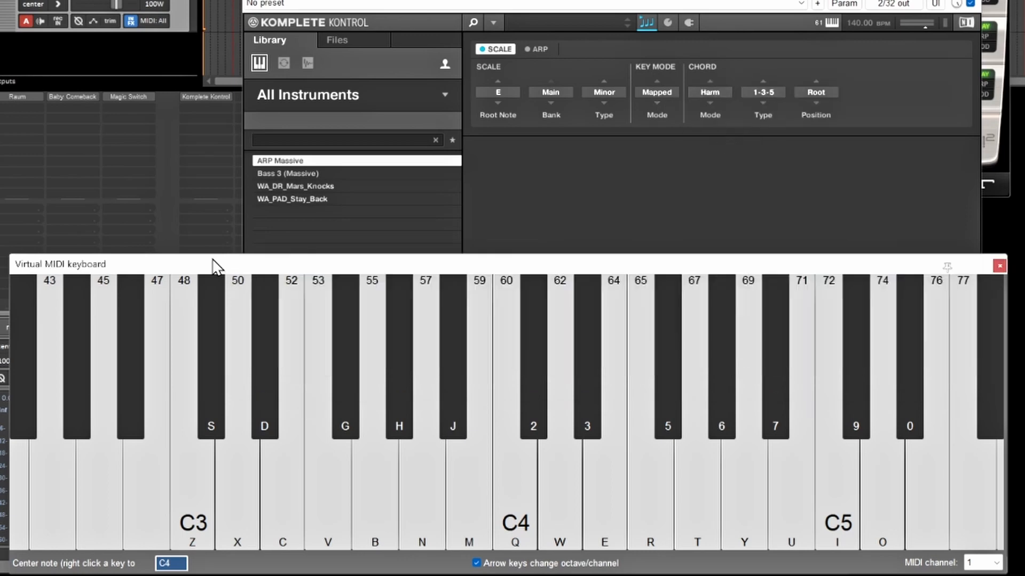
pyautogui.press('c')
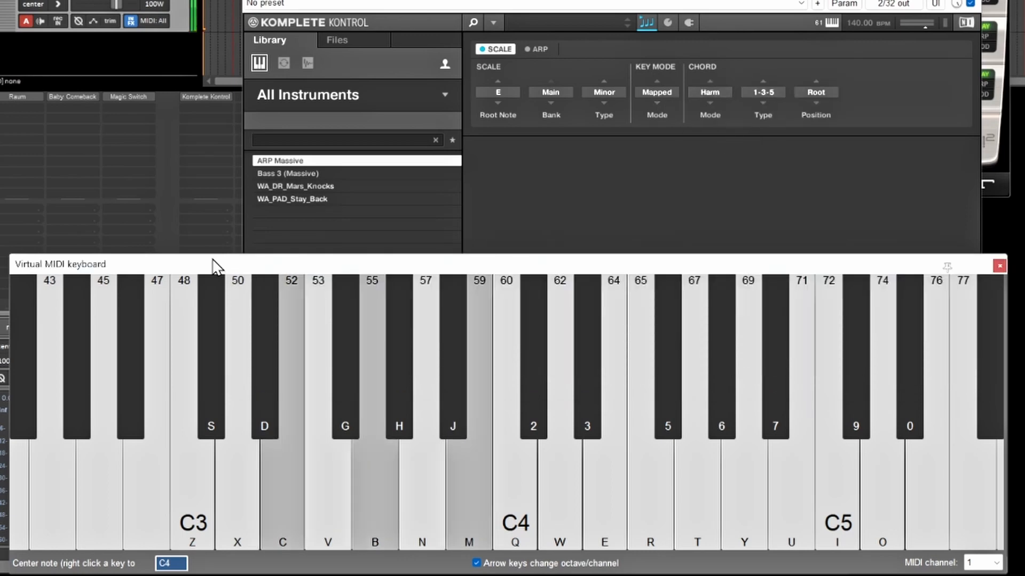
pyautogui.press('b')
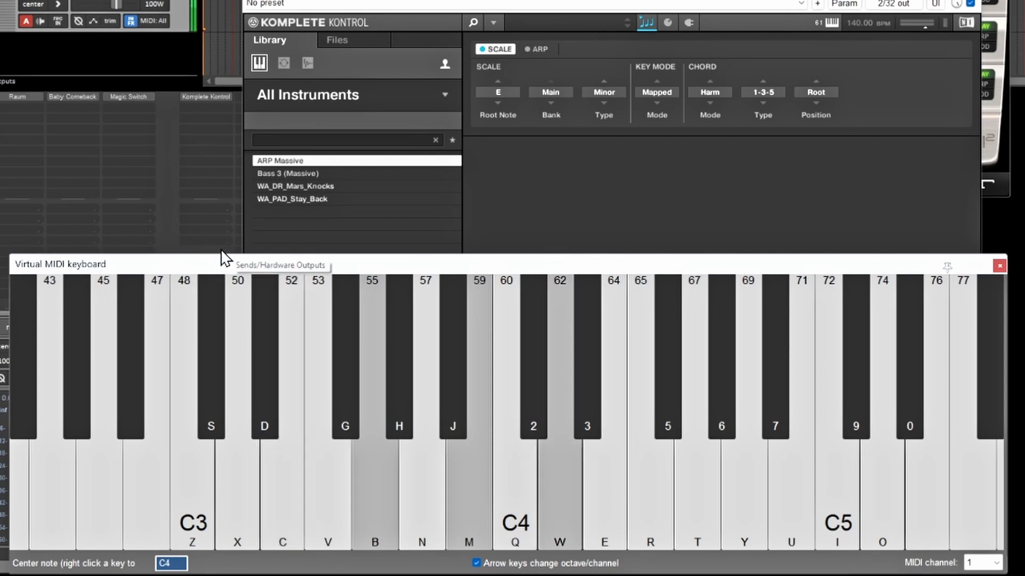
pyautogui.press('m')
pyautogui.press('n')
pyautogui.press('b')
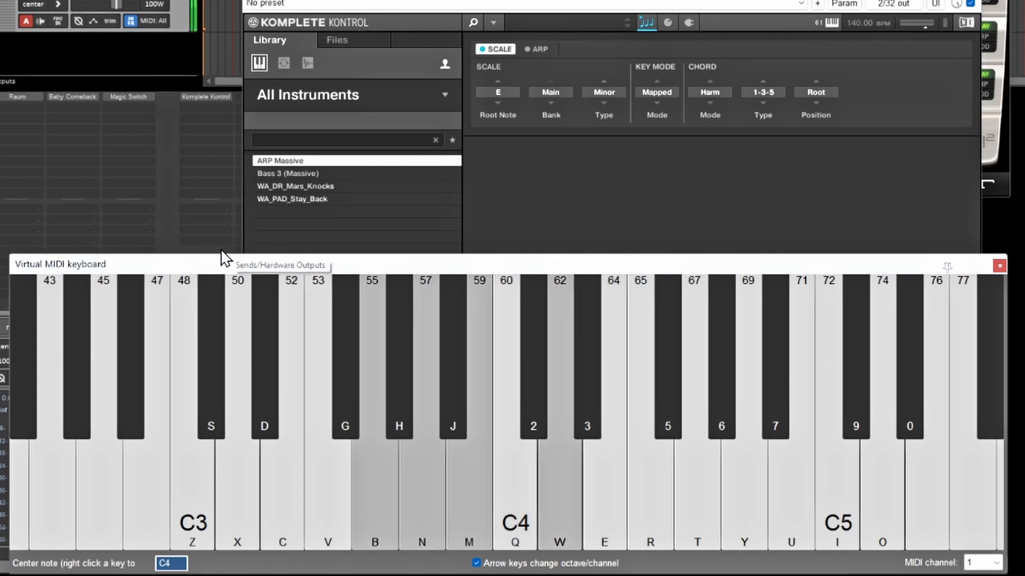
pyautogui.press('c')
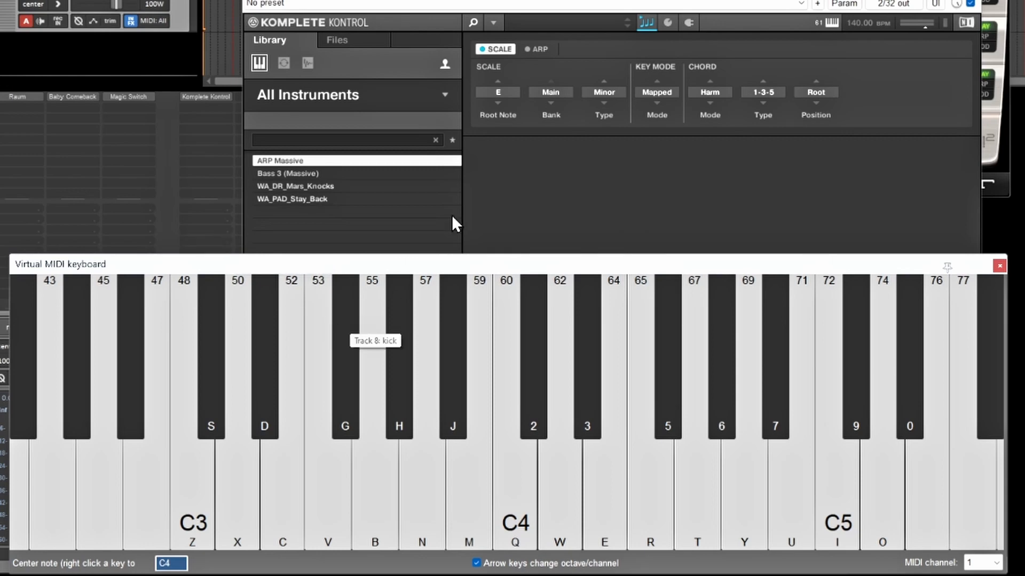
# Turn on Komplete Kontrol's arpeggiator and set its type to Up-Down
pyautogui.click(534, 43)
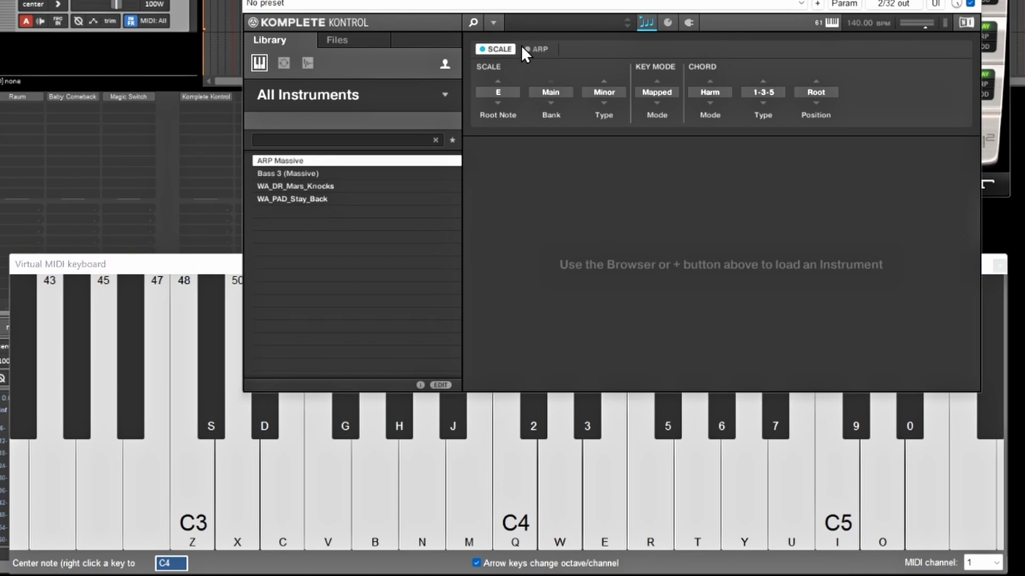
pyautogui.click(539, 50)
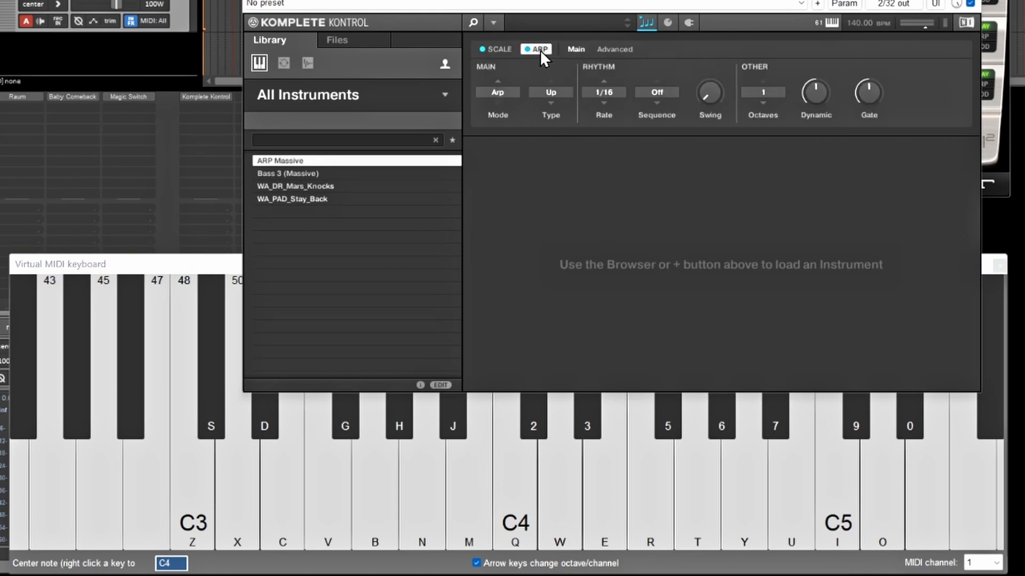
pyautogui.click(555, 94)
pyautogui.click(575, 133)
# Play test notes from E3 upward on the virtual MIDI keyboard to hear the Up-Down arpeggio
pyautogui.click(213, 265)
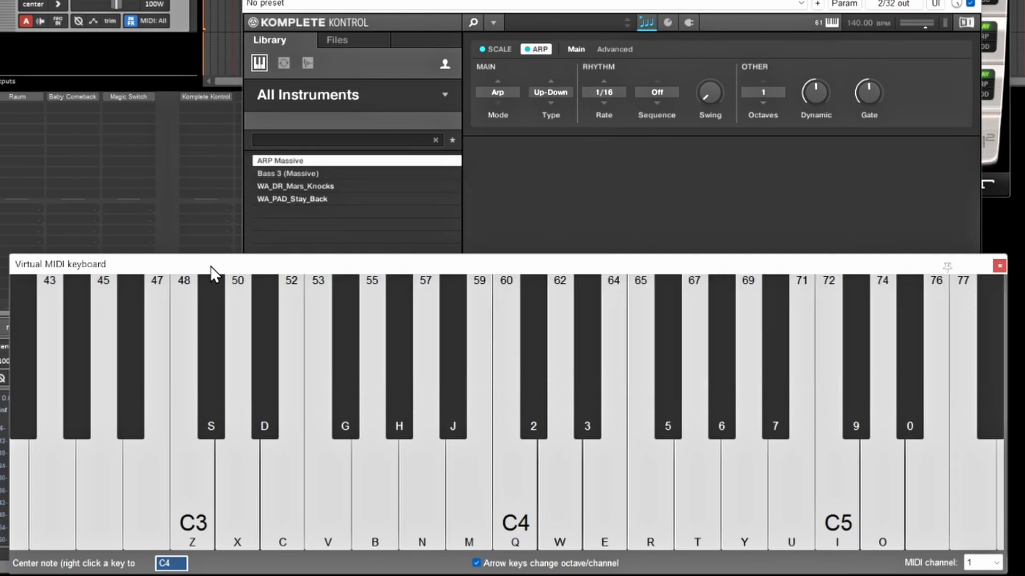
pyautogui.press('c')
pyautogui.press('m')
pyautogui.press('m')
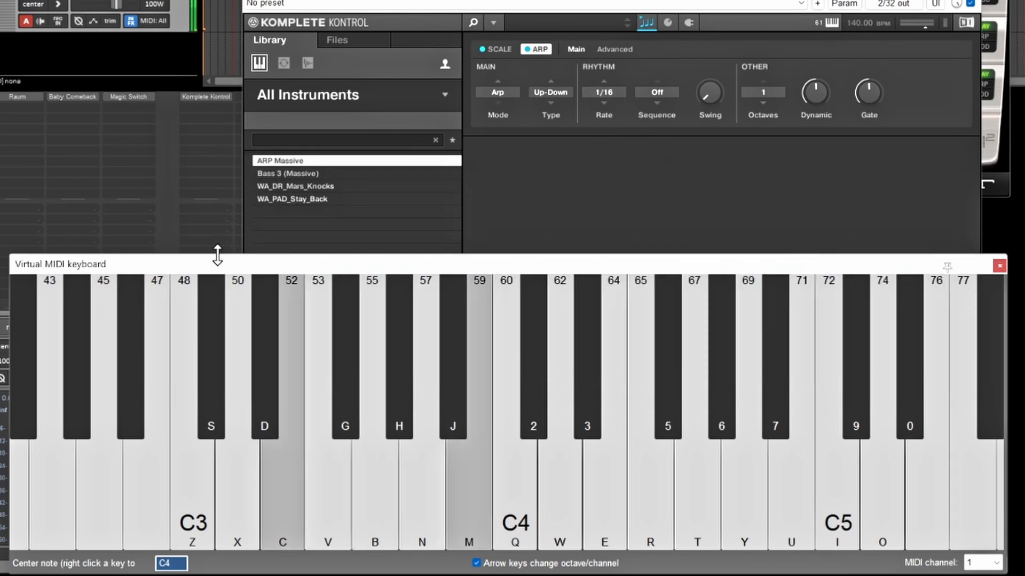
pyautogui.press('b')
pyautogui.press('m')
pyautogui.press('b')
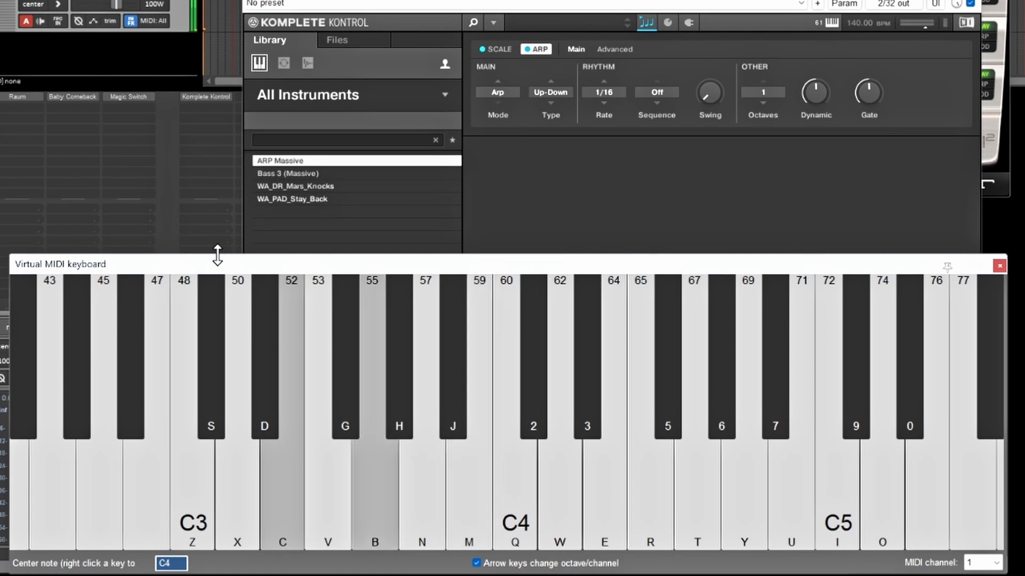
pyautogui.press('m')
pyautogui.press('b')
pyautogui.press('w')
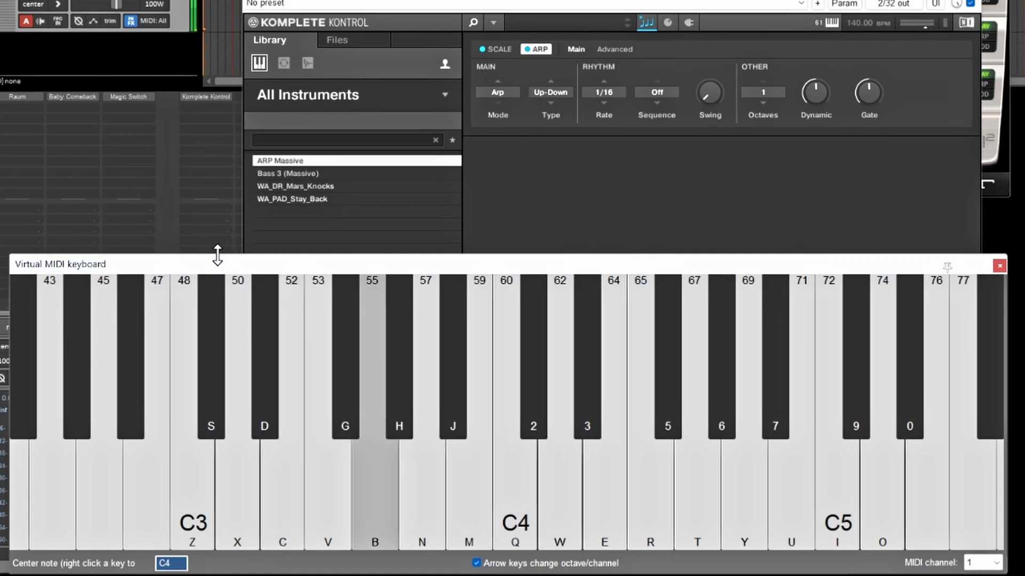
pyautogui.press('m')
pyautogui.press('w')
pyautogui.press('w')
pyautogui.press('m')
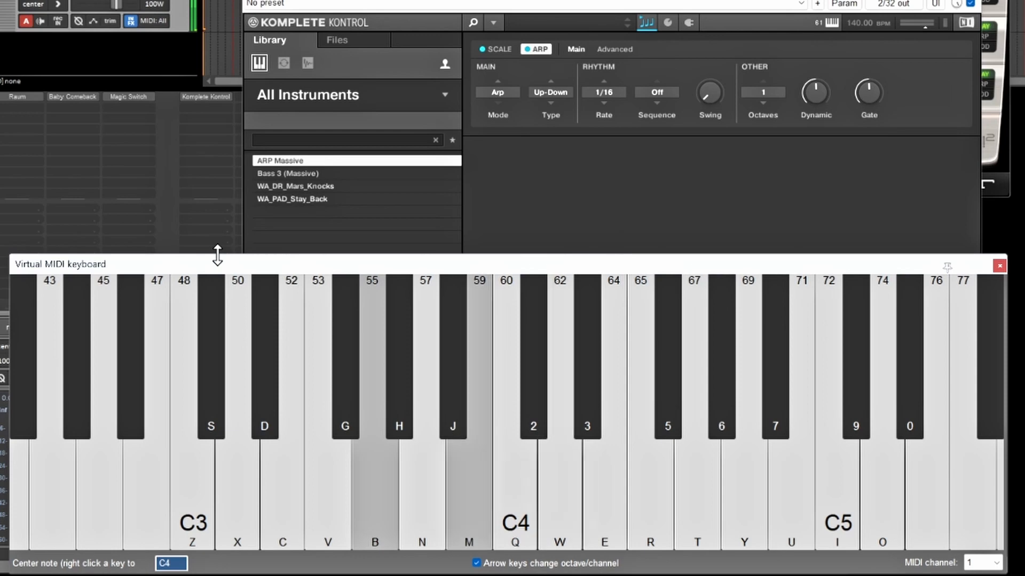
pyautogui.press('w')
pyautogui.press('w')
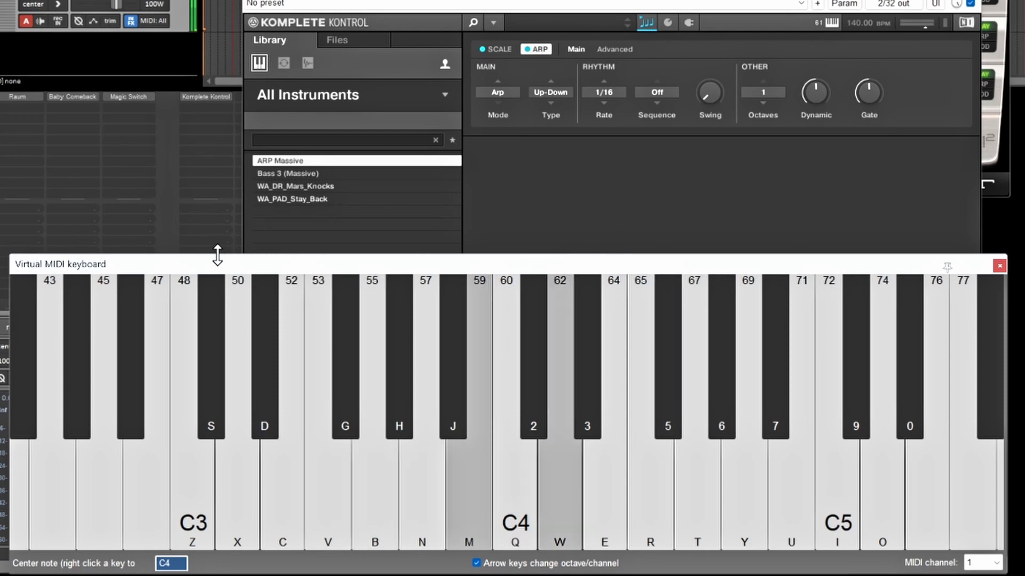
pyautogui.press('5')
pyautogui.press('w')
pyautogui.press('q')
pyautogui.press('e')
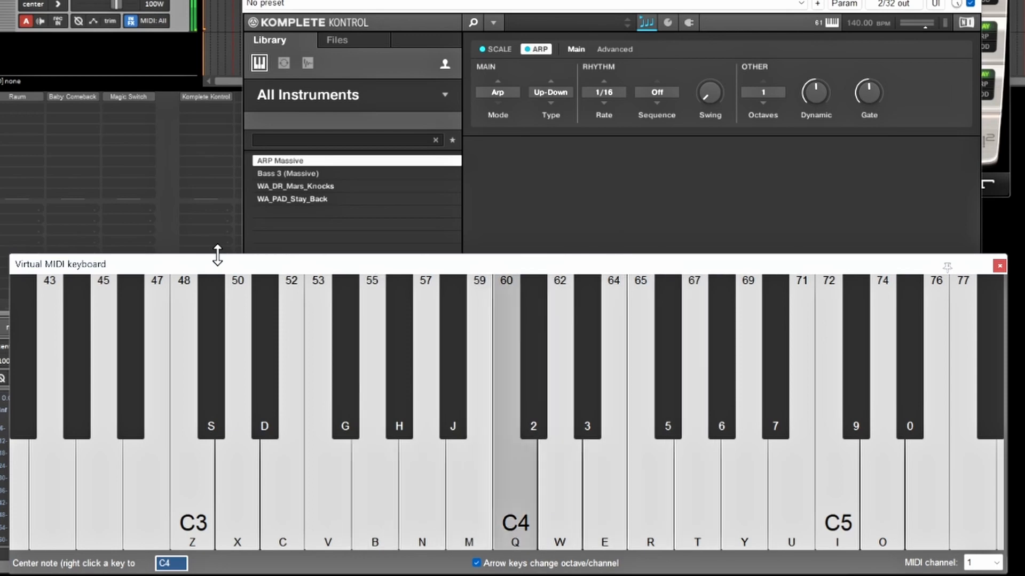
pyautogui.press('t')
pyautogui.press('t')
pyautogui.press('e')
pyautogui.press('t')
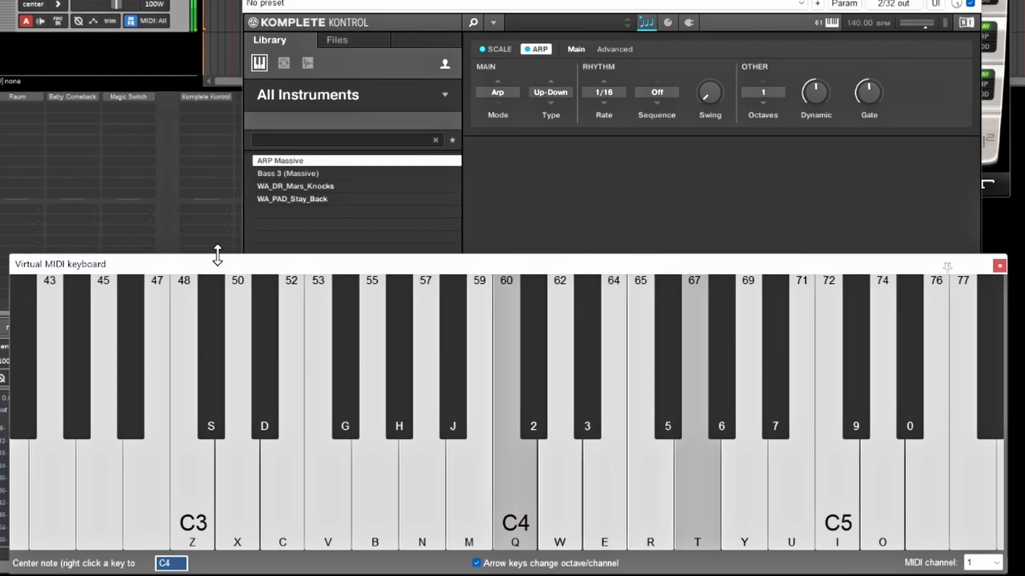
pyautogui.press('e')
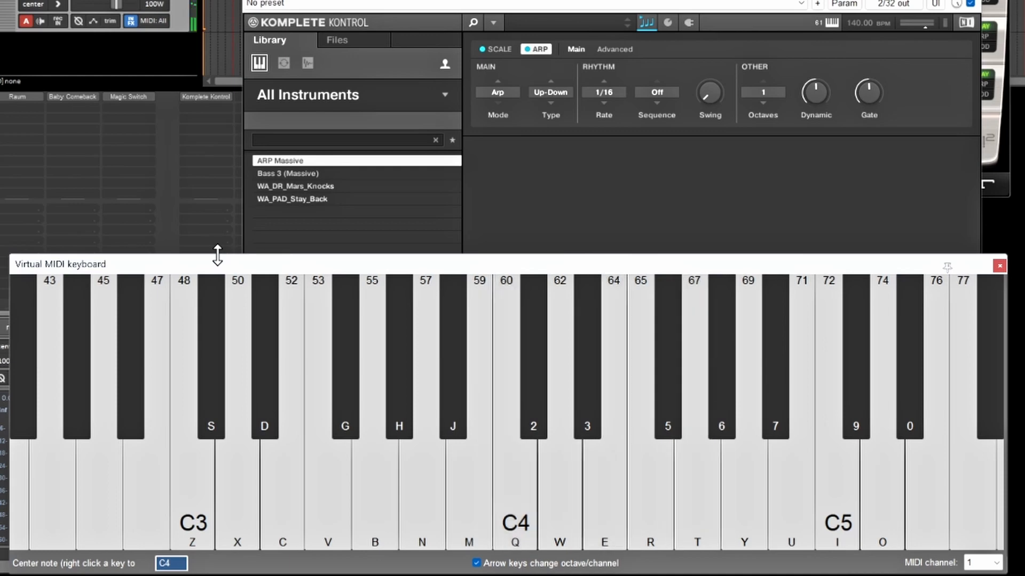
# Set the arpeggiator's octaves to 2 and audition it with test notes from E3 upward on the virtual MIDI keyboard
pyautogui.click(769, 92)
pyautogui.click(769, 125)
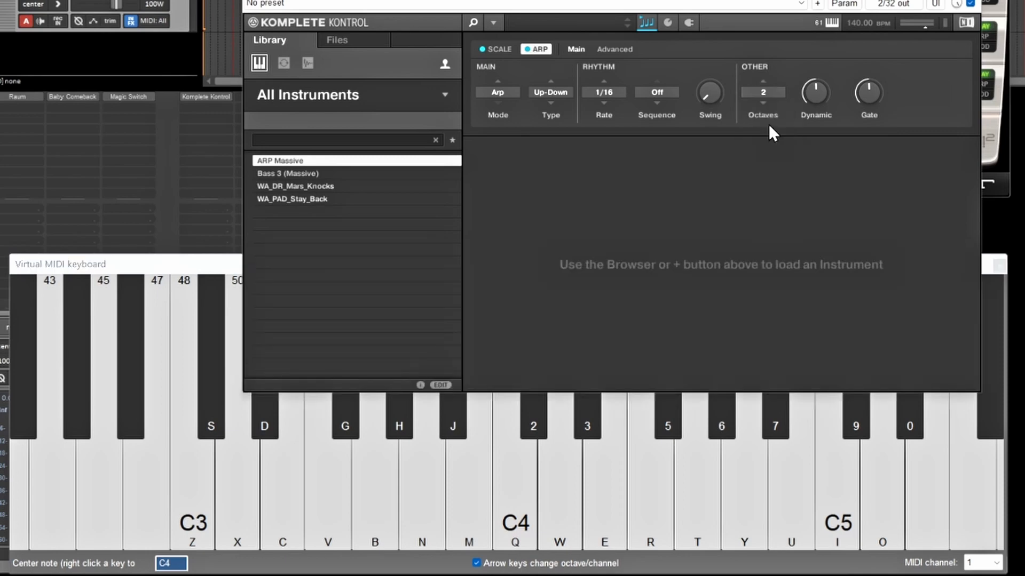
pyautogui.click(210, 264)
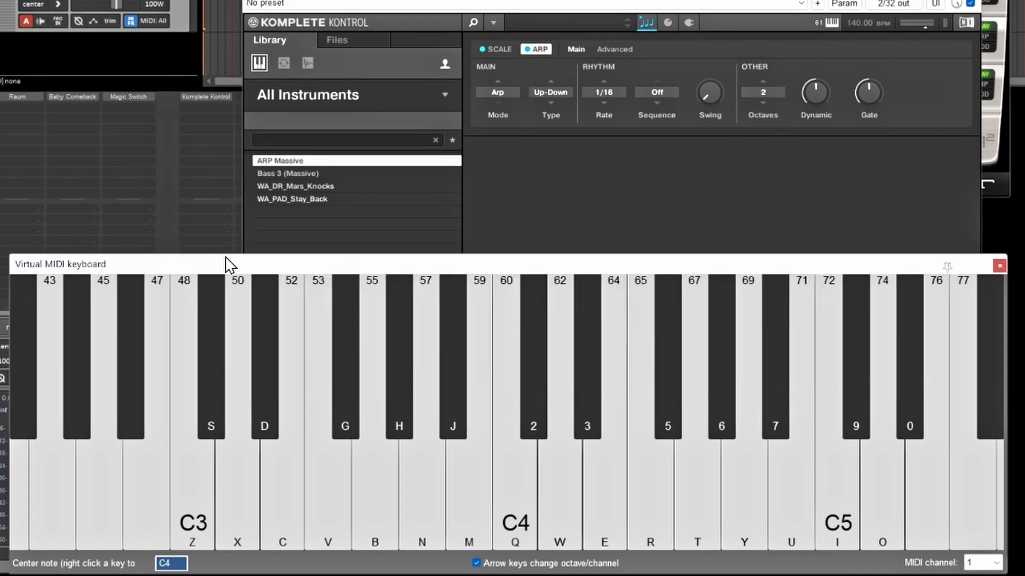
pyautogui.press('c')
pyautogui.press('b')
pyautogui.press('m')
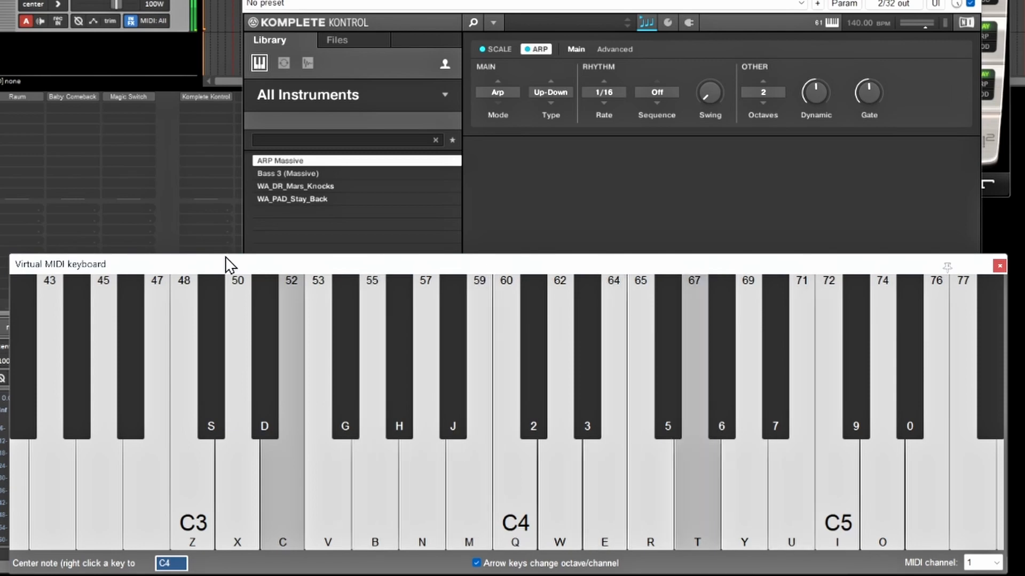
pyautogui.press('n')
pyautogui.press('q')
pyautogui.press('e')
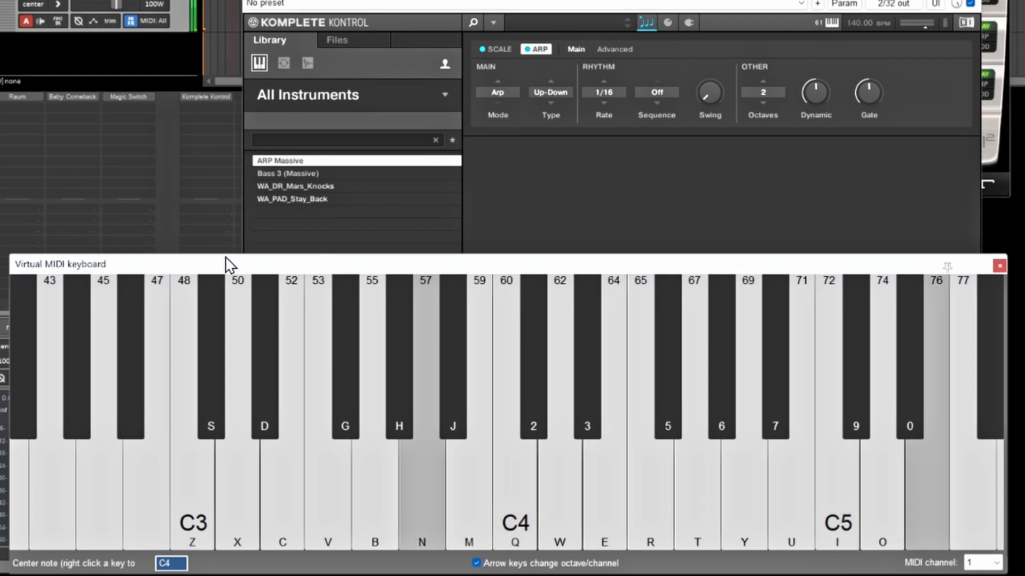
pyautogui.press('m')
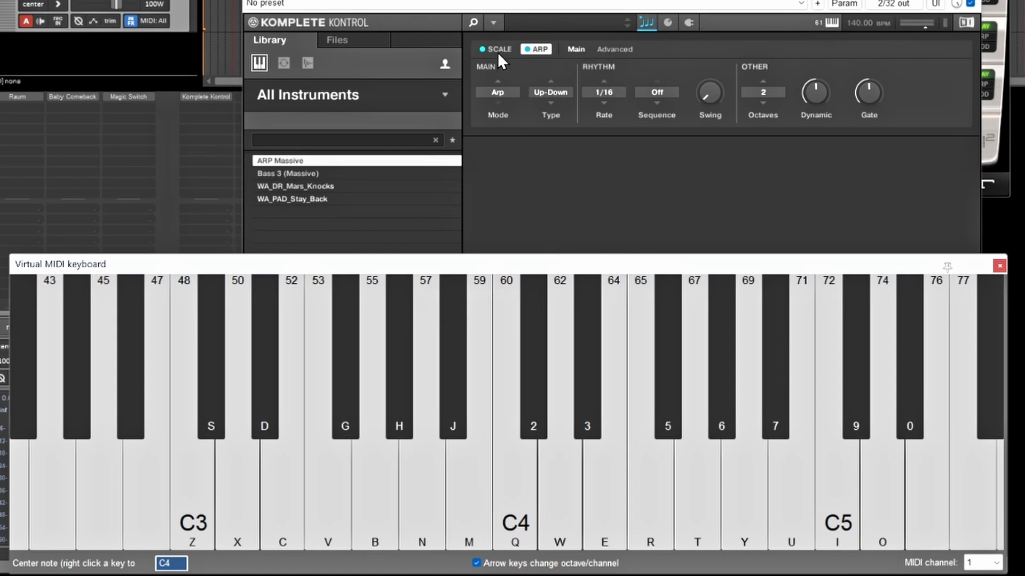
# Set the repeat value to 2 in the arpeggiator's advanced settings
pyautogui.click(623, 49)
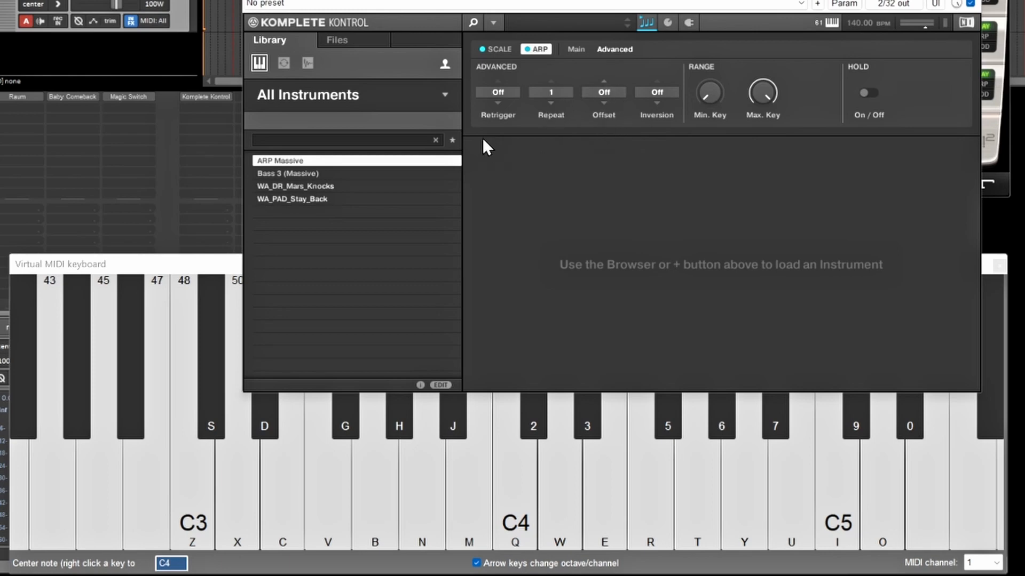
pyautogui.click(552, 91)
pyautogui.click(555, 124)
# Play test notes from E3 upward on the virtual MIDI keyboard to hear the arpeggio with repeated notes
pyautogui.click(162, 270)
pyautogui.press('c')
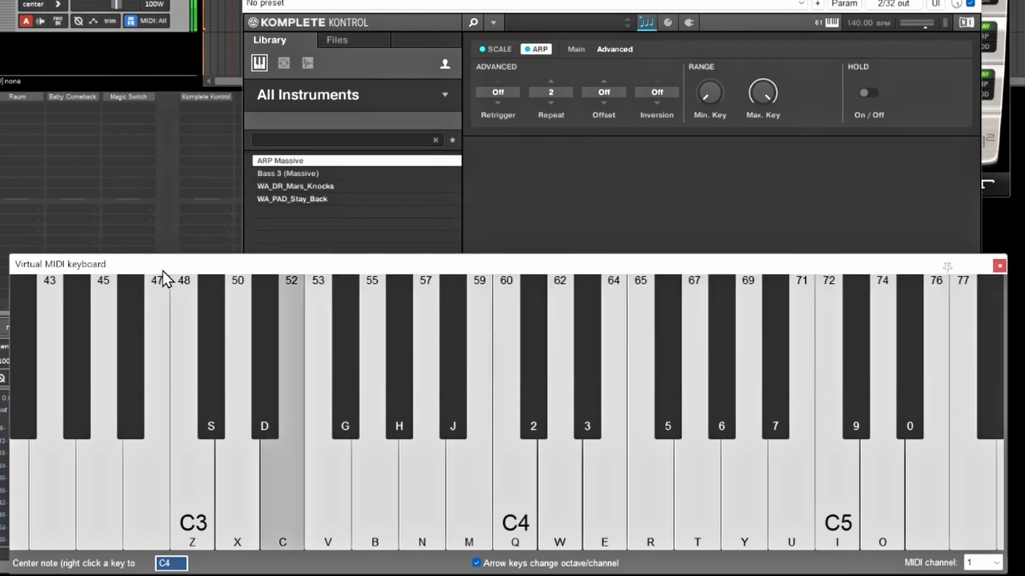
pyautogui.press('b')
pyautogui.press('m')
pyautogui.press('e')
pyautogui.press('t')
pyautogui.press('u')
pyautogui.press('e')
pyautogui.press('m')
pyautogui.press('b')
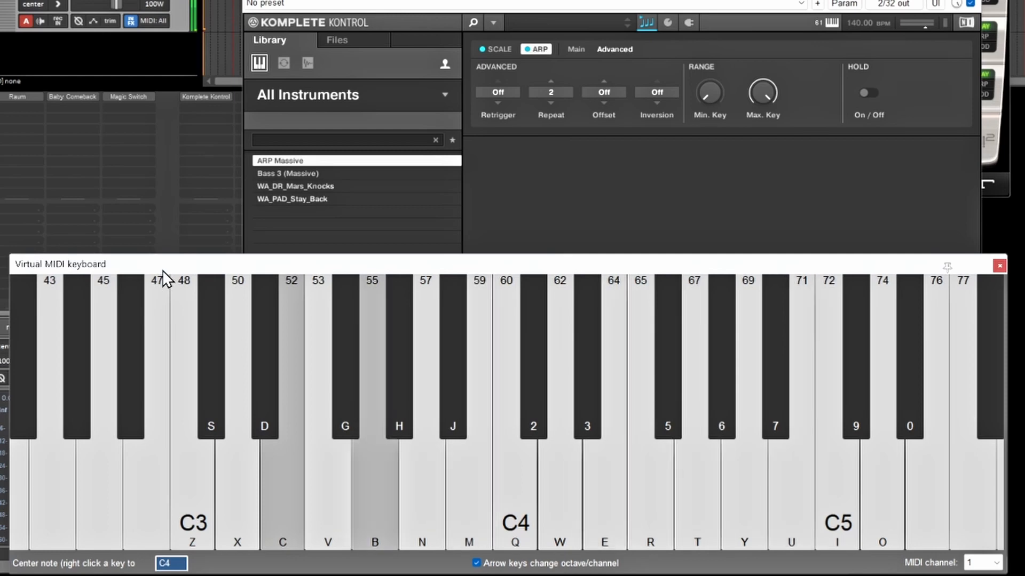
pyautogui.press('b')
pyautogui.press('m')
pyautogui.press('t')
pyautogui.press('u')
pyautogui.press('t')
pyautogui.press('e')
pyautogui.press('m')
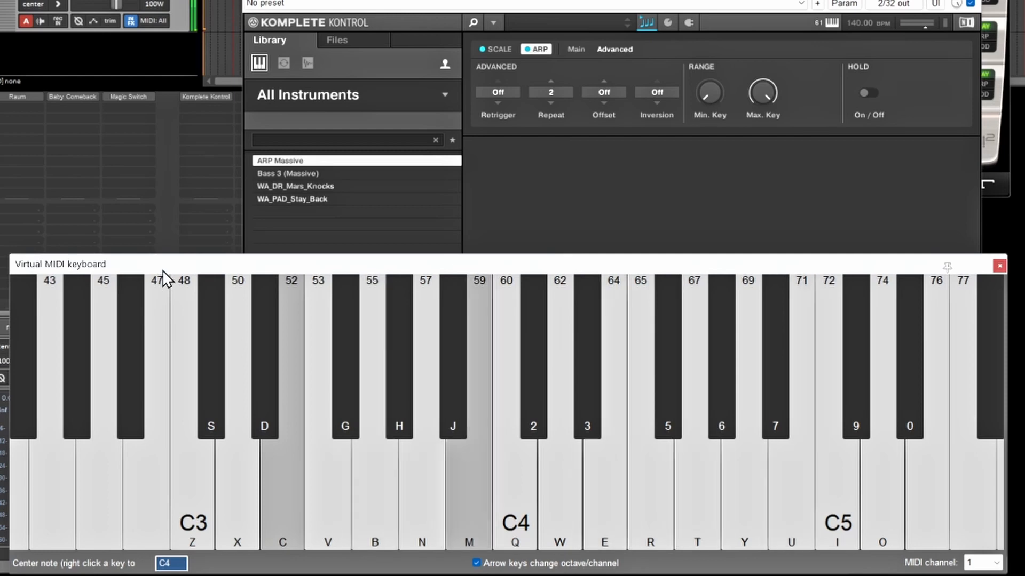
pyautogui.press('b')
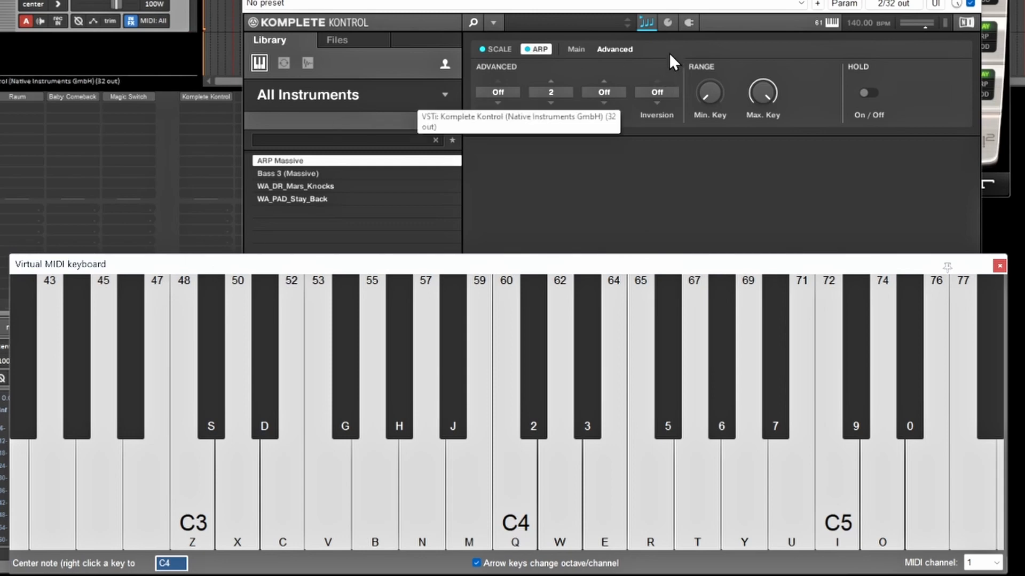
# Close the Komplete Kontrol window and insert a new track from the Komplete Drill 808 tuned template
pyautogui.click(775, 193)
pyautogui.click(791, 88)
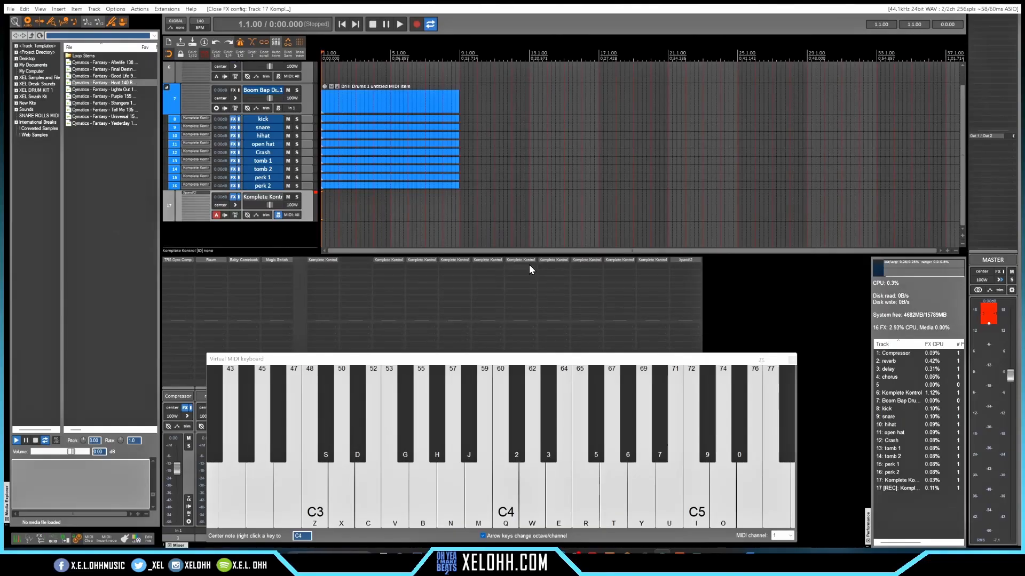
pyautogui.rightClick(266, 228)
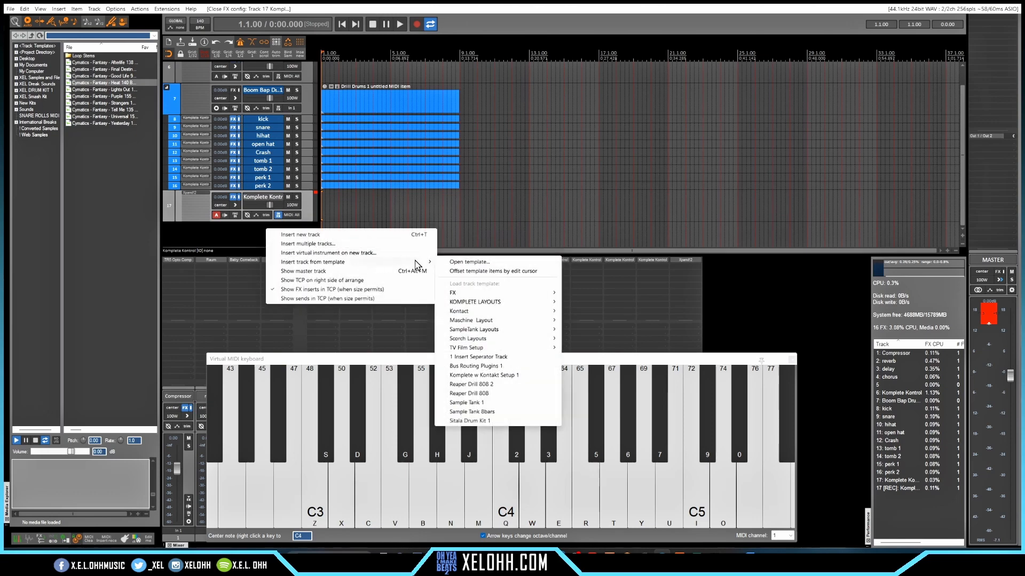
pyautogui.moveTo(533, 304)
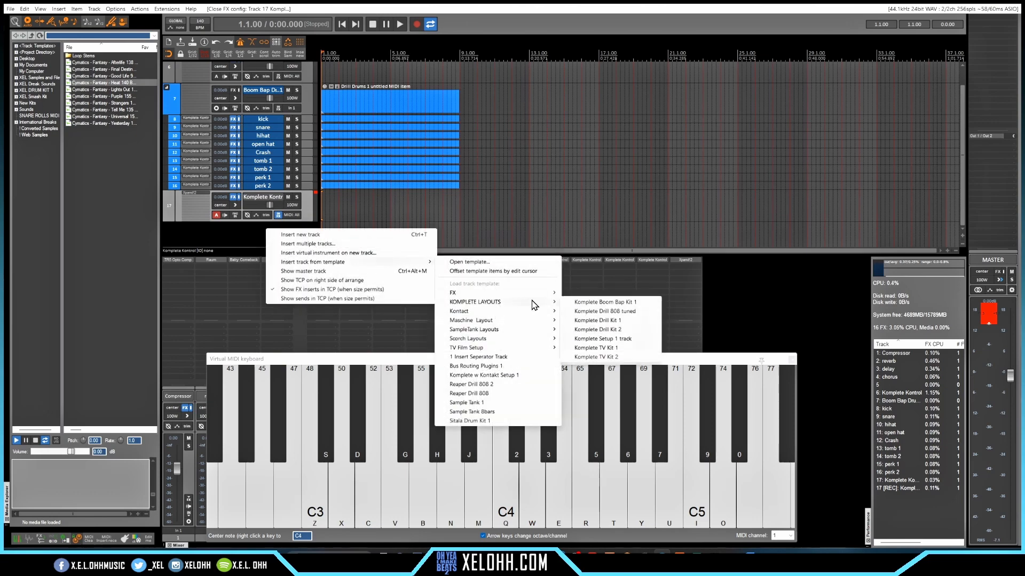
pyautogui.click(632, 312)
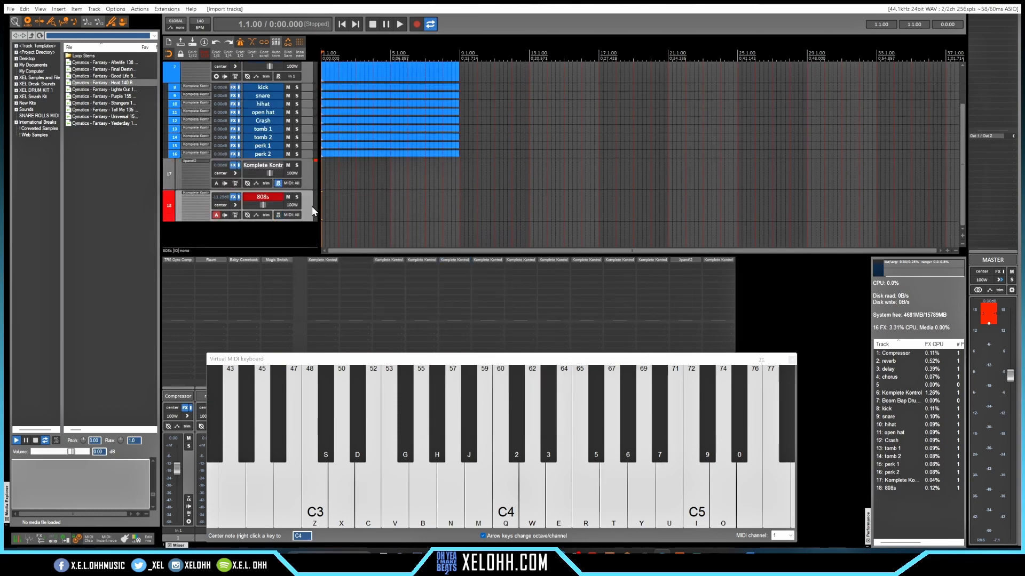
# Reset the 808s track's volume to its default and open its Komplete Kontrol instrument above the virtual MIDI keyboard
pyautogui.doubleClick(265, 206)
pyautogui.click(200, 193)
pyautogui.moveTo(331, 85); pyautogui.dragTo(647, 99)
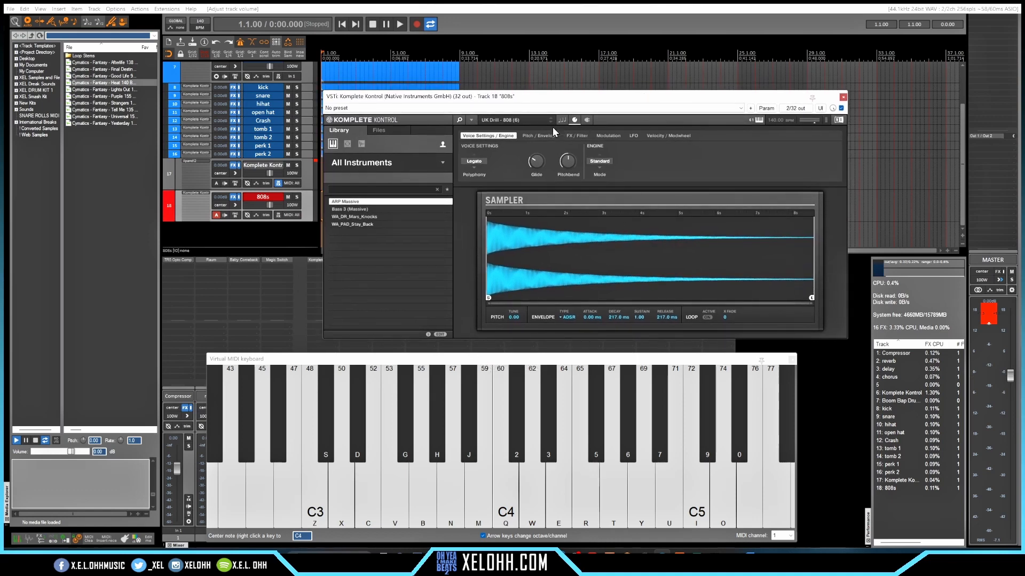
# Play test notes from E3 up to E5 on the virtual MIDI keyboard to hear the tuned 808
pyautogui.moveTo(540, 161)
pyautogui.click(427, 361)
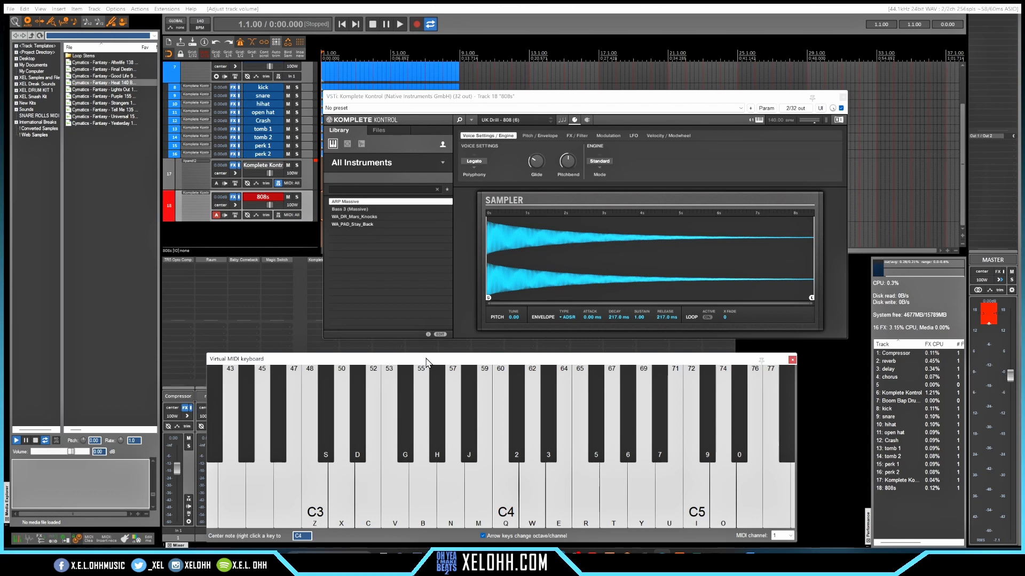
pyautogui.press('c')
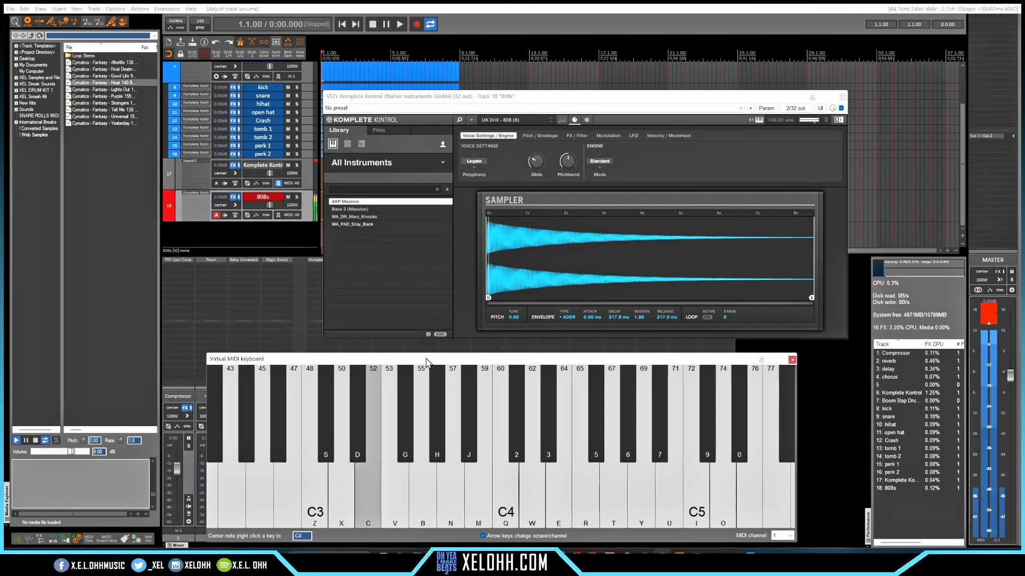
pyautogui.press('n')
pyautogui.press('r')
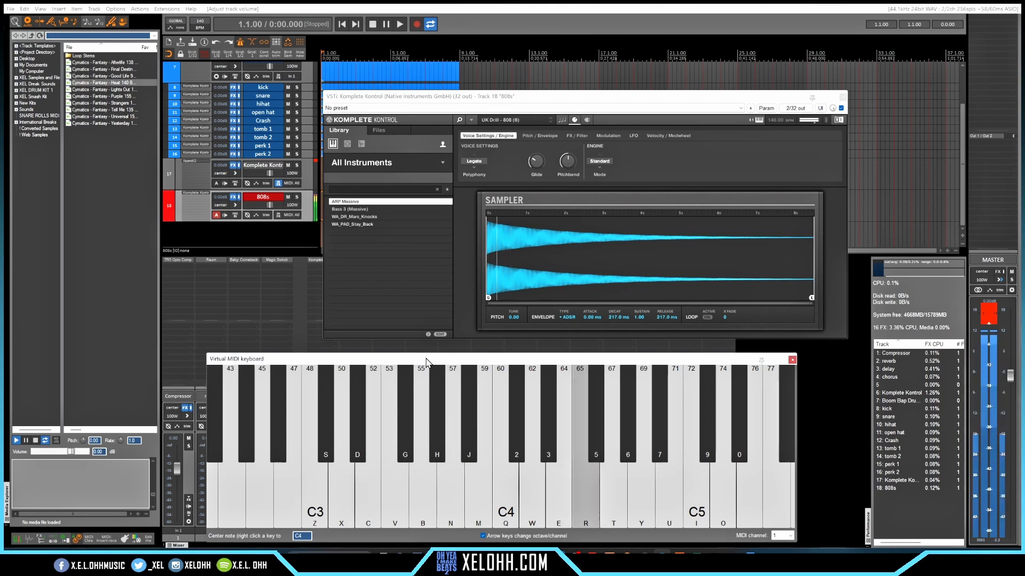
pyautogui.press('i')
pyautogui.press('o')
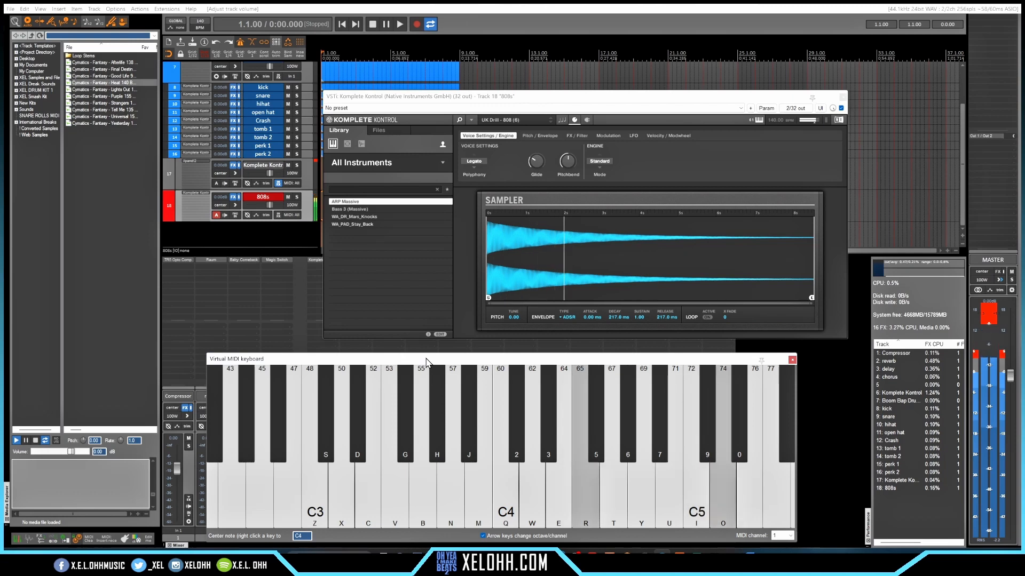
pyautogui.press('r')
pyautogui.press('i')
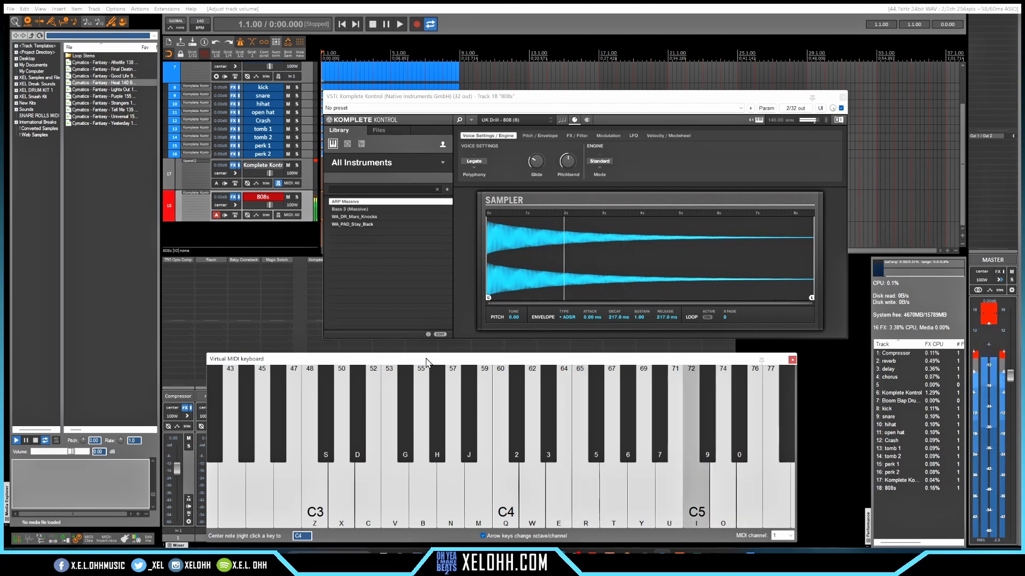
pyautogui.press('r')
pyautogui.press('o')
pyautogui.press('p')
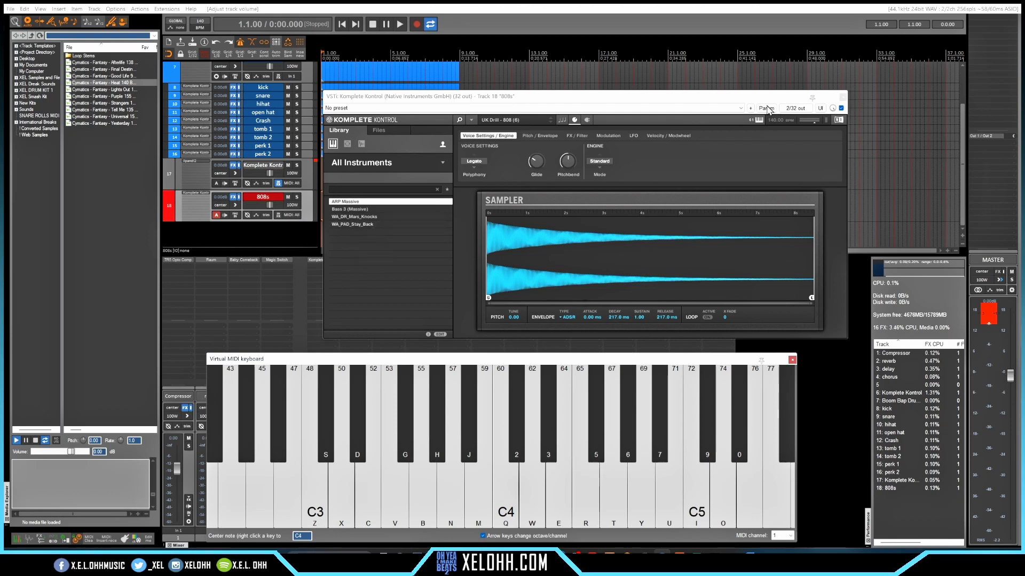
# Close the 808s instrument and virtual MIDI keyboard windows and open the Sower step sequencer
pyautogui.click(843, 97)
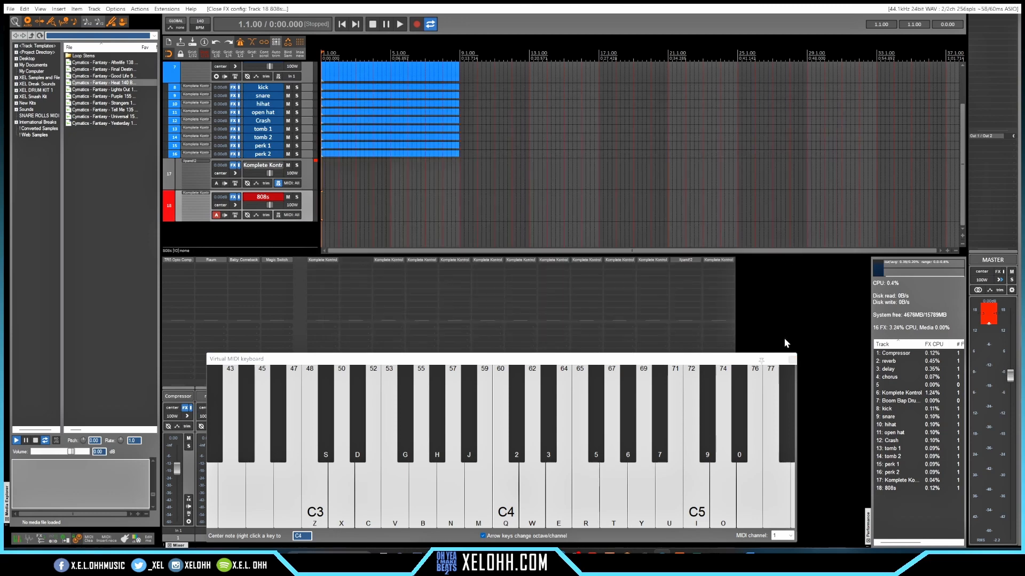
pyautogui.click(791, 361)
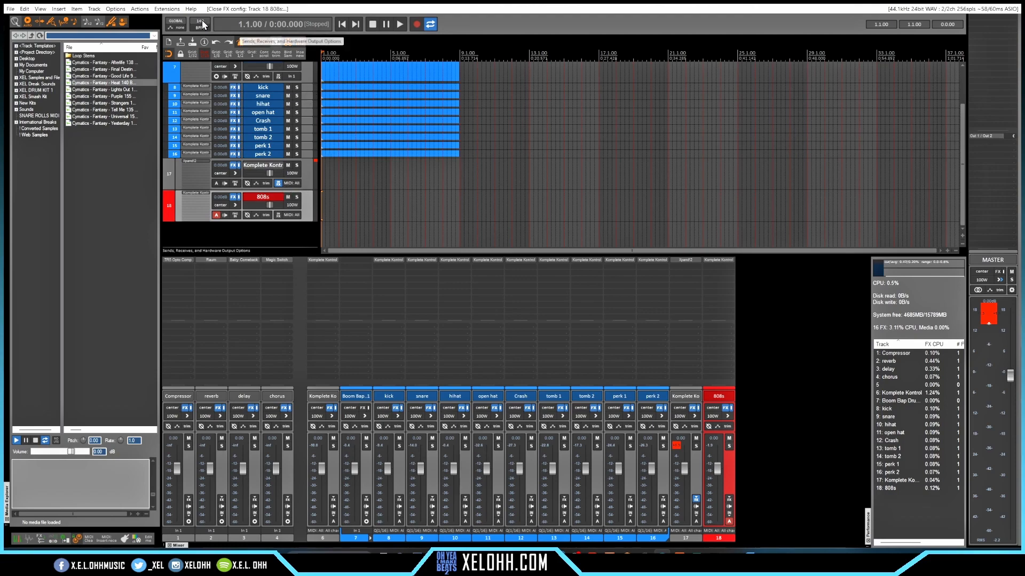
pyautogui.click(163, 8)
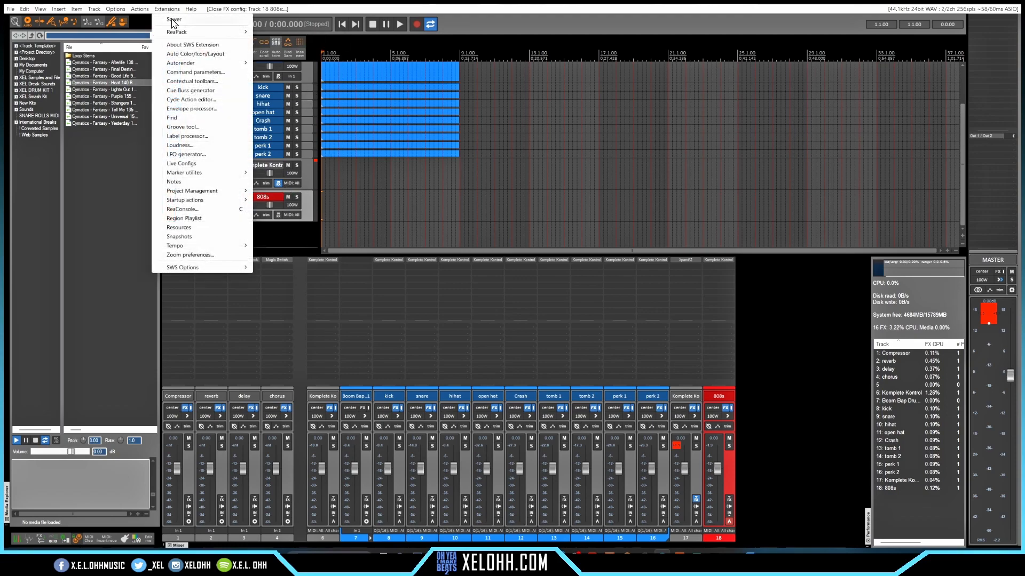
pyautogui.click(171, 18)
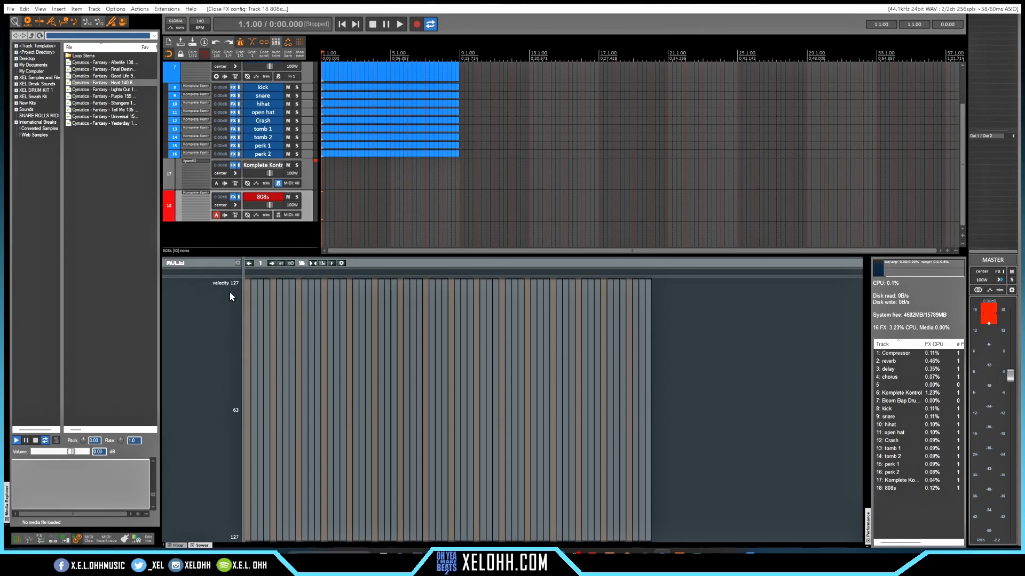
# Add the drum tracks from kick to perk 2 as channels in Sower and turn on its ∞ option
pyautogui.click(303, 85)
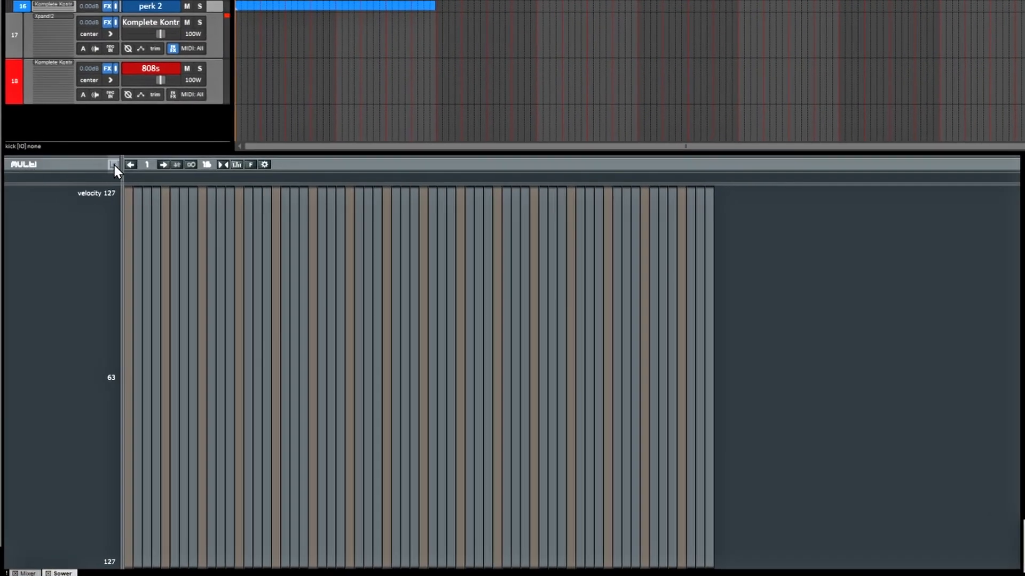
pyautogui.click(113, 164)
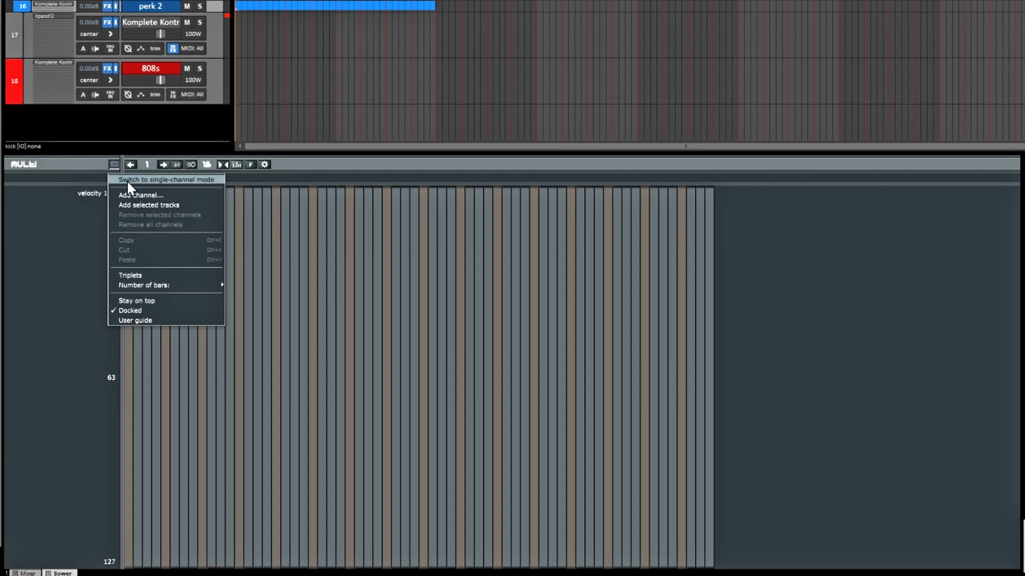
pyautogui.click(174, 206)
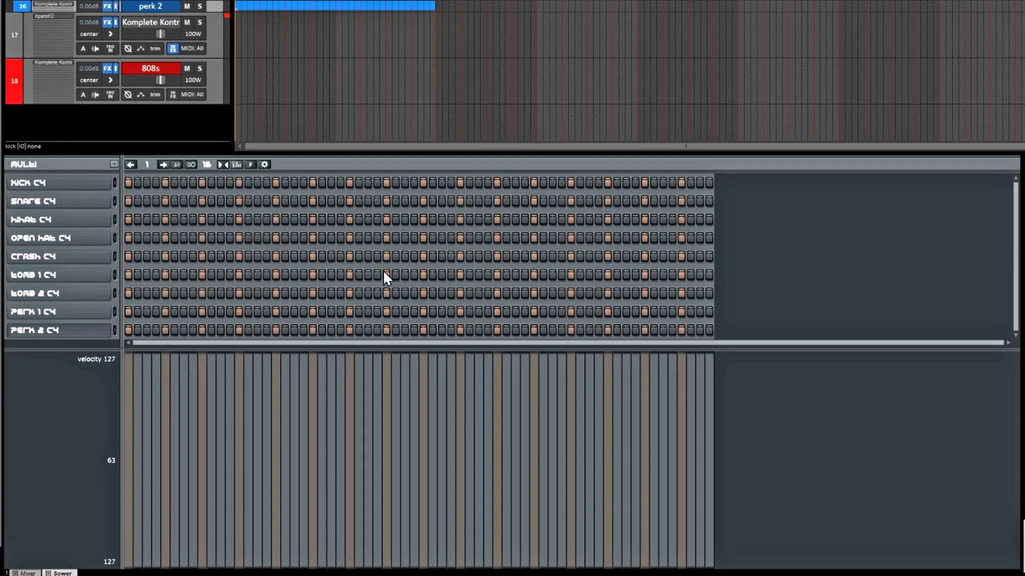
pyautogui.click(114, 163)
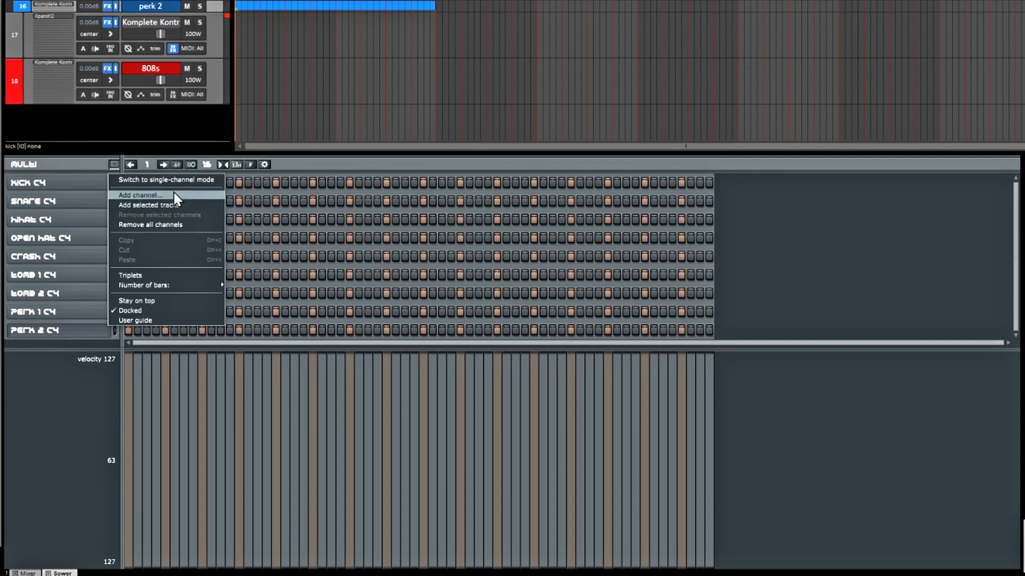
pyautogui.click(189, 167)
pyautogui.click(188, 167)
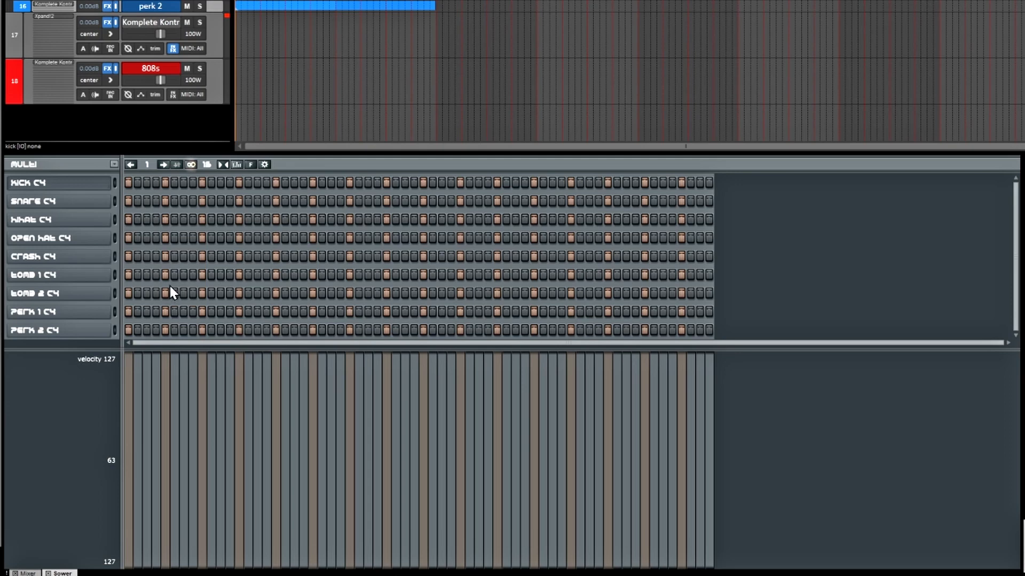
# Set the grid resolution to 8 and fill every step of the hihat C4 row
pyautogui.click(90, 221)
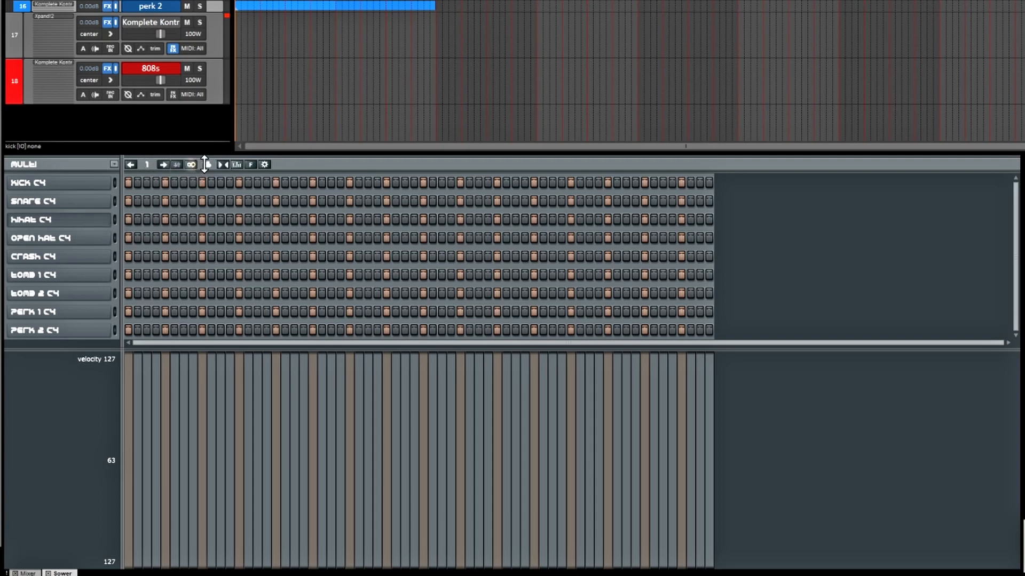
pyautogui.moveTo(208, 165); pyautogui.dragTo(192, 256)
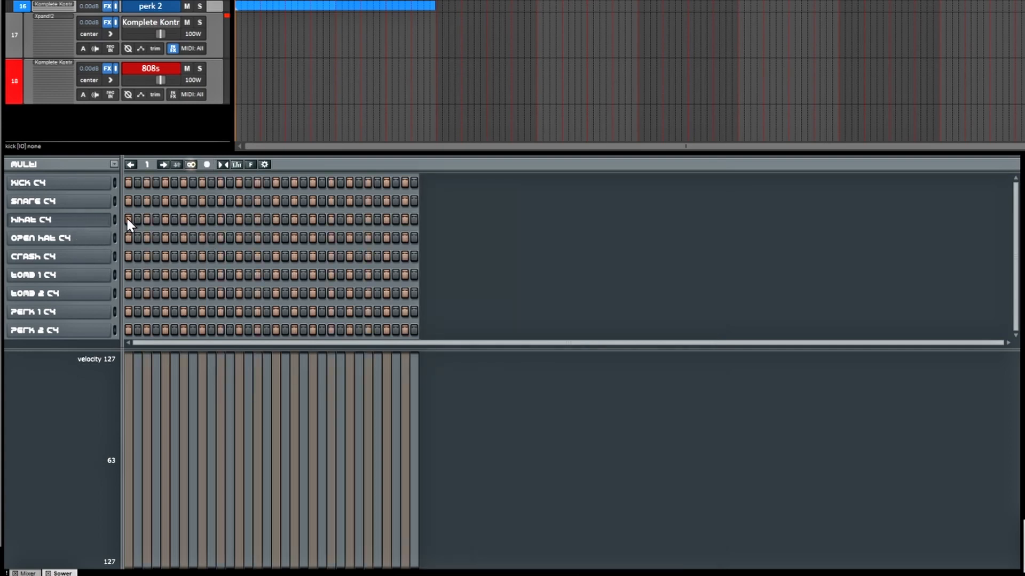
pyautogui.moveTo(129, 219)
pyautogui.mouseDown()
pyautogui.moveTo(360, 220)
pyautogui.moveTo(155, 215)
pyautogui.mouseUp()
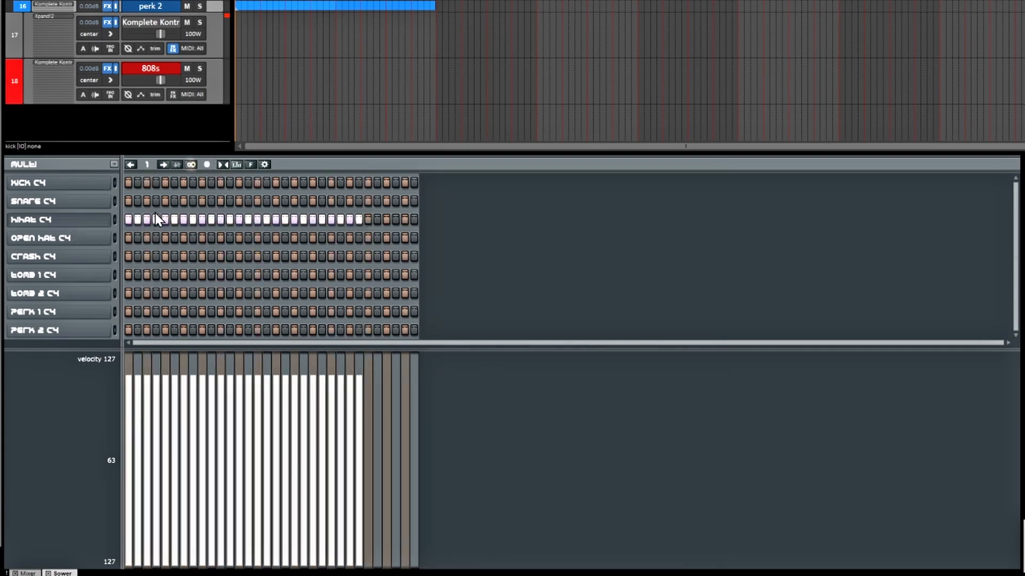
pyautogui.moveTo(357, 220); pyautogui.dragTo(415, 220)
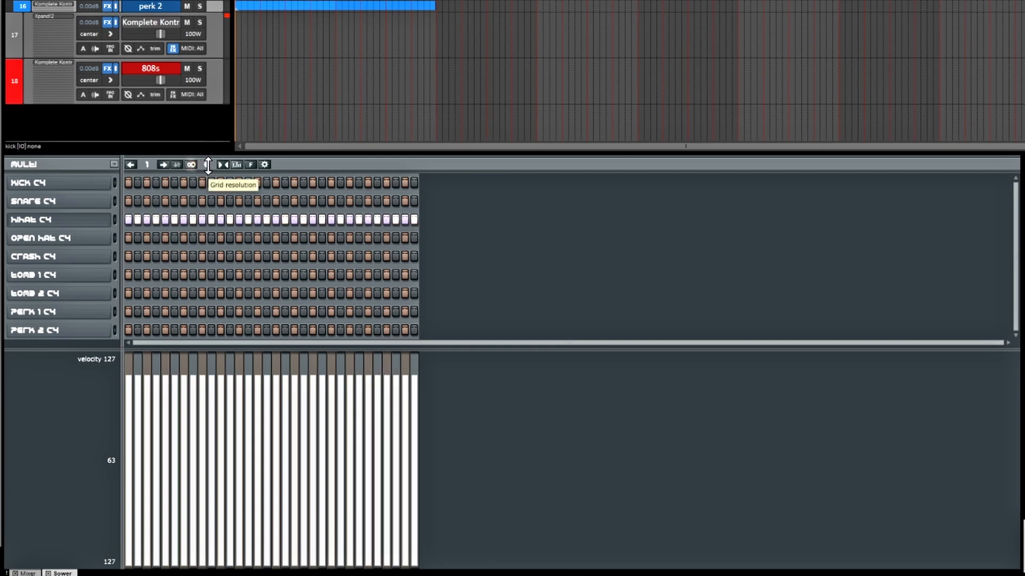
# Set the grid resolution to 16 and play back the hihat pattern
pyautogui.scroll(1, 208, 165)
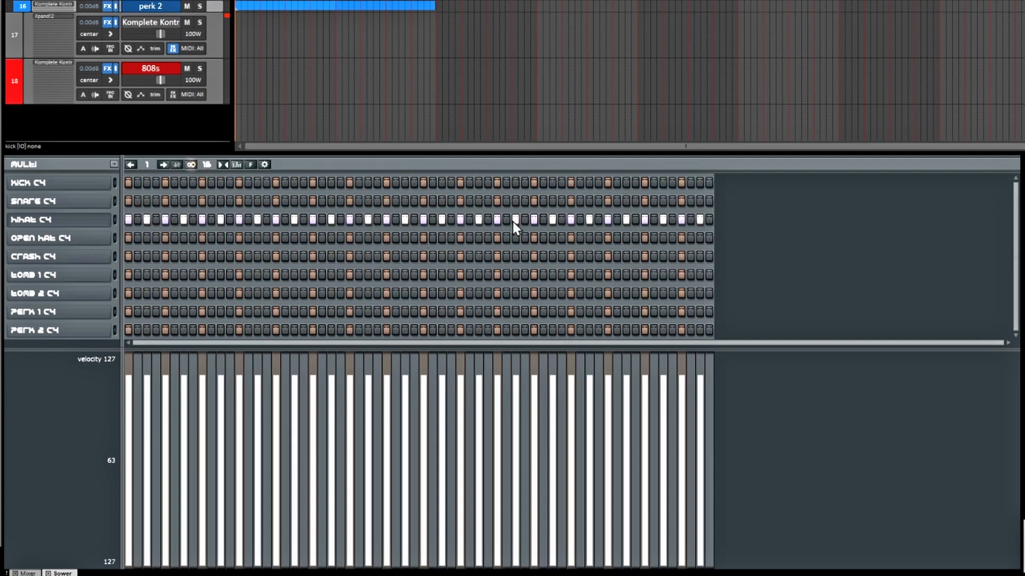
pyautogui.press('space')
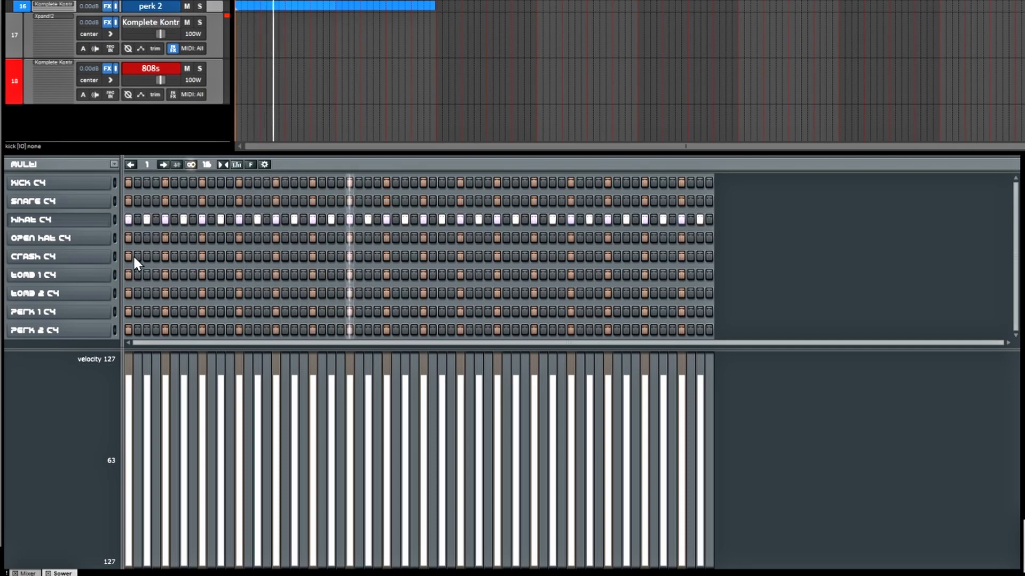
pyautogui.press('space')
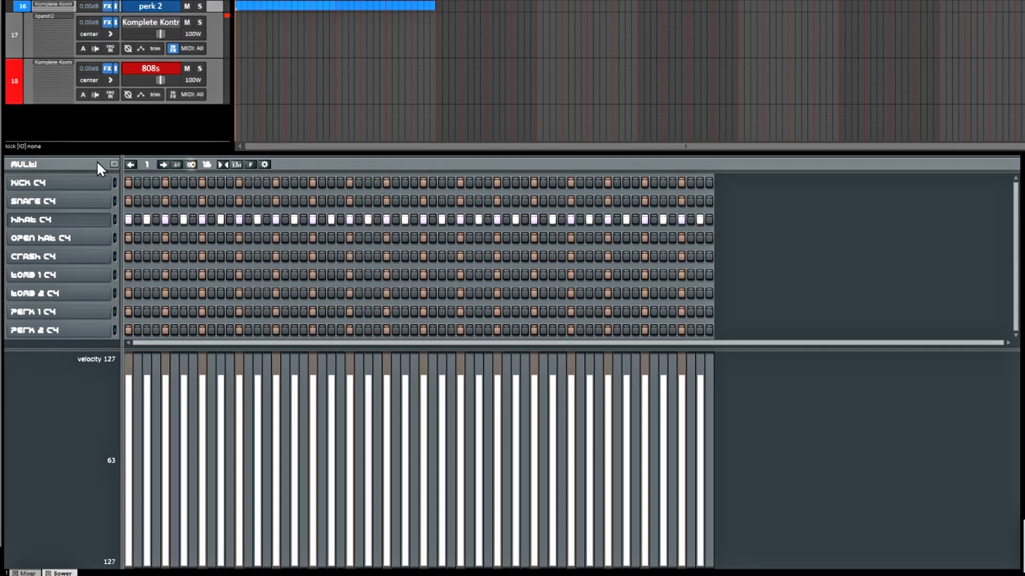
# Open the hihat channel in single-channel mode, showing the pitch rows around C4
pyautogui.rightClick(93, 221)
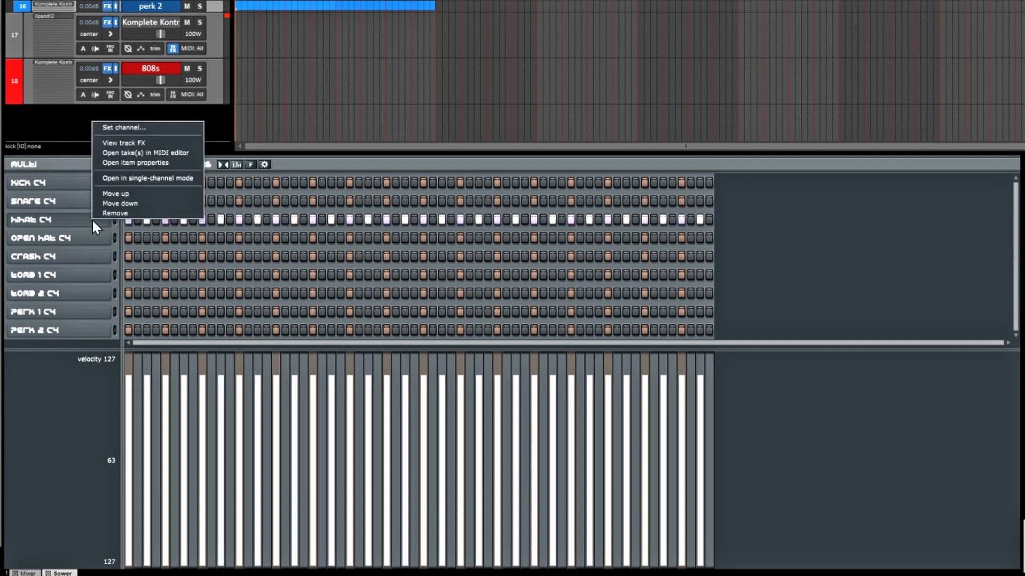
pyautogui.click(168, 182)
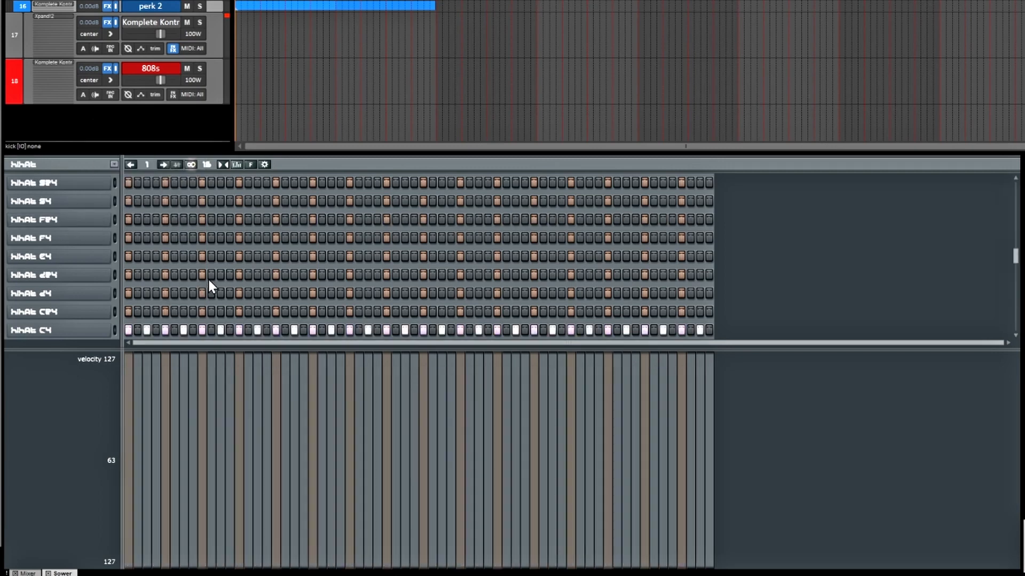
pyautogui.scroll(-2, 209, 281)
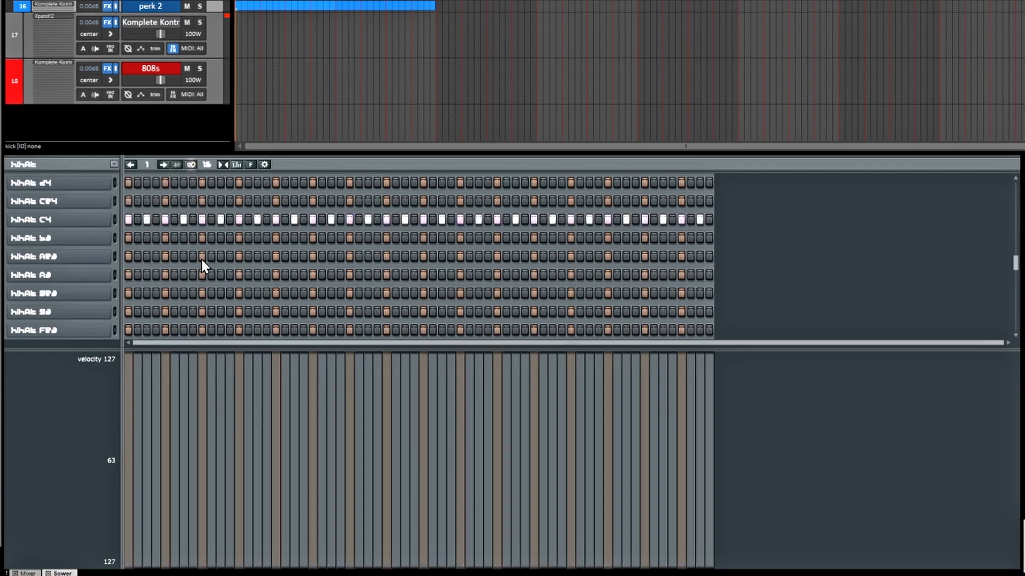
# Add pitched hihat steps on the C#4, A3, G#3 and G3 rows and play the pattern
pyautogui.click(166, 202)
pyautogui.click(175, 201)
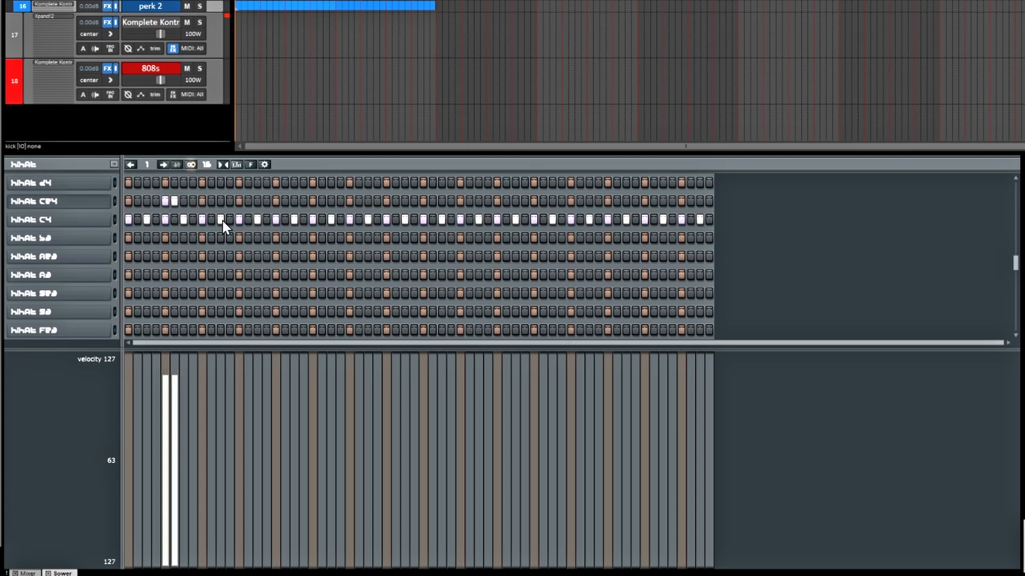
pyautogui.moveTo(303, 272)
pyautogui.mouseDown()
pyautogui.moveTo(364, 292)
pyautogui.moveTo(321, 271)
pyautogui.moveTo(341, 278)
pyautogui.mouseUp()
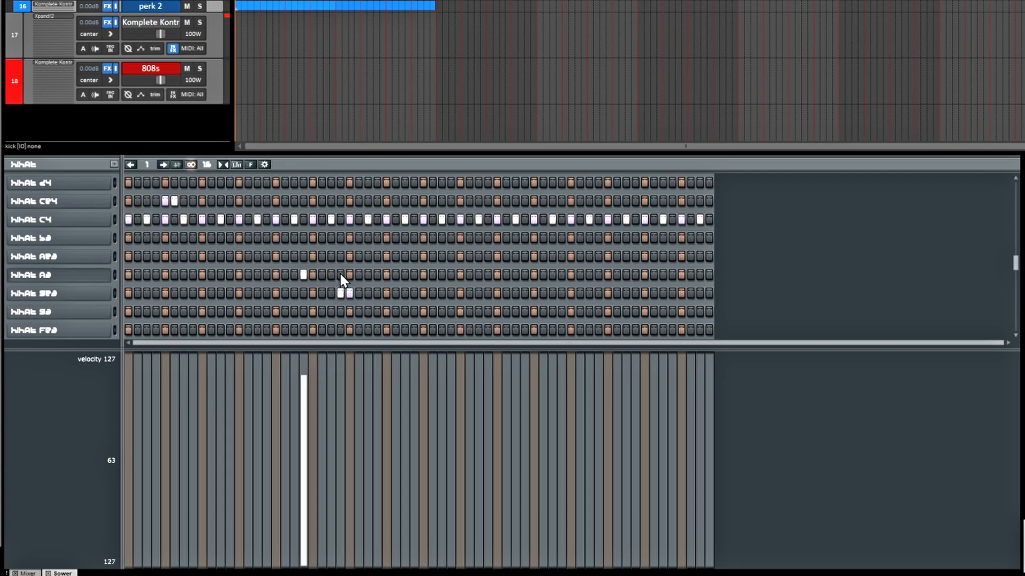
pyautogui.click(322, 293)
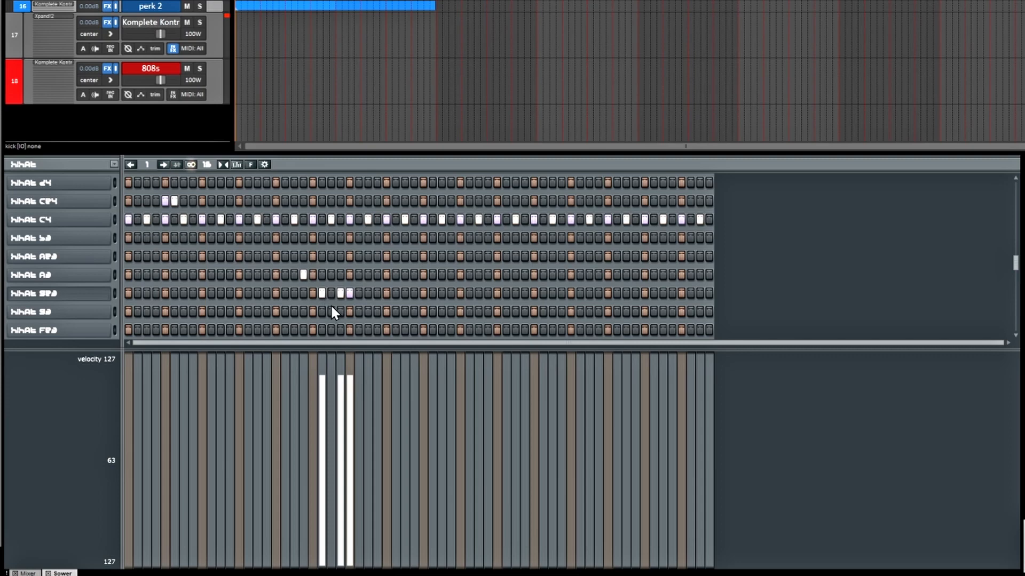
pyautogui.click(331, 312)
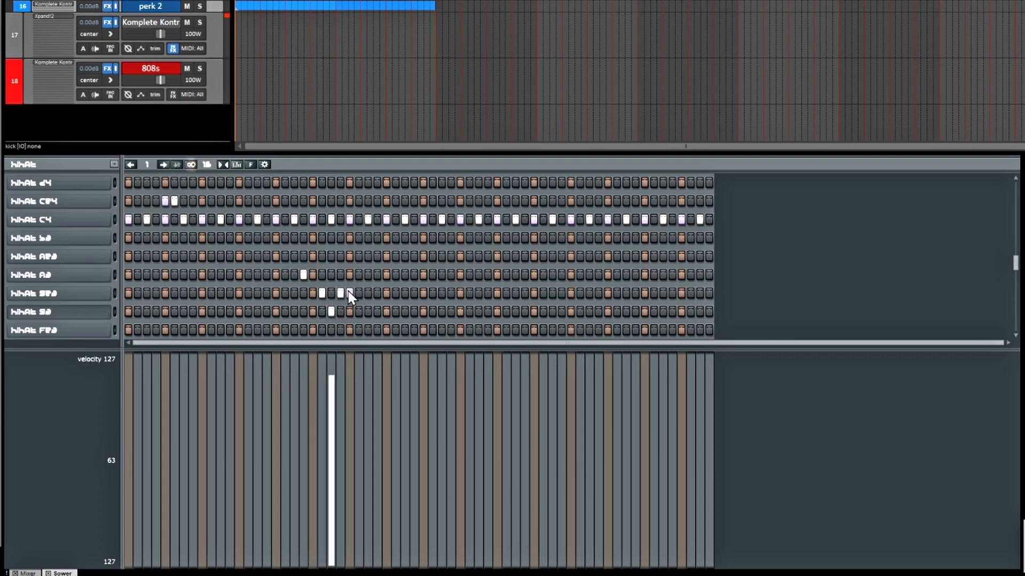
pyautogui.click(350, 275)
pyautogui.click(350, 293)
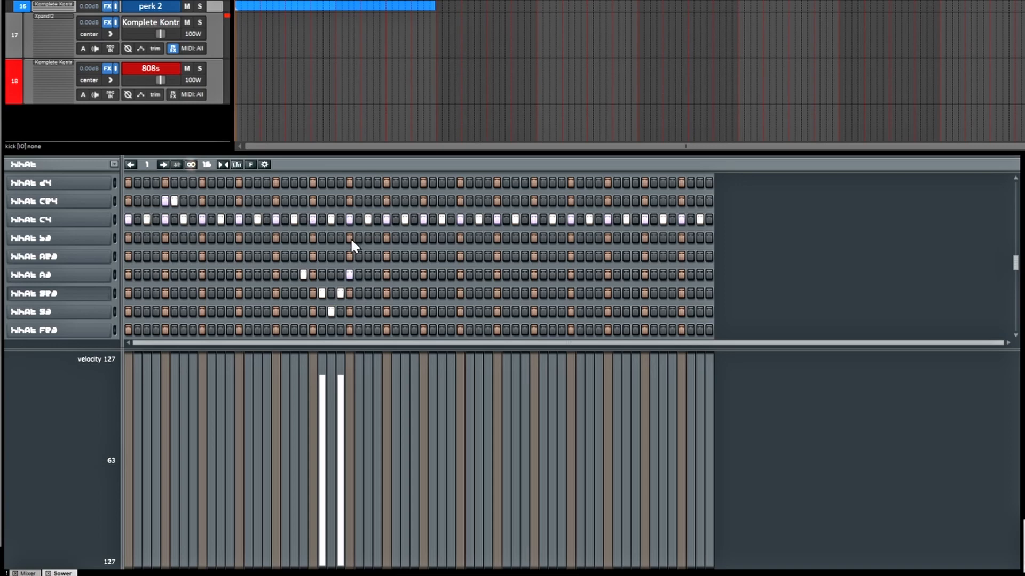
pyautogui.press('space')
# Switch the sequencer back to multi-channel mode and start playback of the drum pattern
pyautogui.click(116, 165)
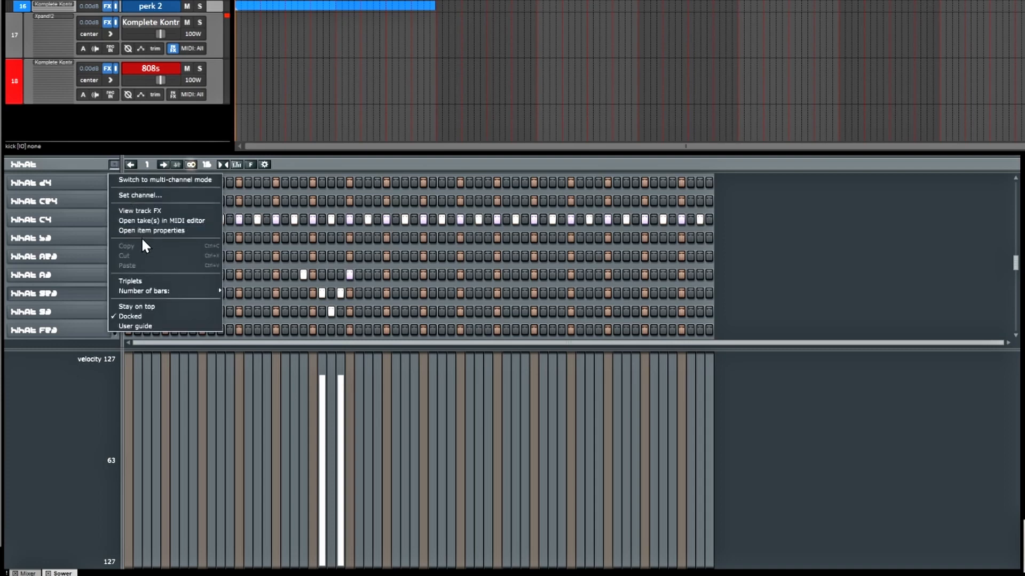
pyautogui.click(161, 180)
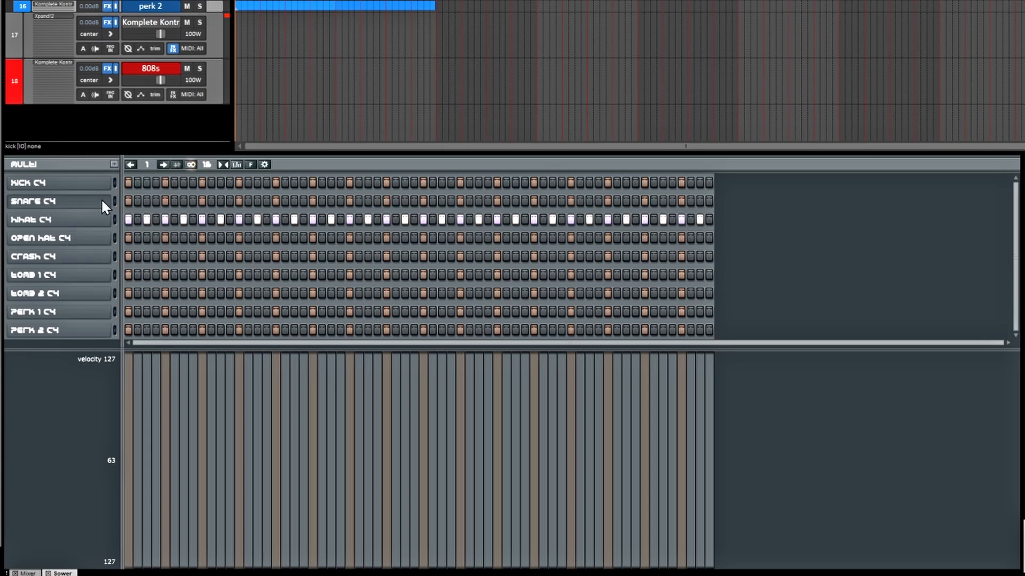
pyautogui.press('space')
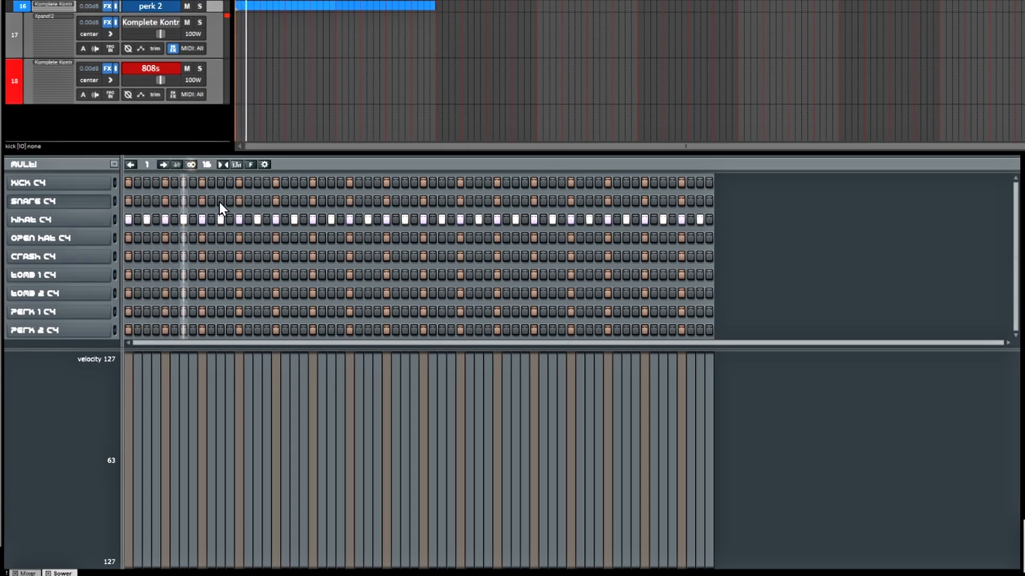
# Add snare hits on steps 9, 25, 41 and 57 of the snare C4 row
pyautogui.click(202, 200)
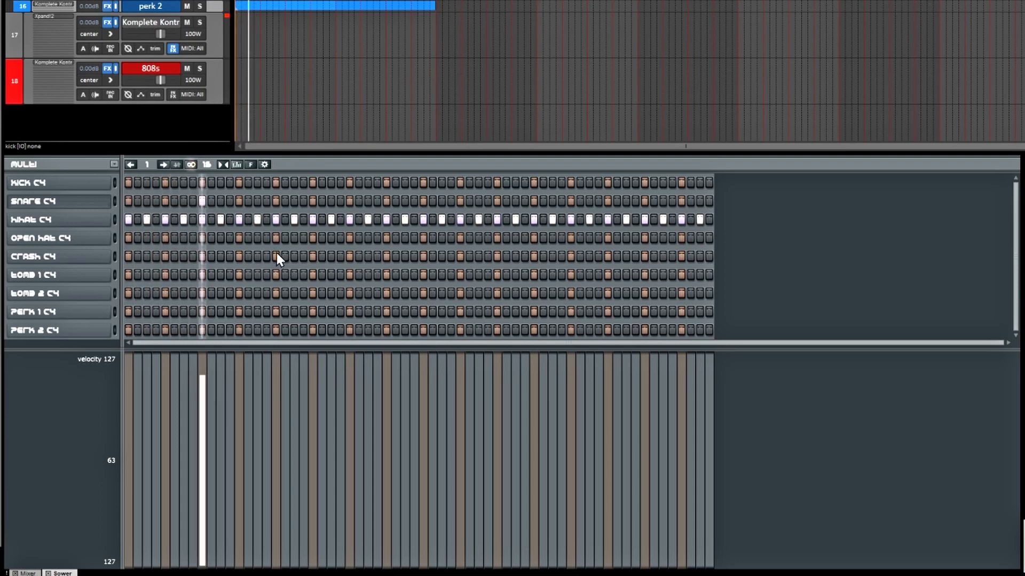
pyautogui.click(351, 201)
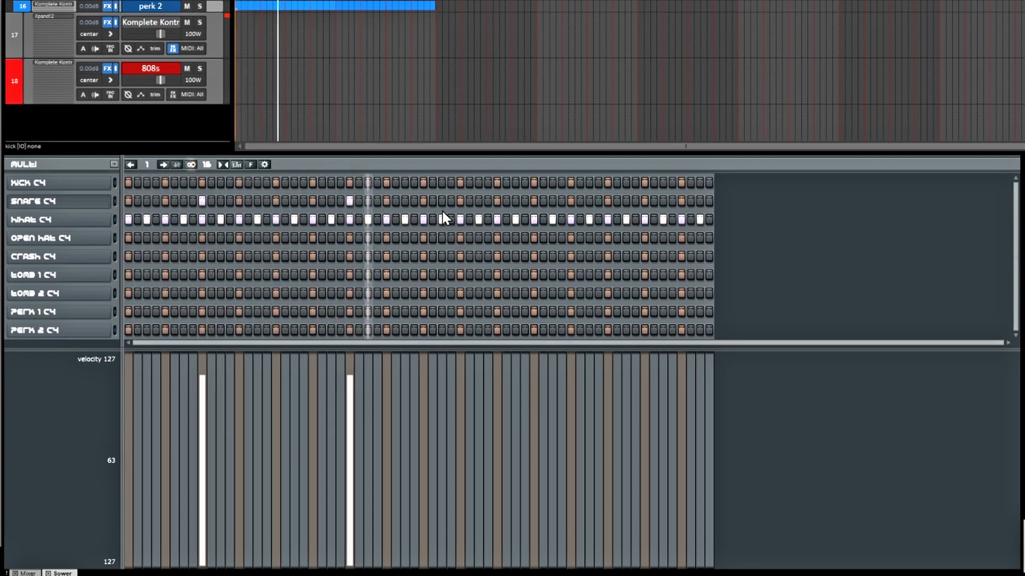
pyautogui.click(497, 201)
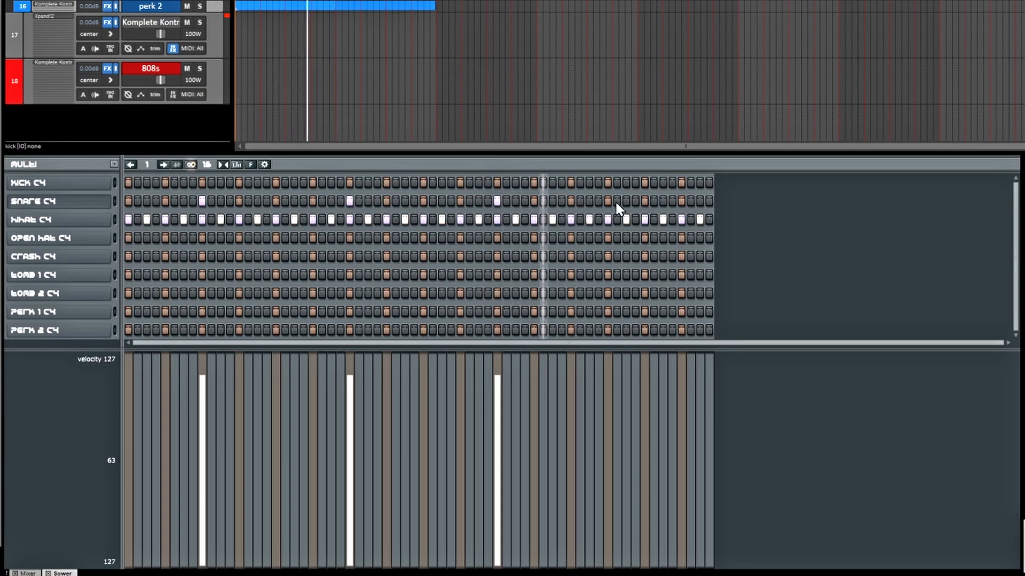
pyautogui.click(645, 202)
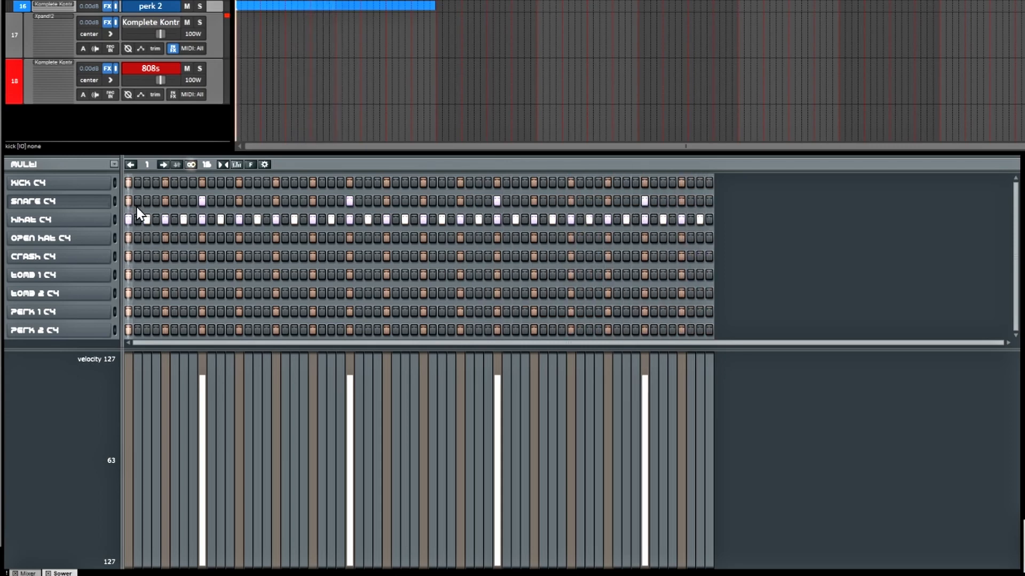
# Place kick hits on steps 1 and 17 of the kick C4 row, then stop playback
pyautogui.click(128, 183)
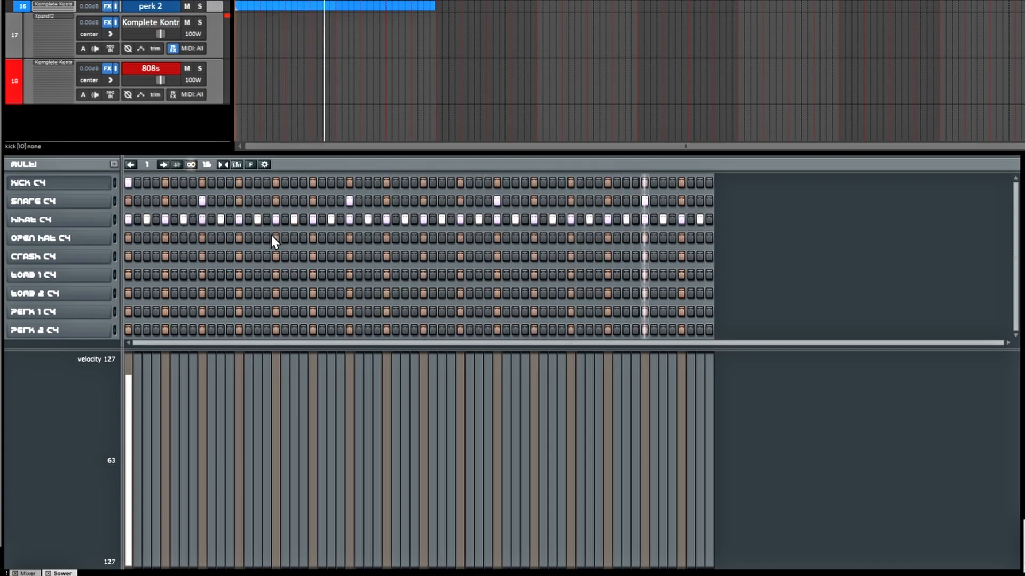
pyautogui.click(239, 183)
pyautogui.click(275, 183)
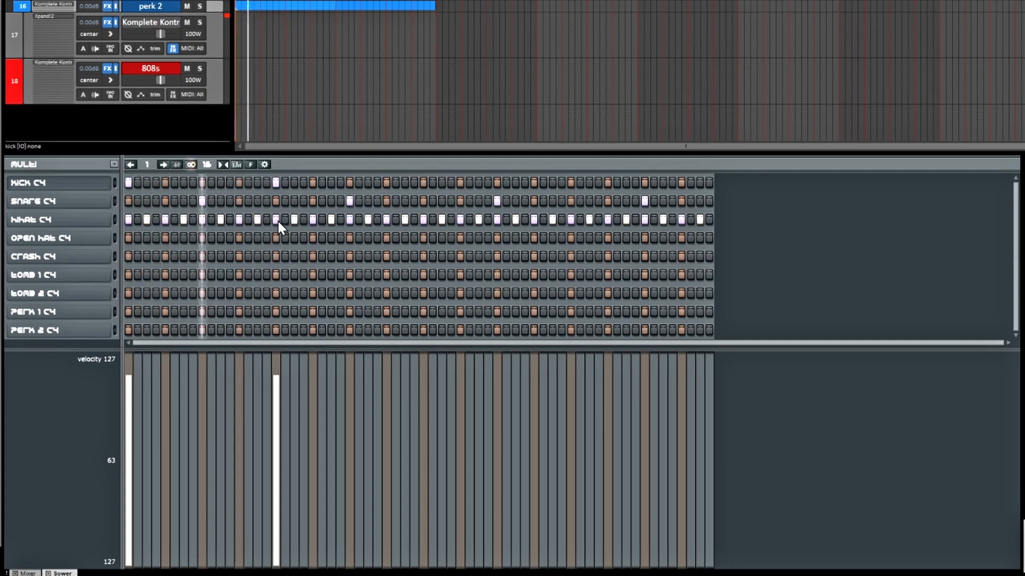
pyautogui.press('space')
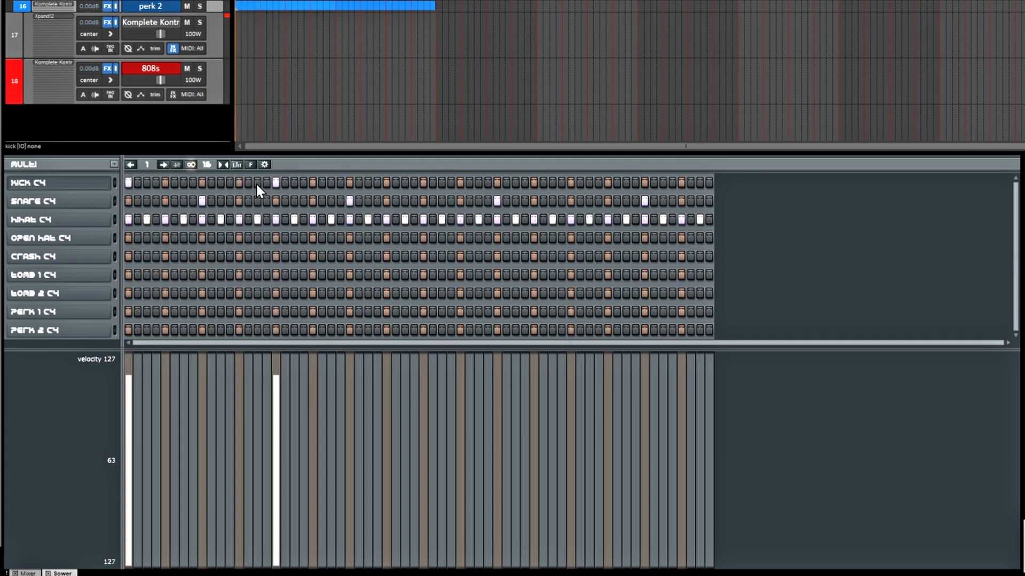
# Add a kick on step 15, replace the step 17 kick with one on step 19, and play the pattern
pyautogui.click(258, 183)
pyautogui.press('space')
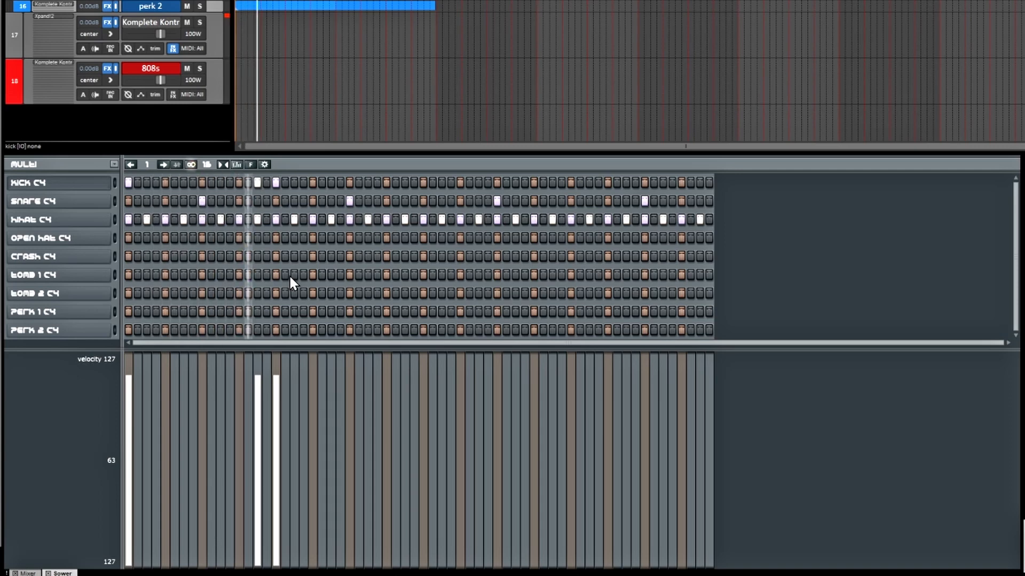
pyautogui.press('space')
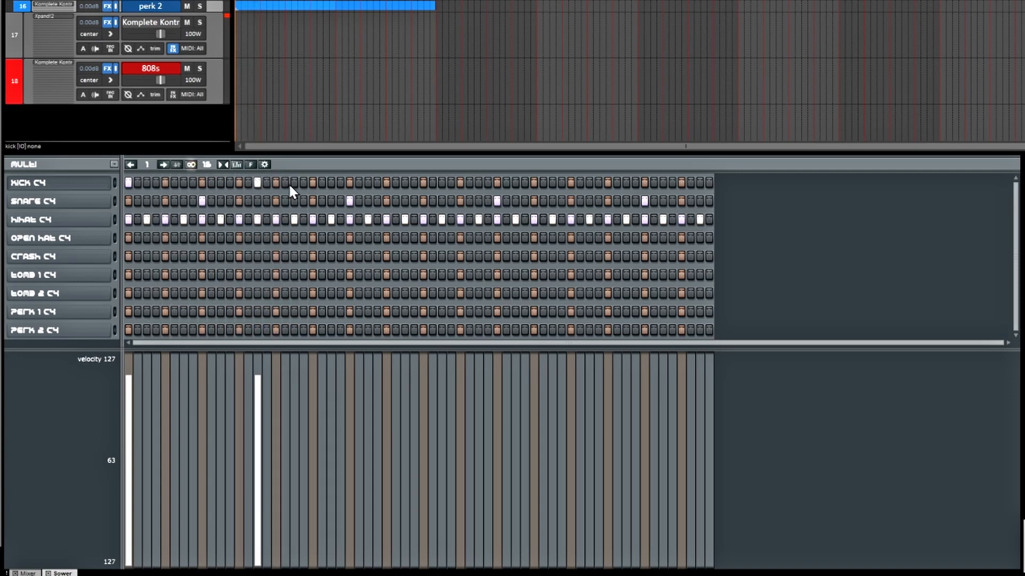
pyautogui.click(292, 184)
pyautogui.press('space')
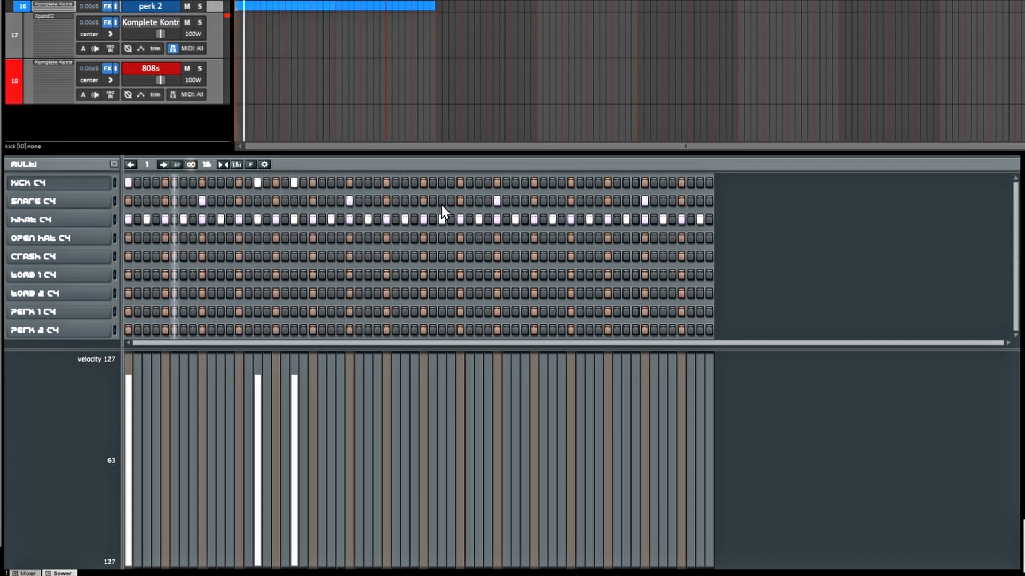
# Extend the kick pattern with hits on steps 33, 47, 51 and 59 of the kick C4 row
pyautogui.click(422, 183)
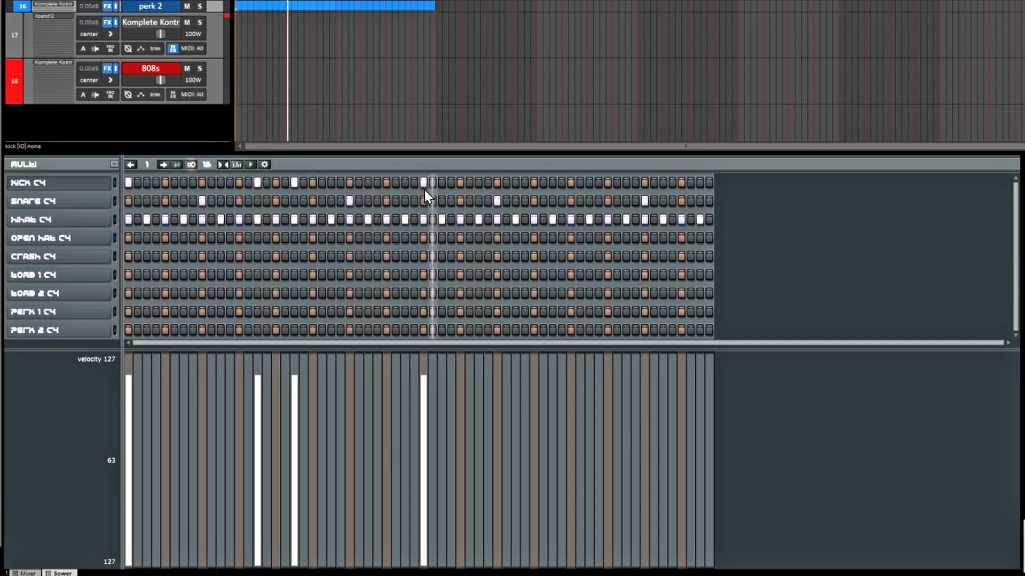
pyautogui.click(553, 183)
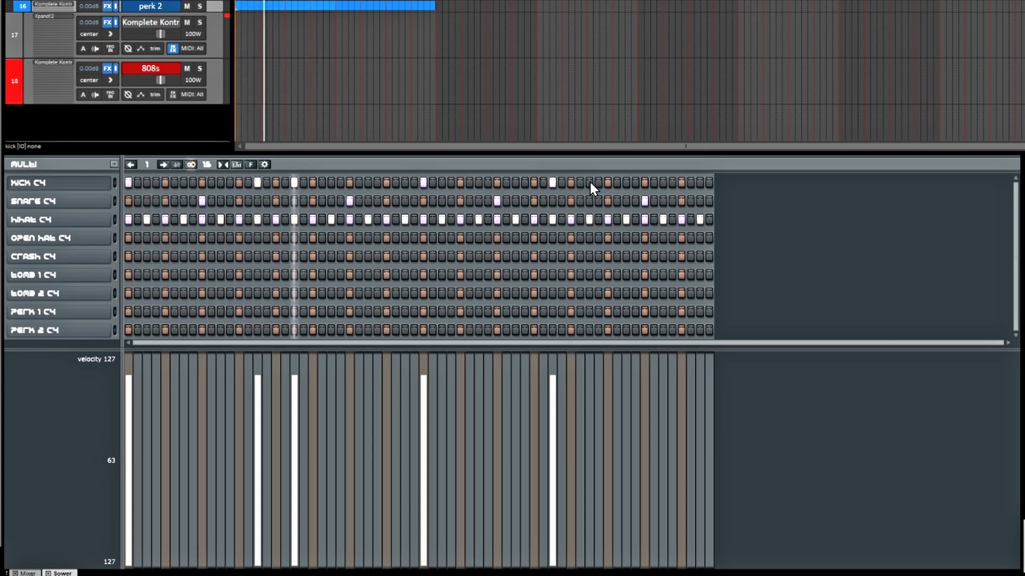
pyautogui.click(589, 182)
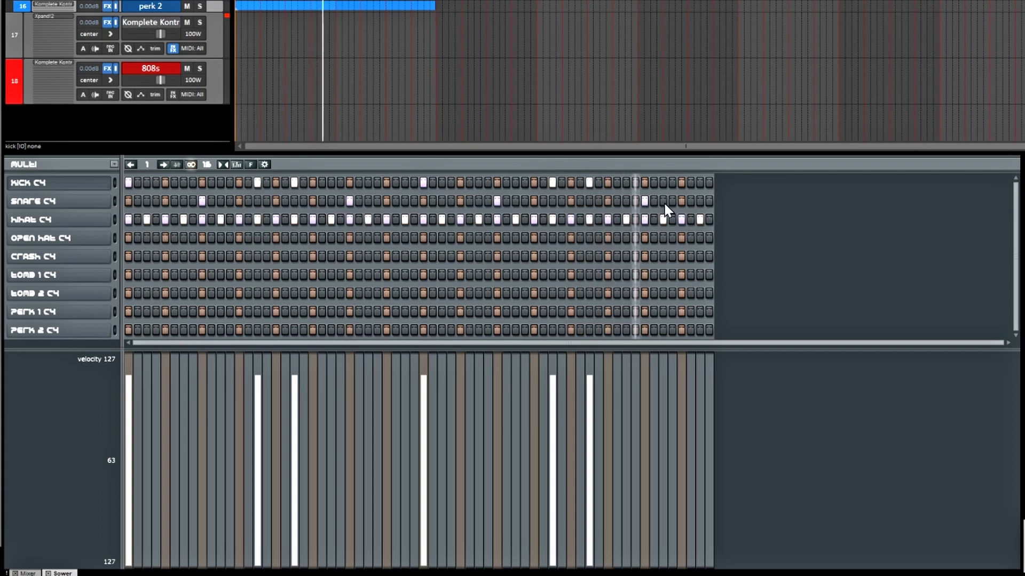
pyautogui.click(672, 183)
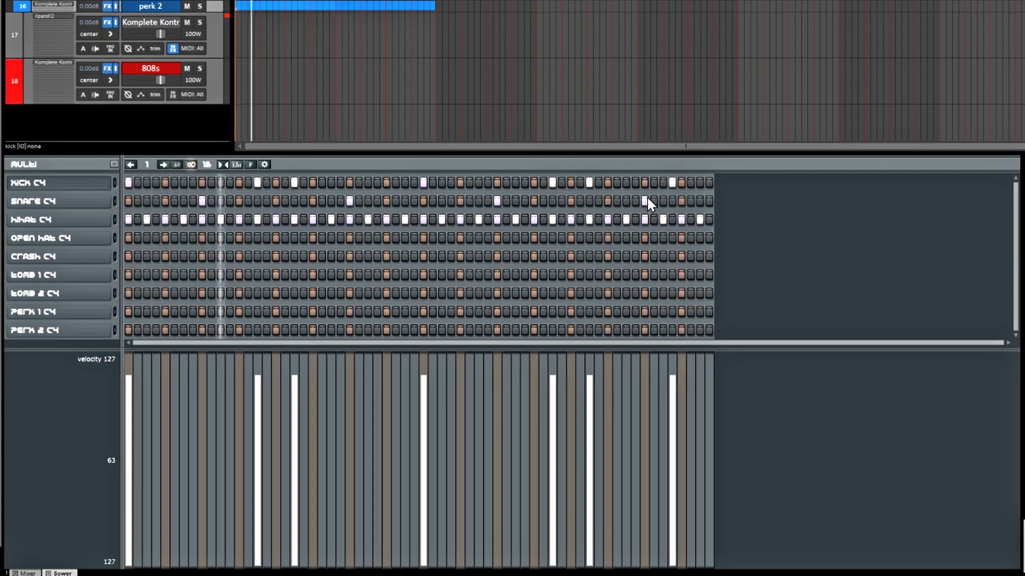
pyautogui.click(669, 182)
pyautogui.click(664, 183)
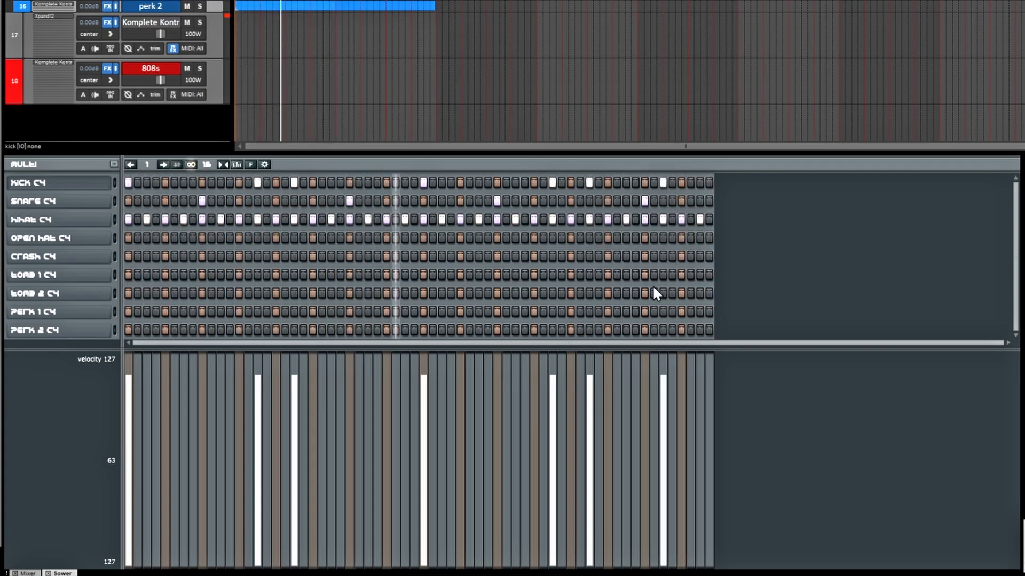